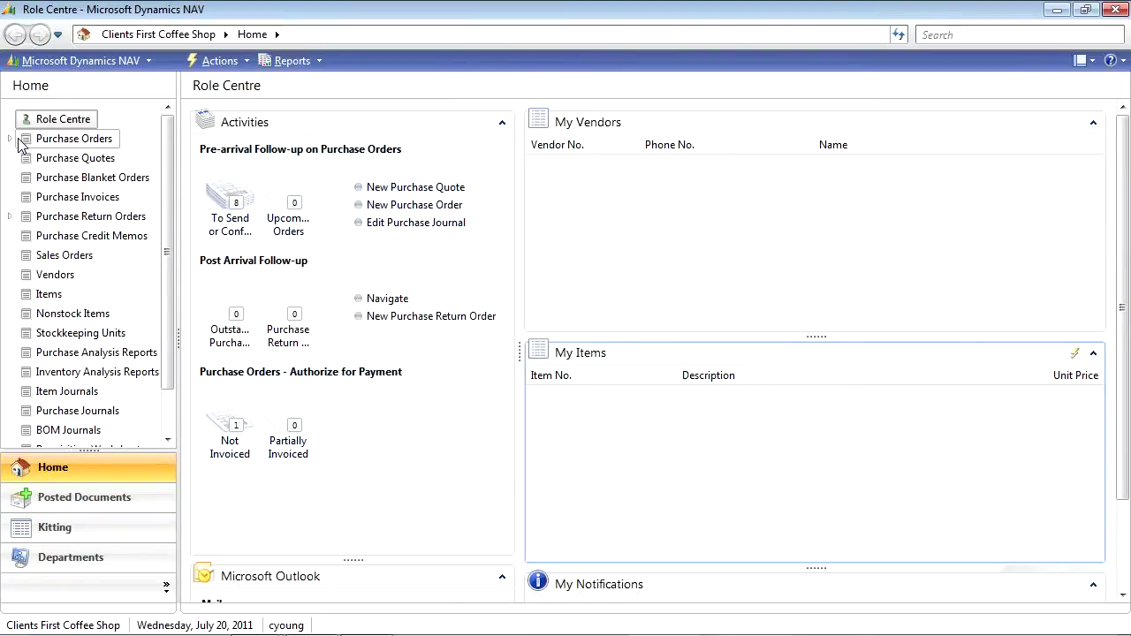
Step: Expand the Purchase Orders views and review the purchasing actions and reports available from the Role Centre
click(10, 141)
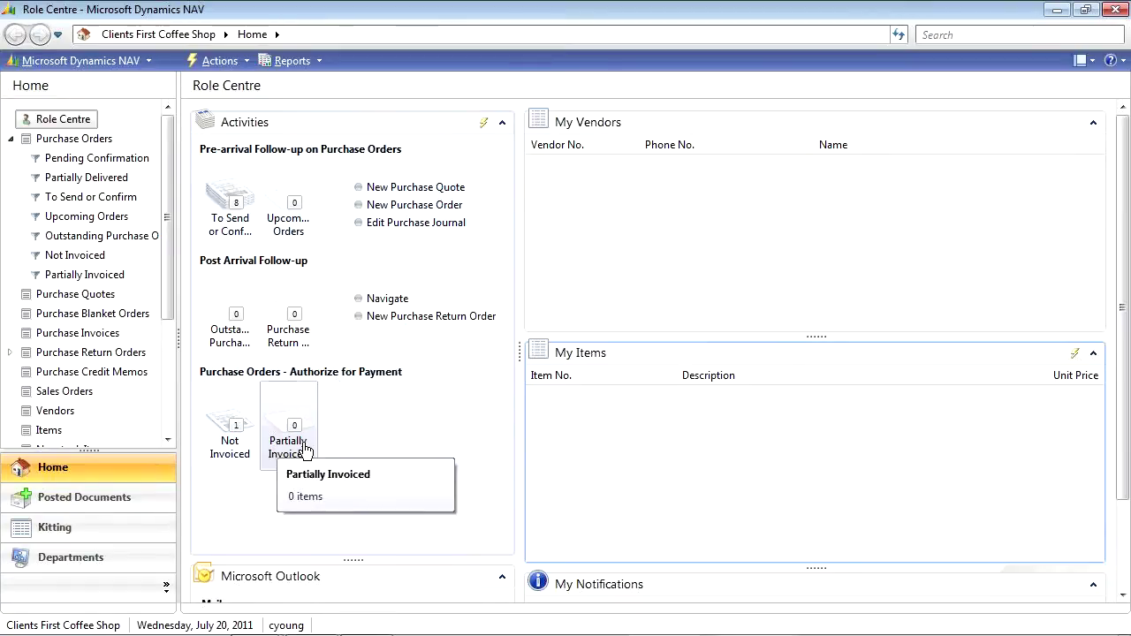
click(221, 61)
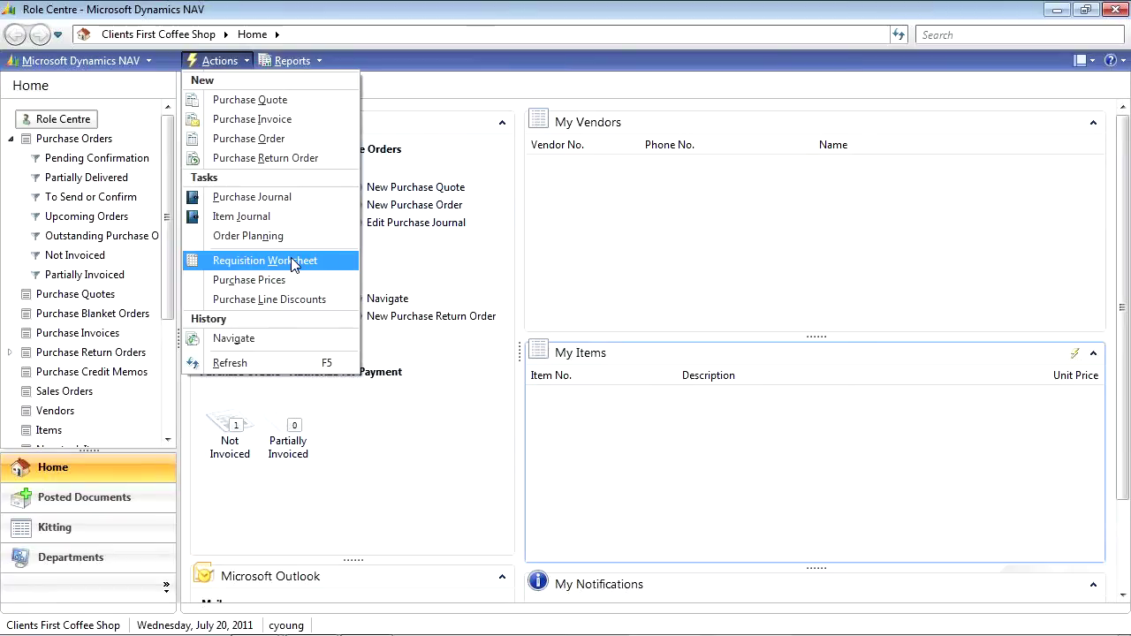
click(293, 42)
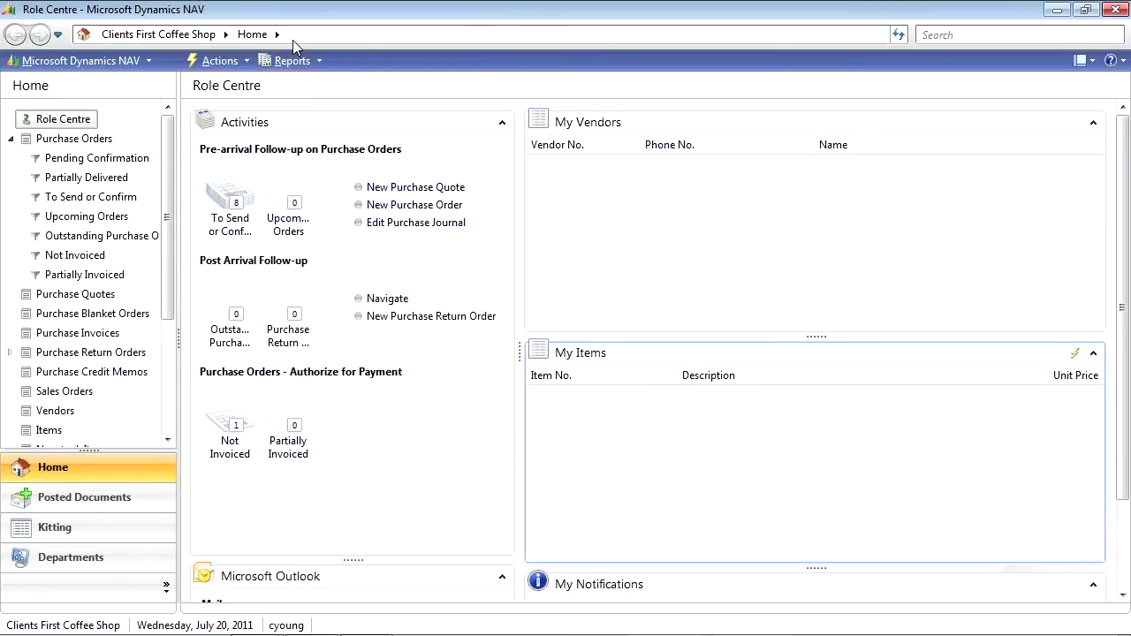
click(300, 60)
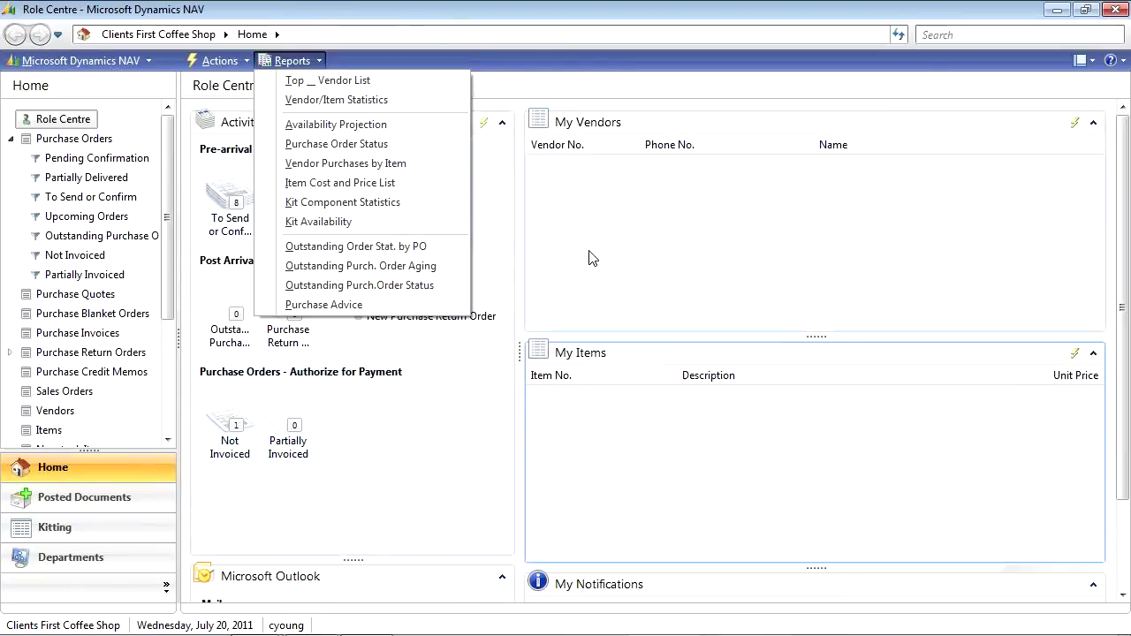
click(527, 90)
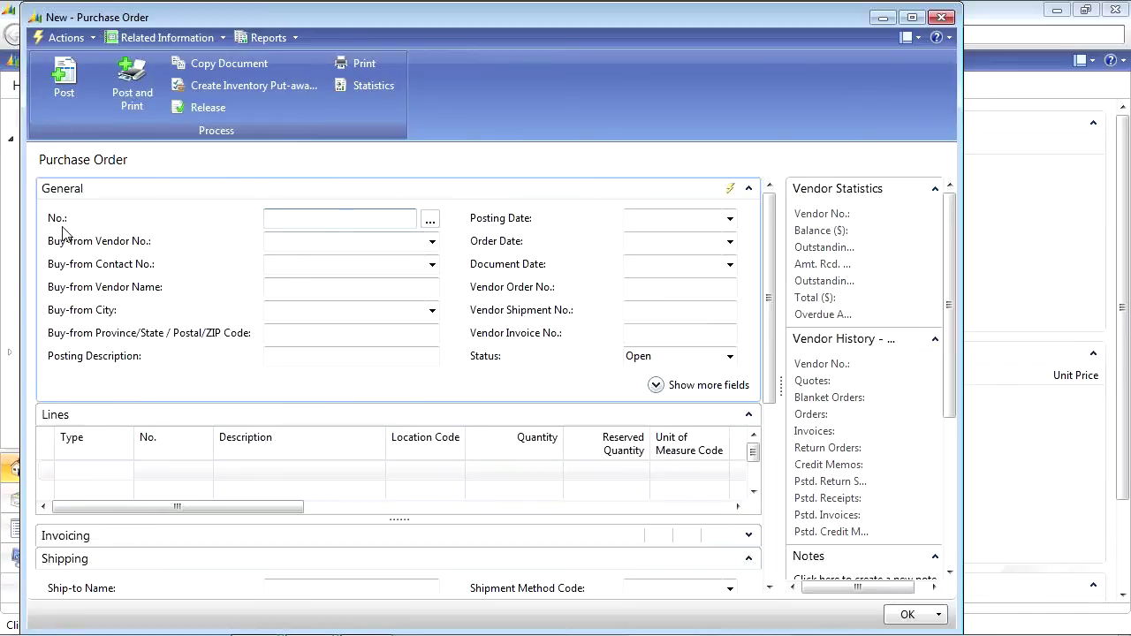
Step: Open the new purchase order's number series selection, widen the window and switch the list to edit mode
click(436, 226)
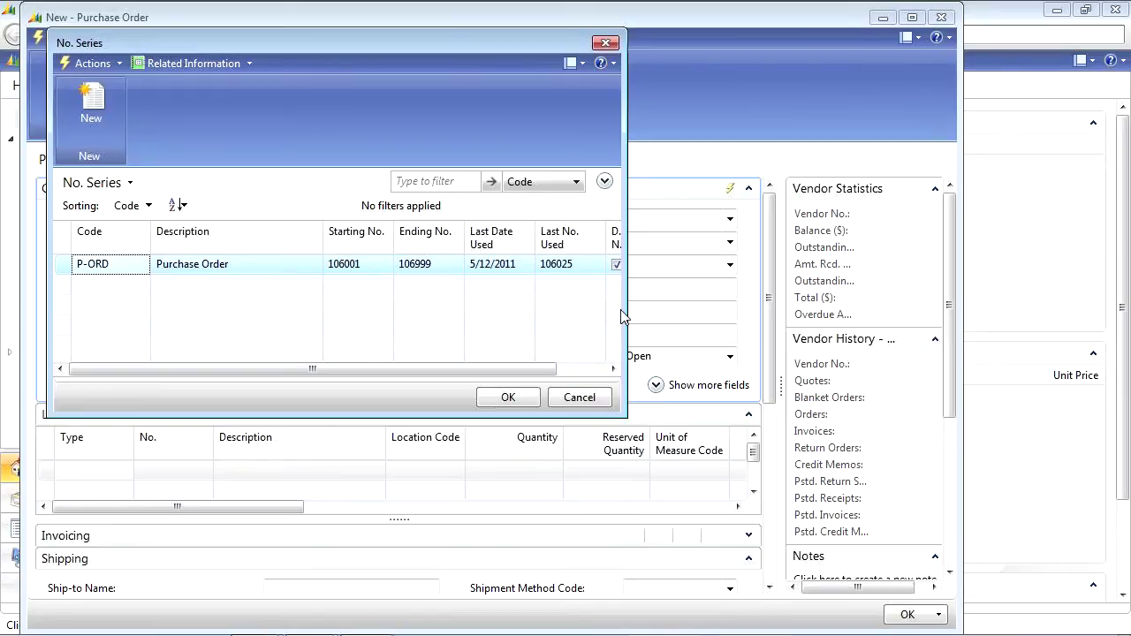
drag(626, 309, 825, 292)
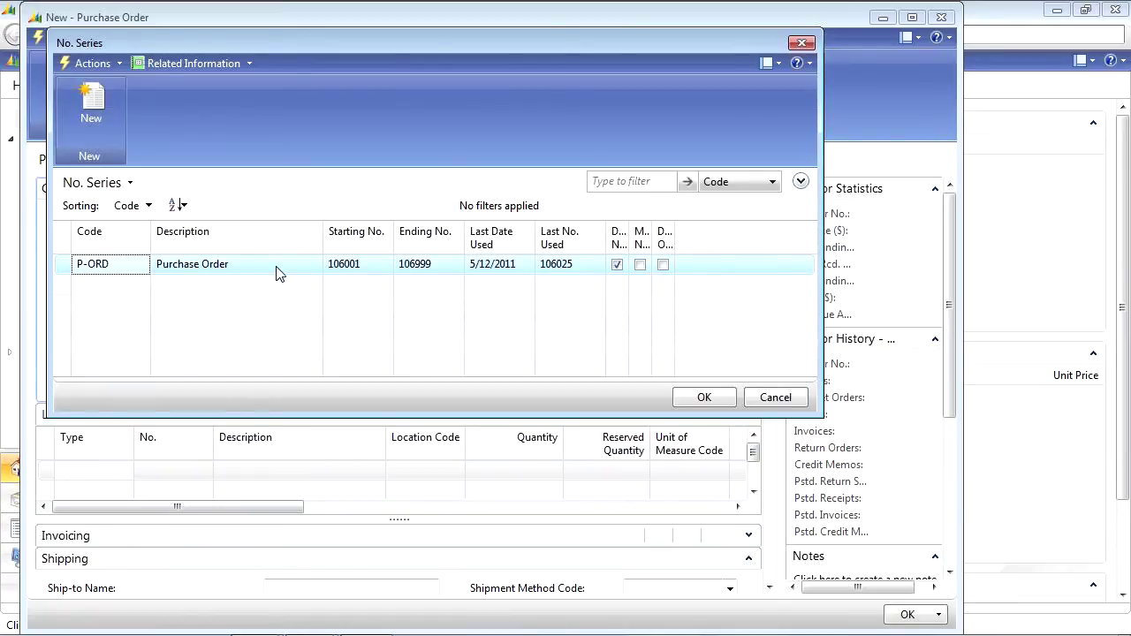
click(339, 267)
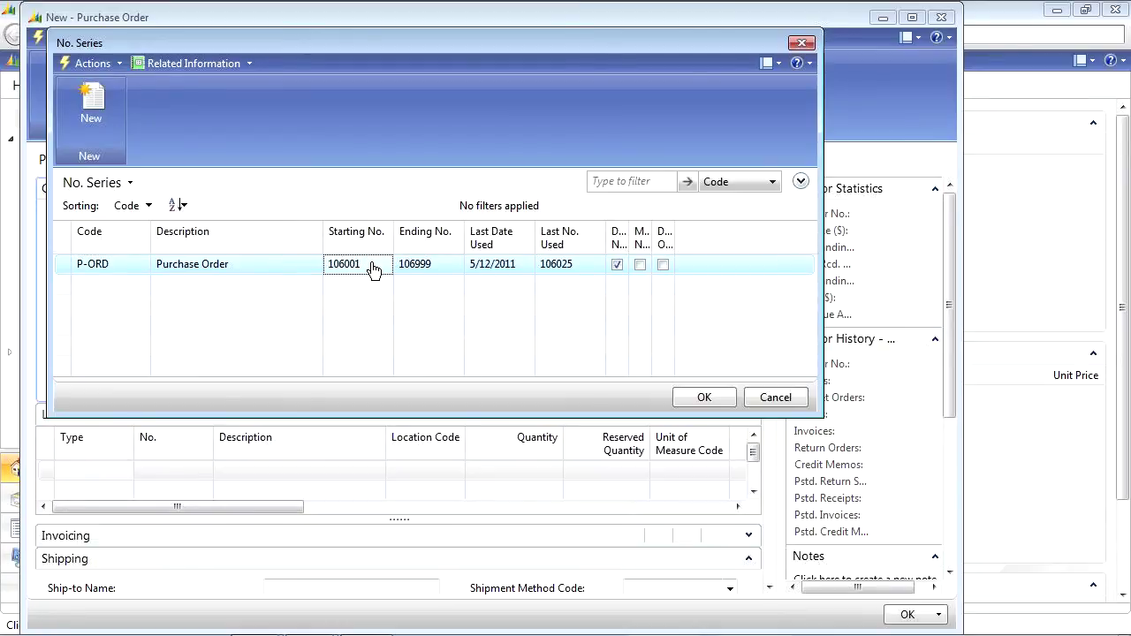
right_click(373, 267)
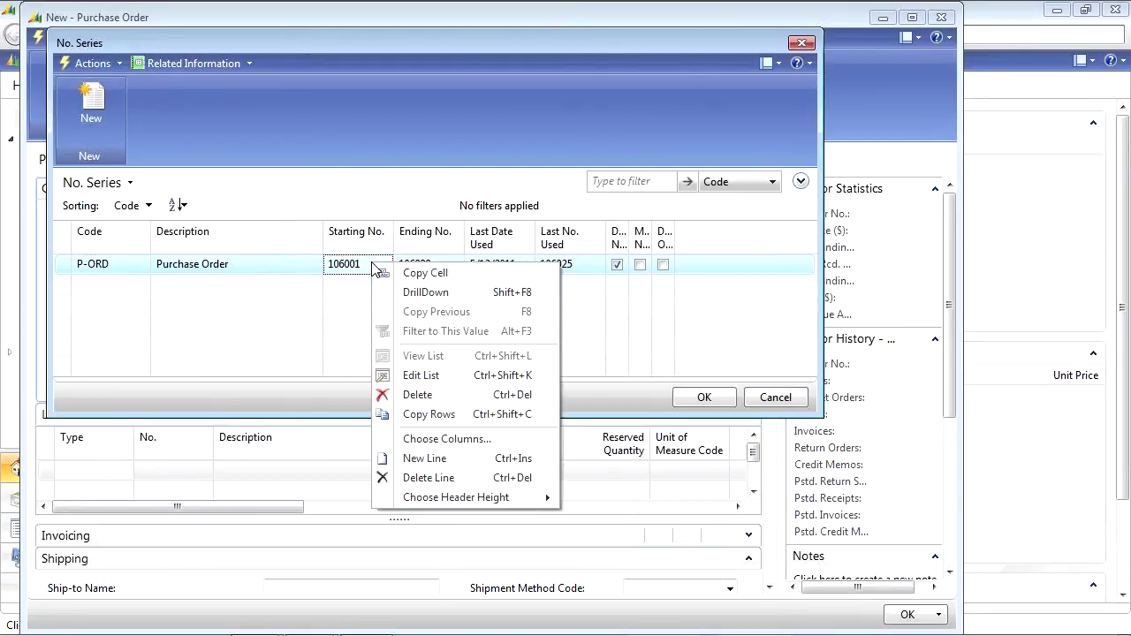
click(407, 375)
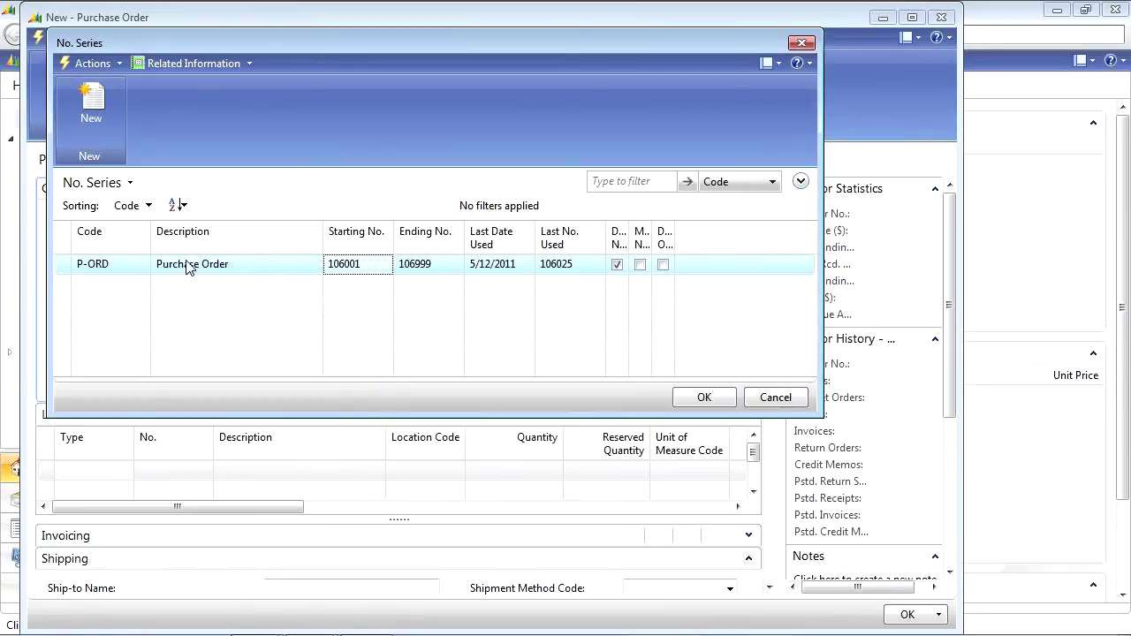
Step: View the number series lines defined for the P-ORD series, and close them
click(95, 65)
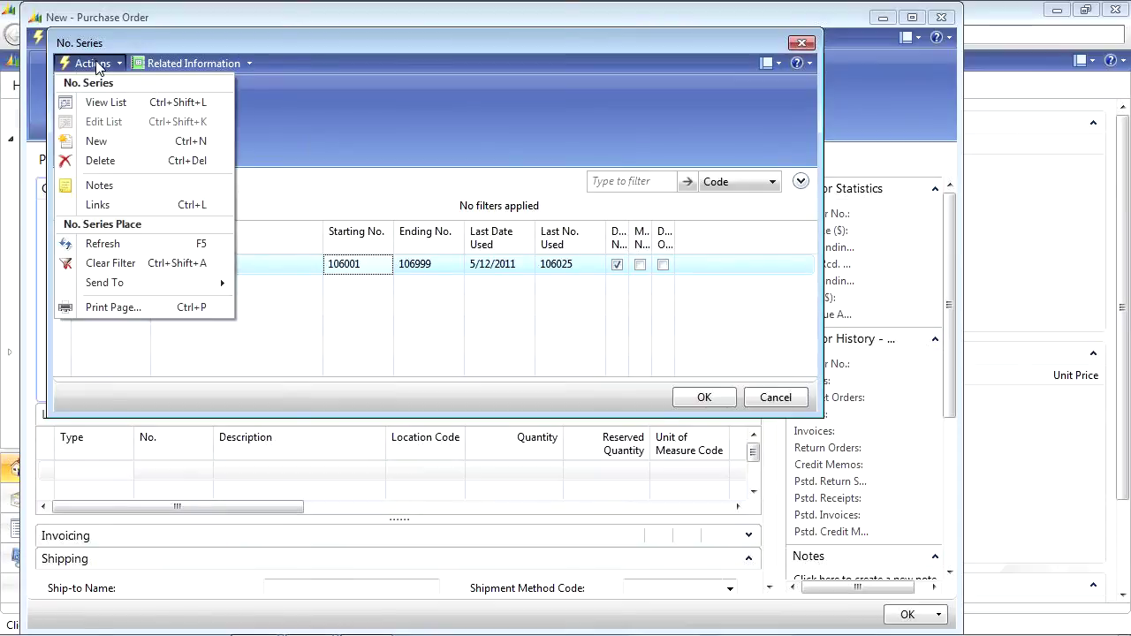
click(181, 64)
mouse_move(160, 80)
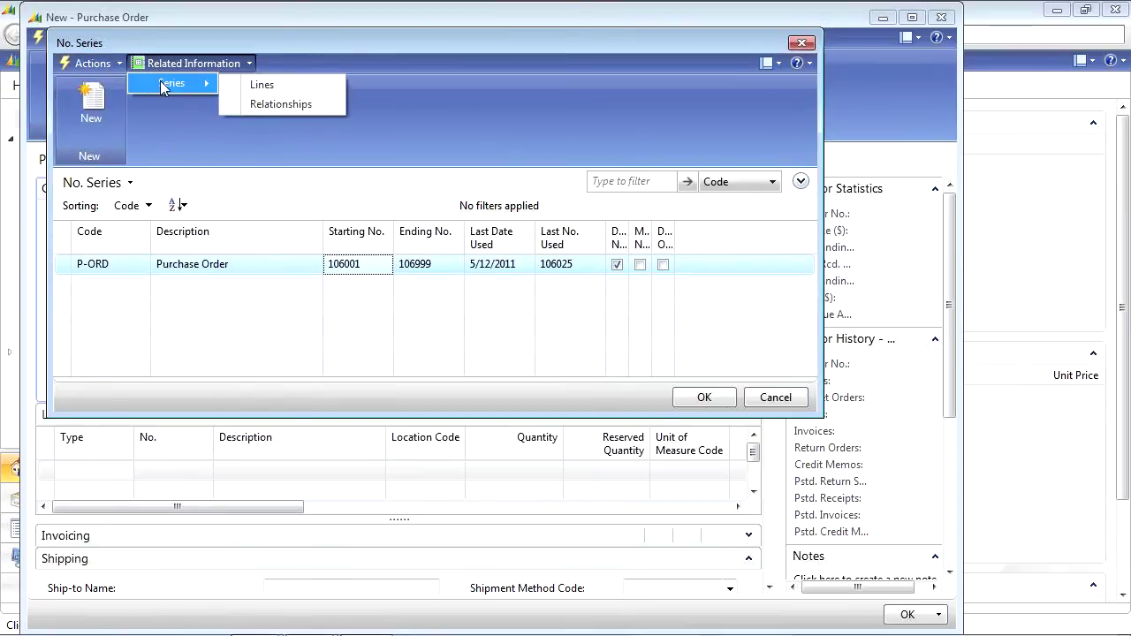
click(281, 85)
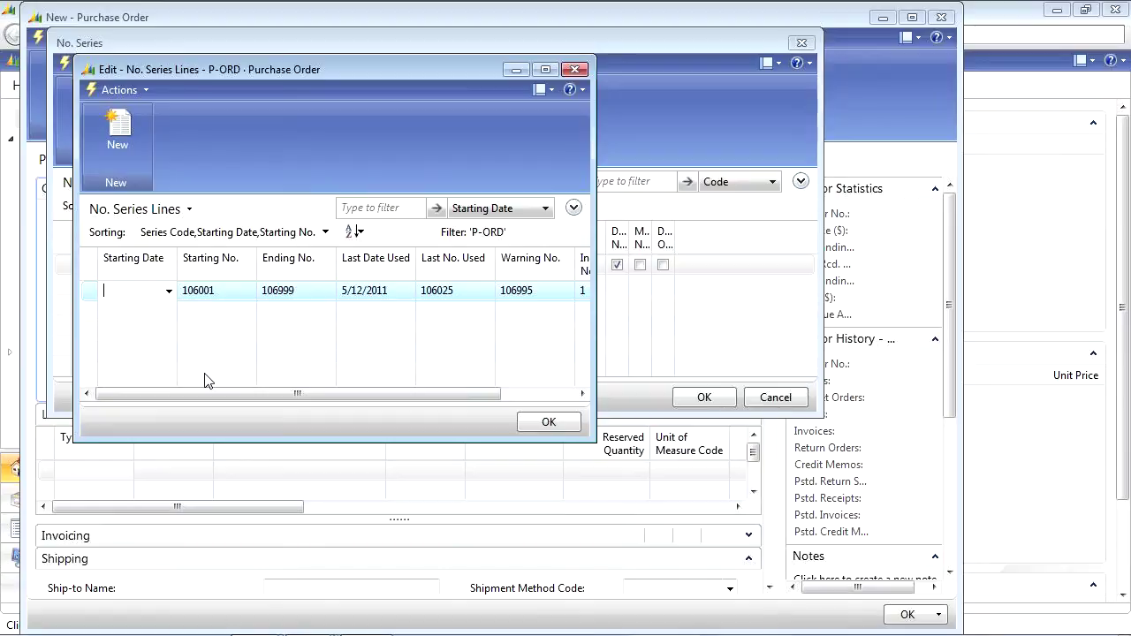
click(574, 69)
Step: Check where the series Relationships are reached, and cancel the number series selection
click(190, 63)
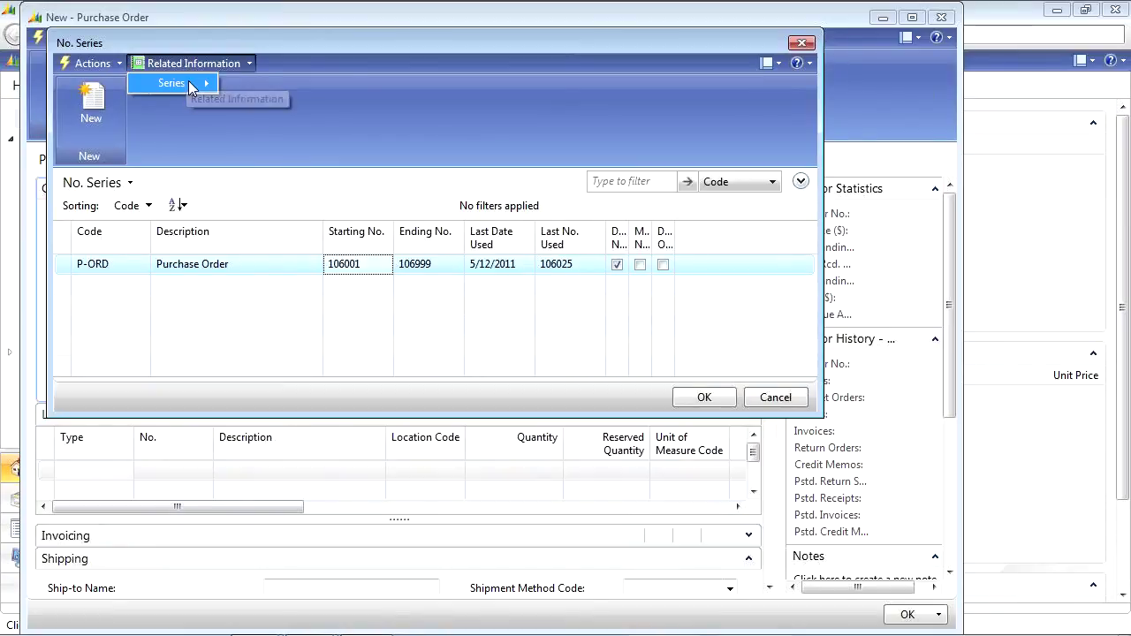
mouse_move(197, 82)
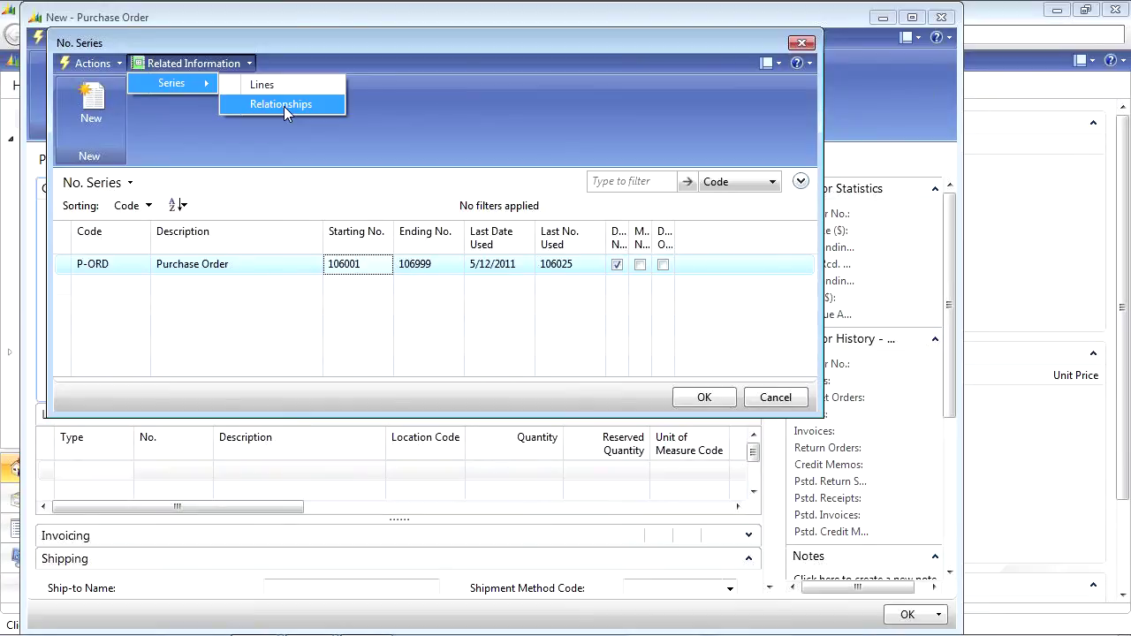
click(795, 404)
click(795, 404)
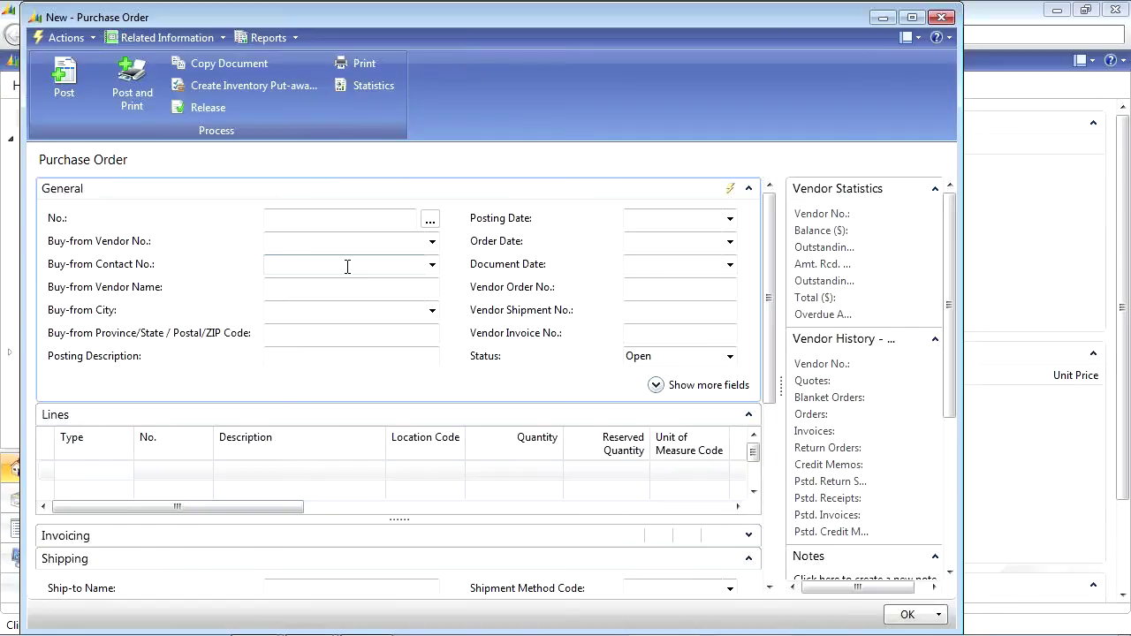
Step: Have the next number in the series assigned automatically to the new purchase order
click(302, 219)
key(Return)
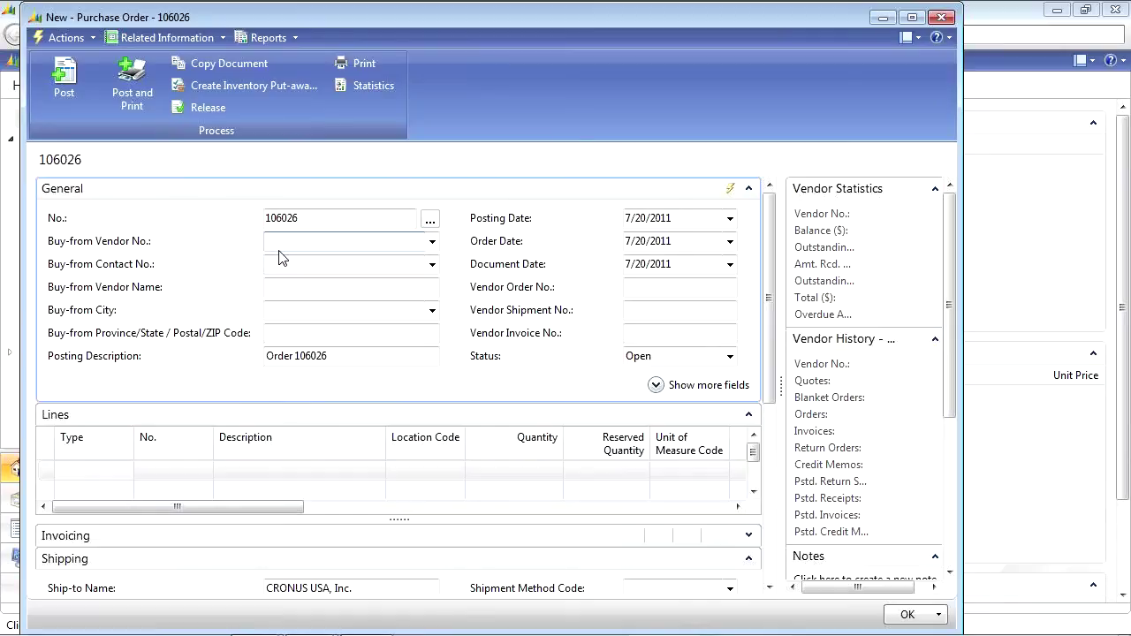
Step: Look up LONDO by vendor name, make Name the default filter column and select London Postmaster as the buy-from vendor
text(LONDO)
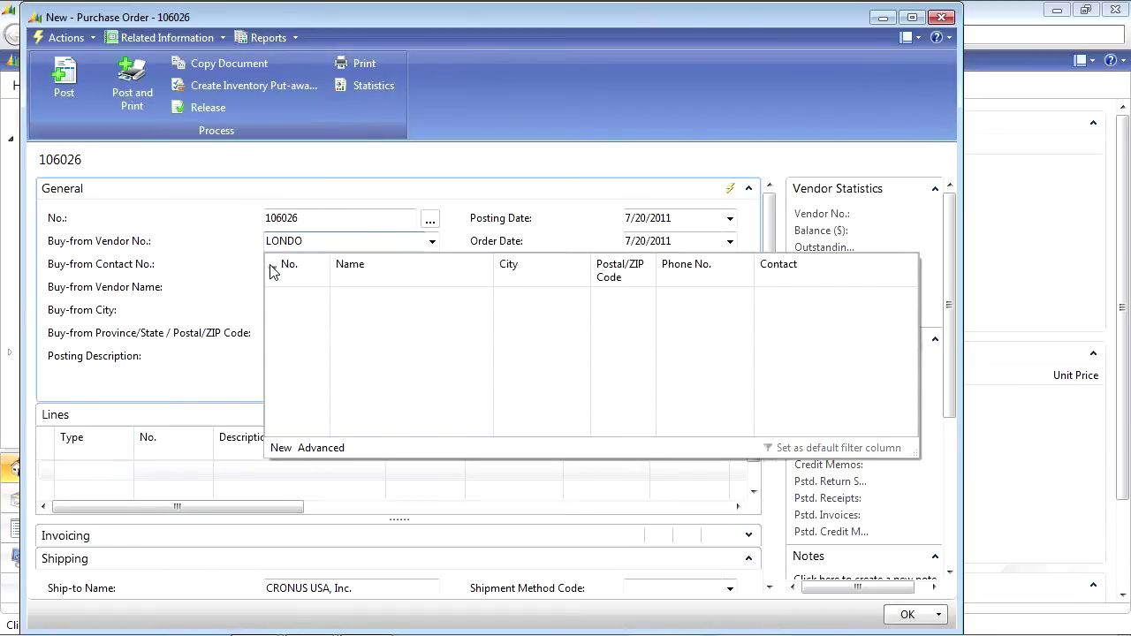
click(377, 279)
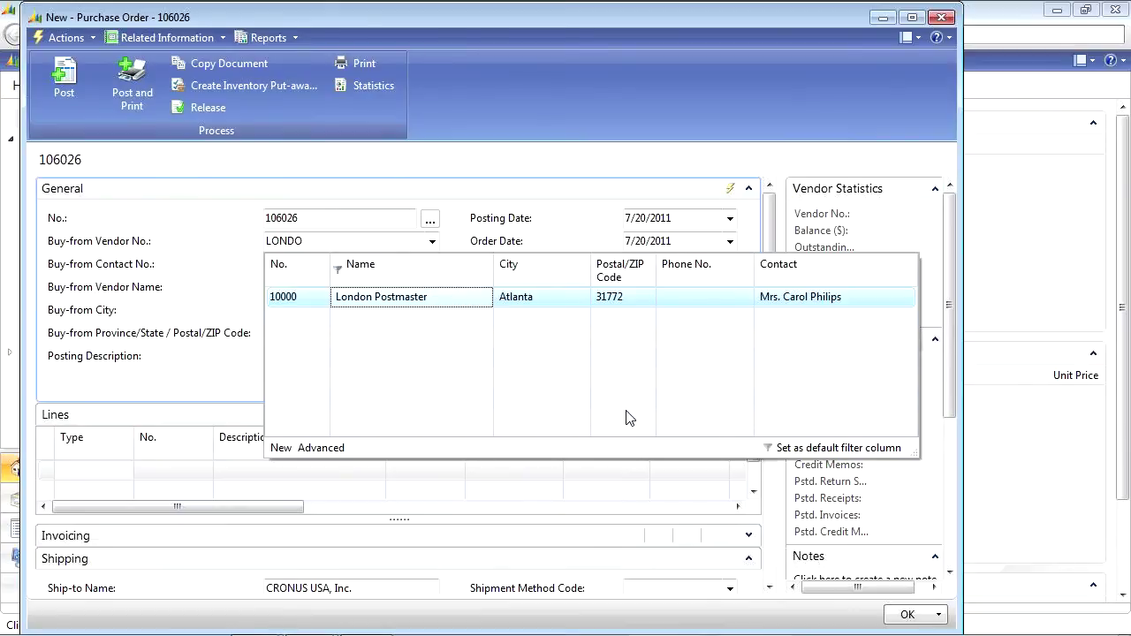
click(809, 449)
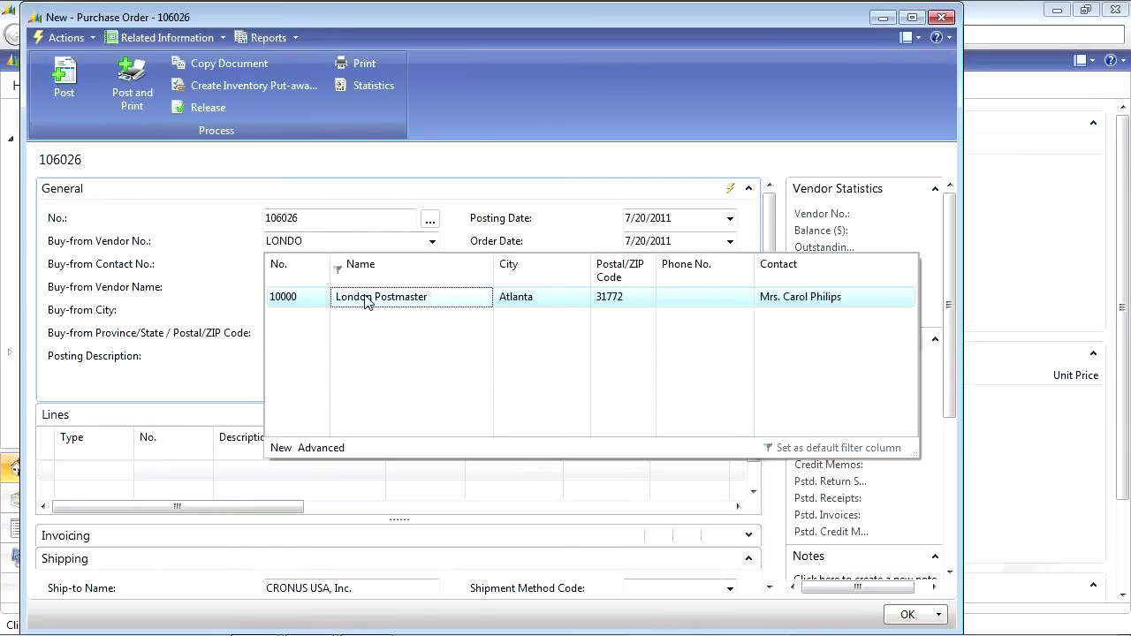
click(343, 240)
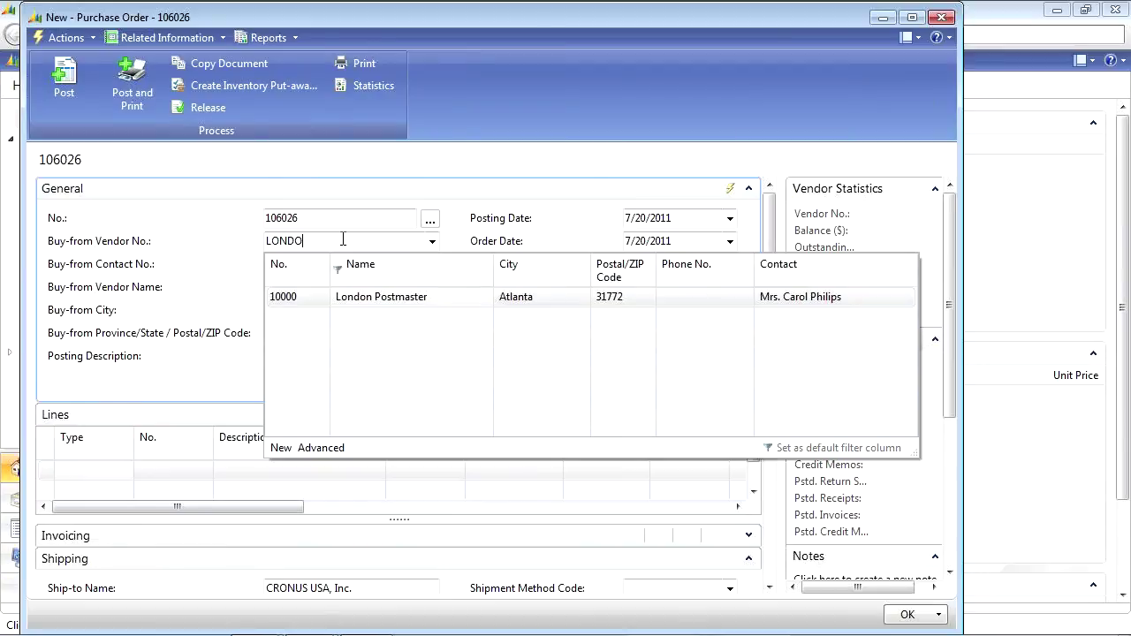
click(376, 297)
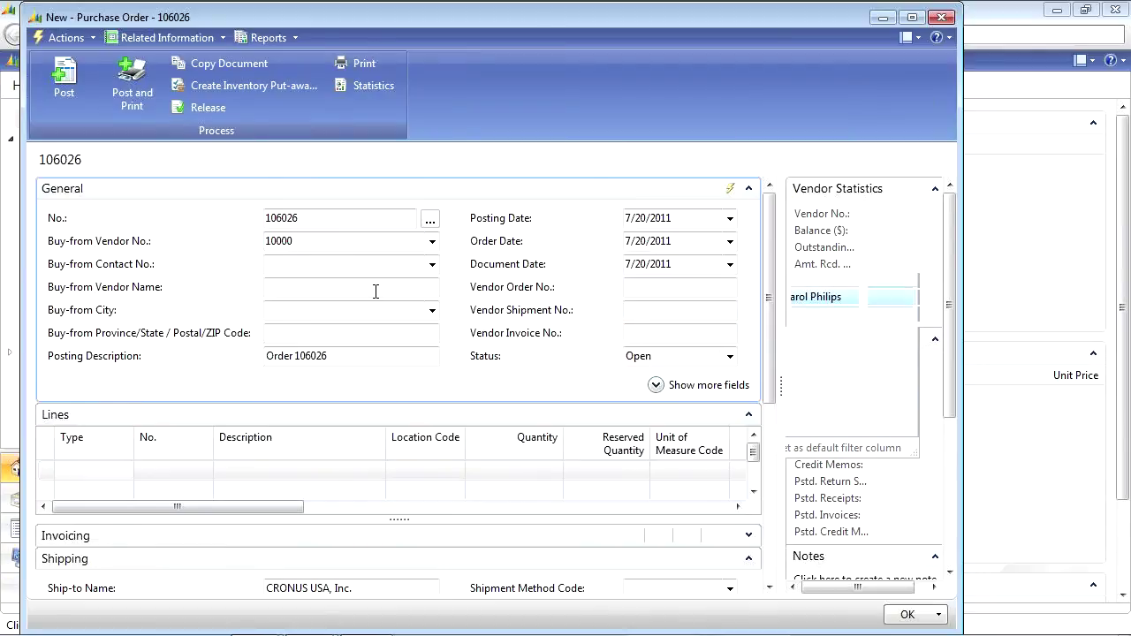
key(Tab)
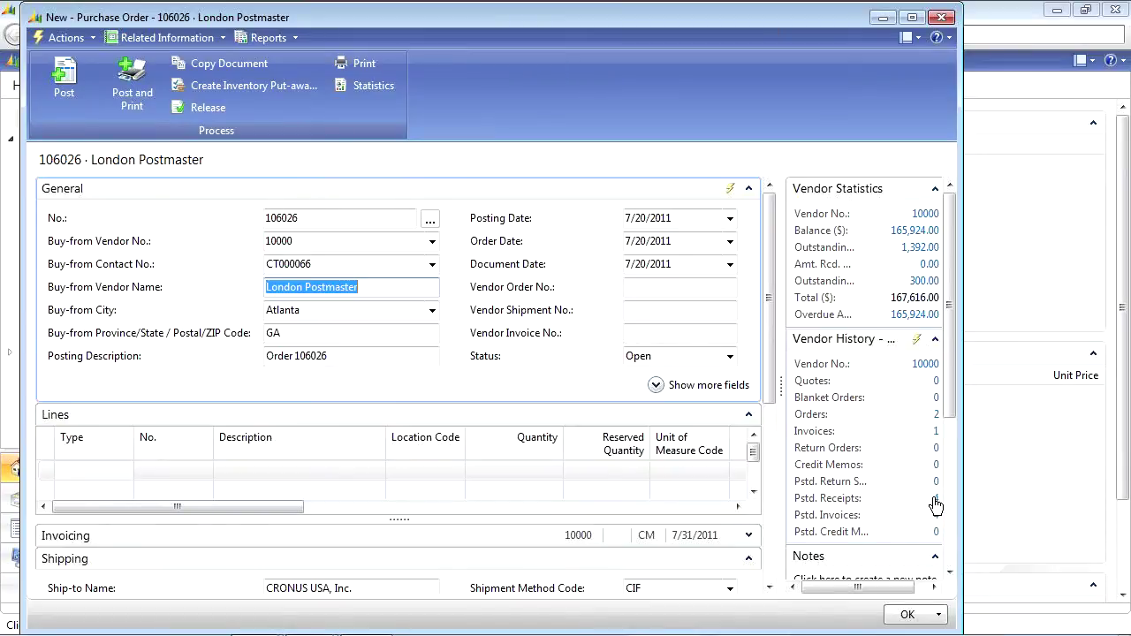
Step: Maximize the purchase order window and expand its Invoicing section
click(910, 19)
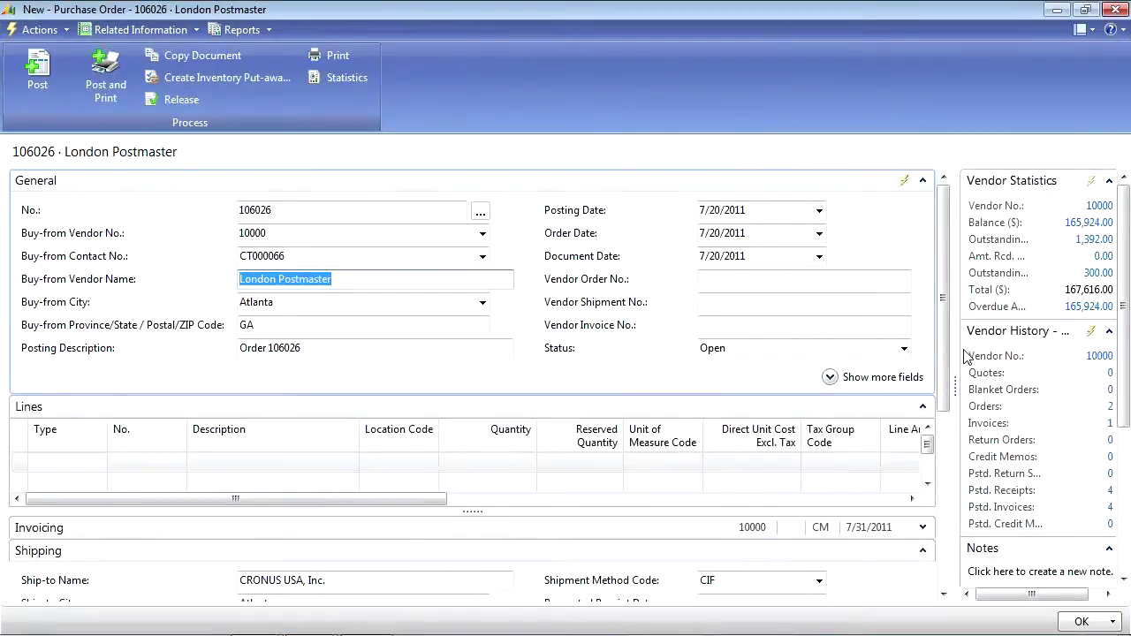
mouse_move(944, 380)
mouse_down()
mouse_move(932, 491)
mouse_move(940, 366)
mouse_up()
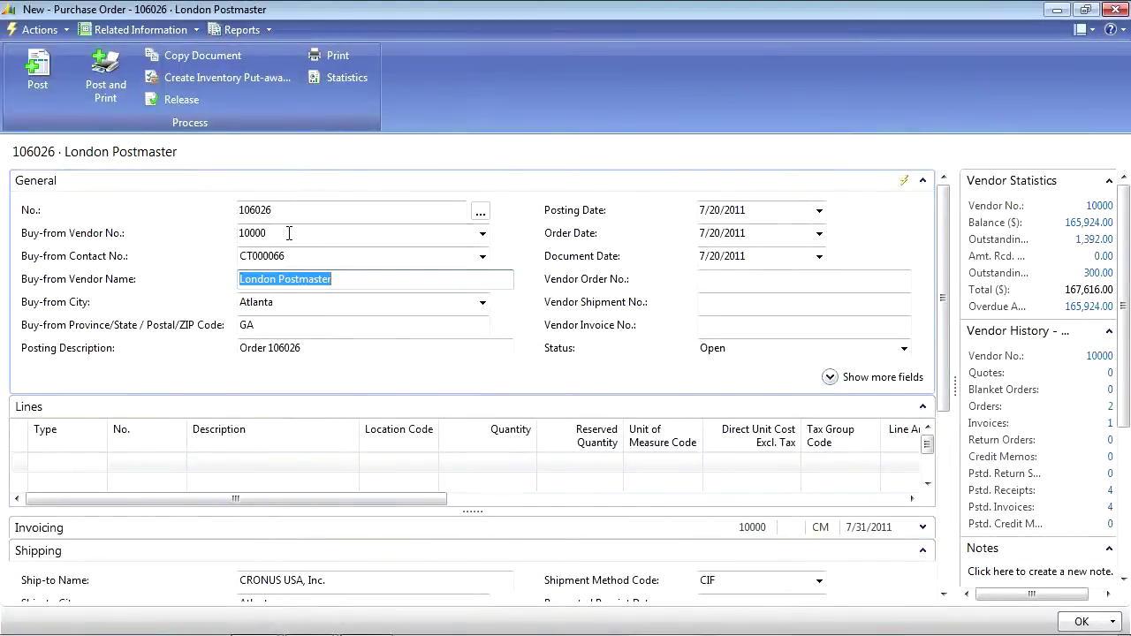
click(922, 527)
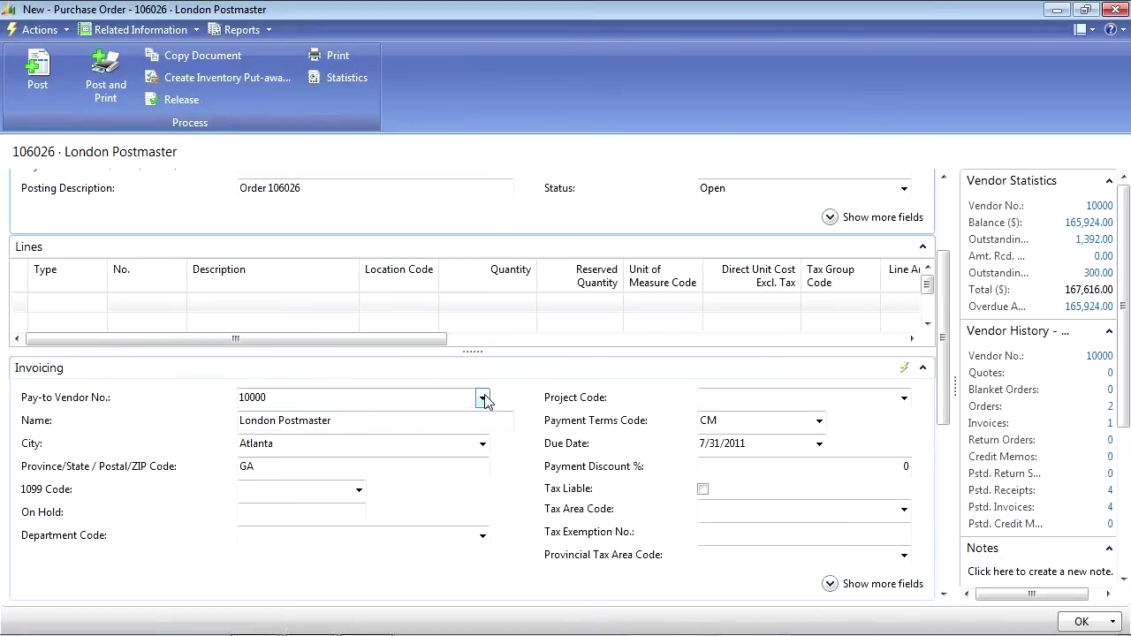
Step: Review the additional Shipping fields, hide them again and collapse the Shipping section
drag(944, 416, 928, 586)
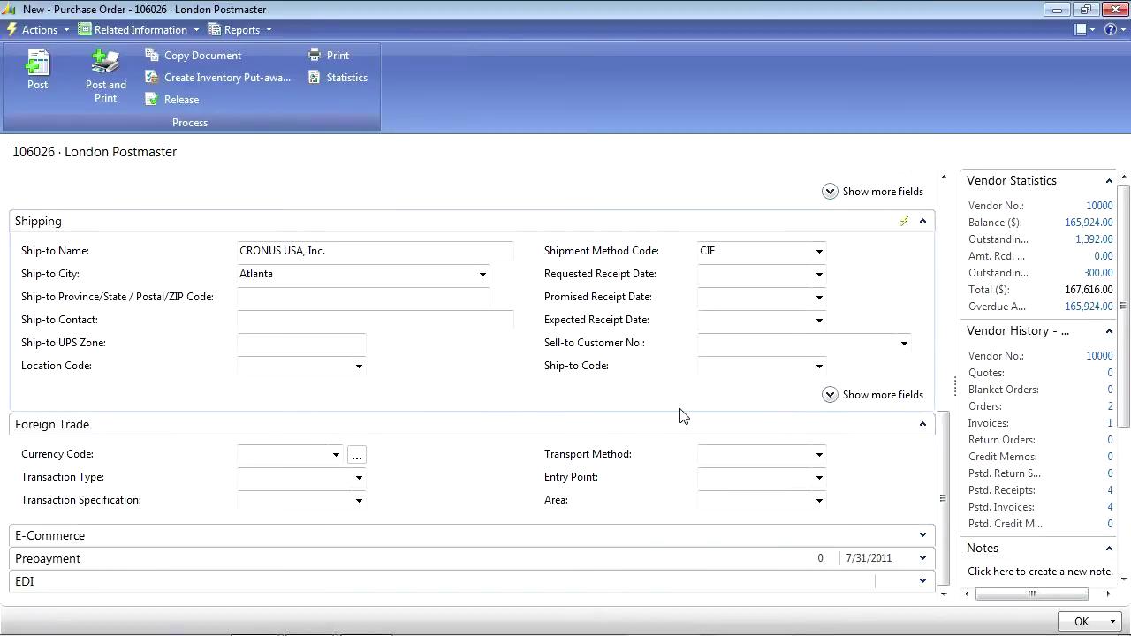
click(846, 399)
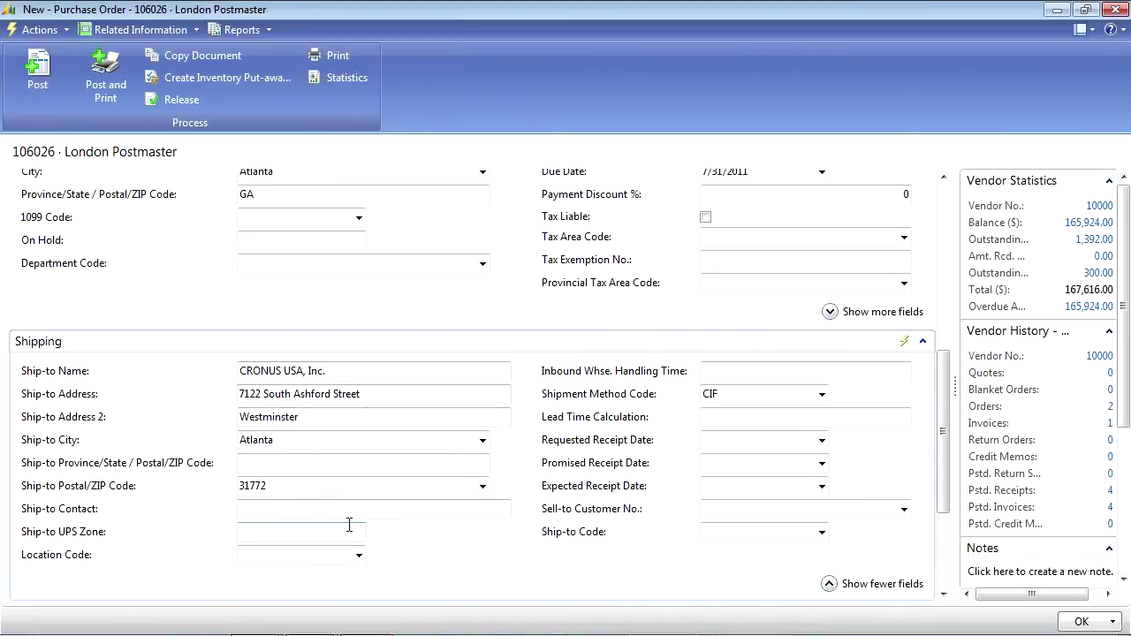
click(835, 587)
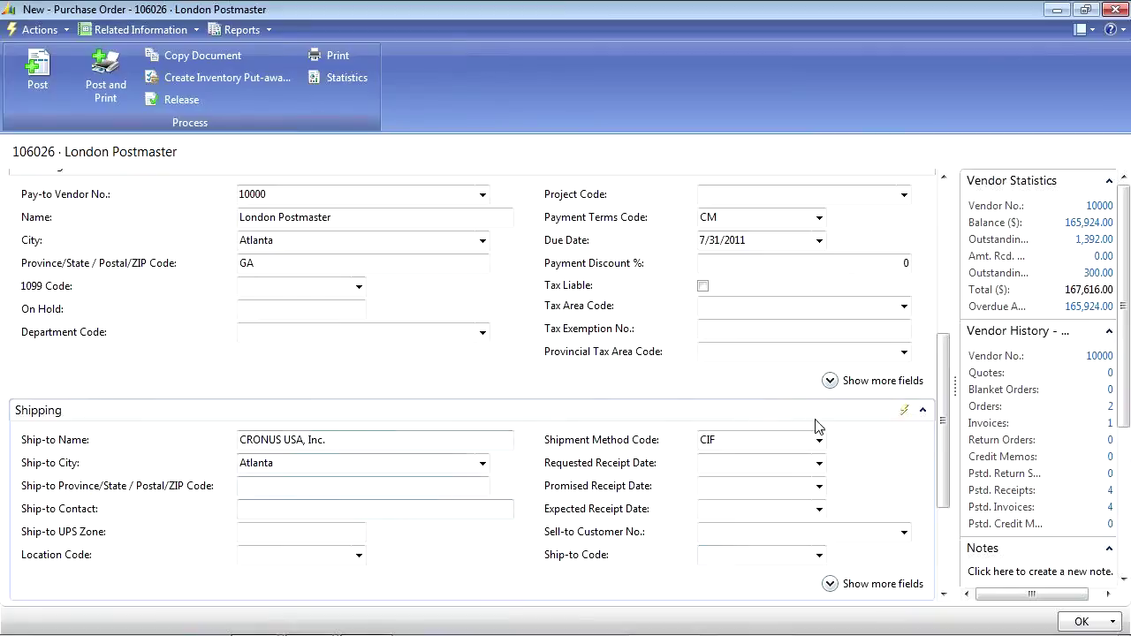
click(922, 411)
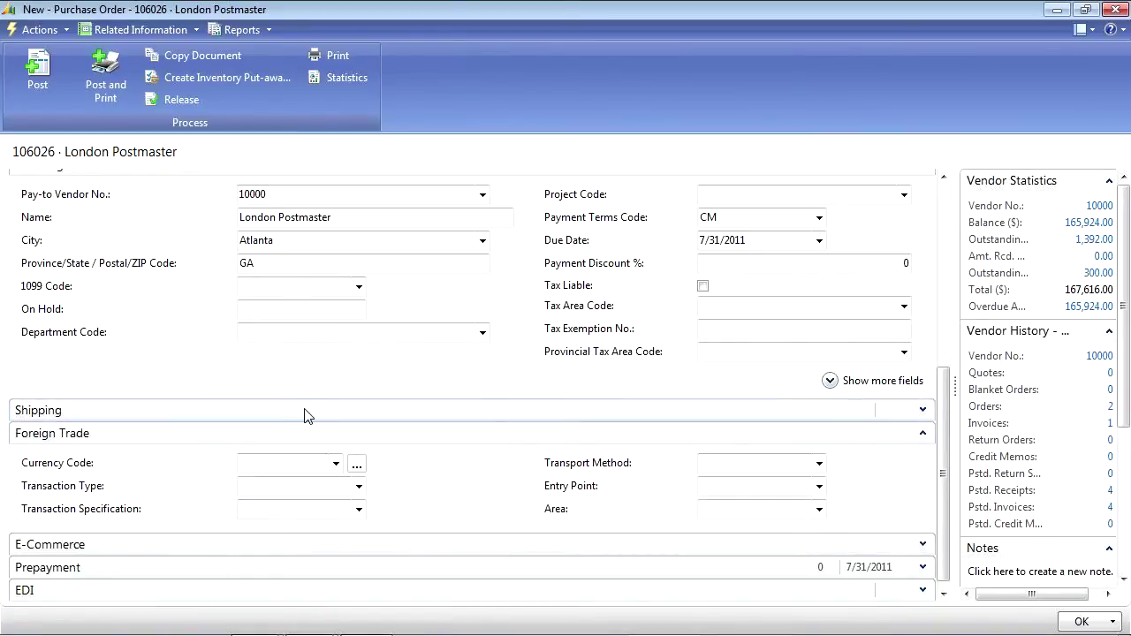
Step: Collapse the Invoicing section of the purchase order
scroll(318, 301, up, 5)
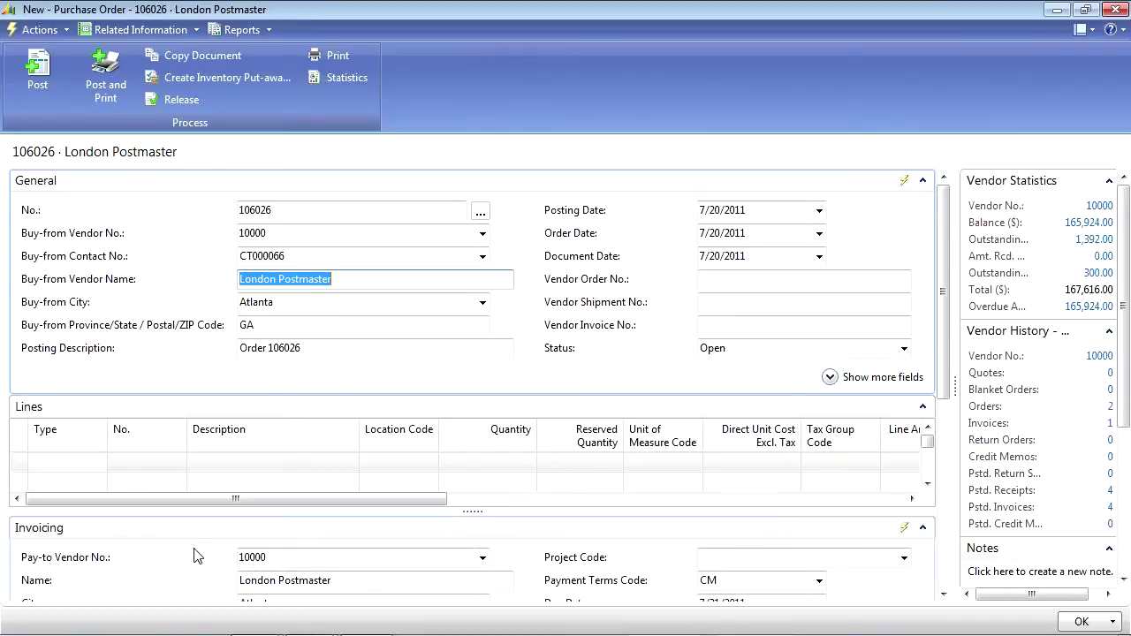
scroll(232, 556, down, 5)
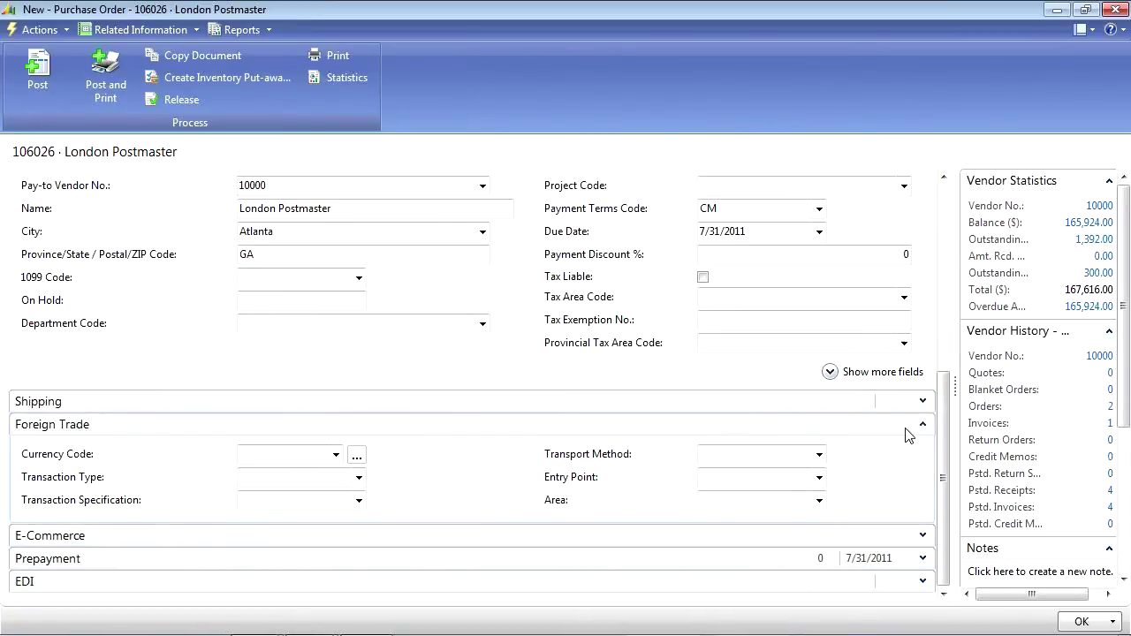
click(943, 176)
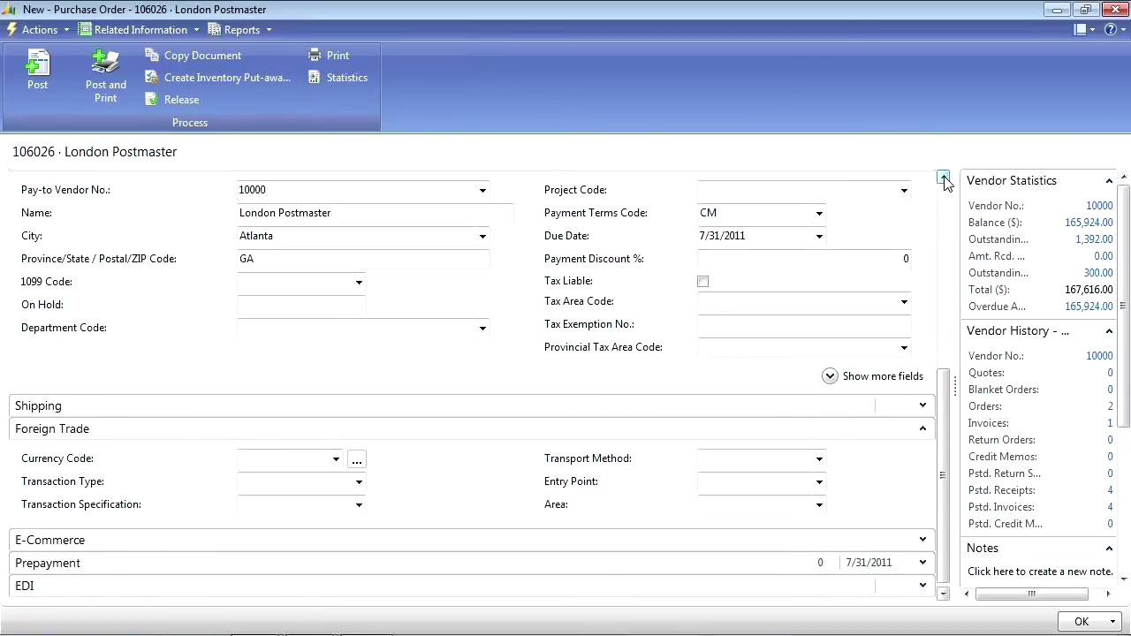
click(922, 192)
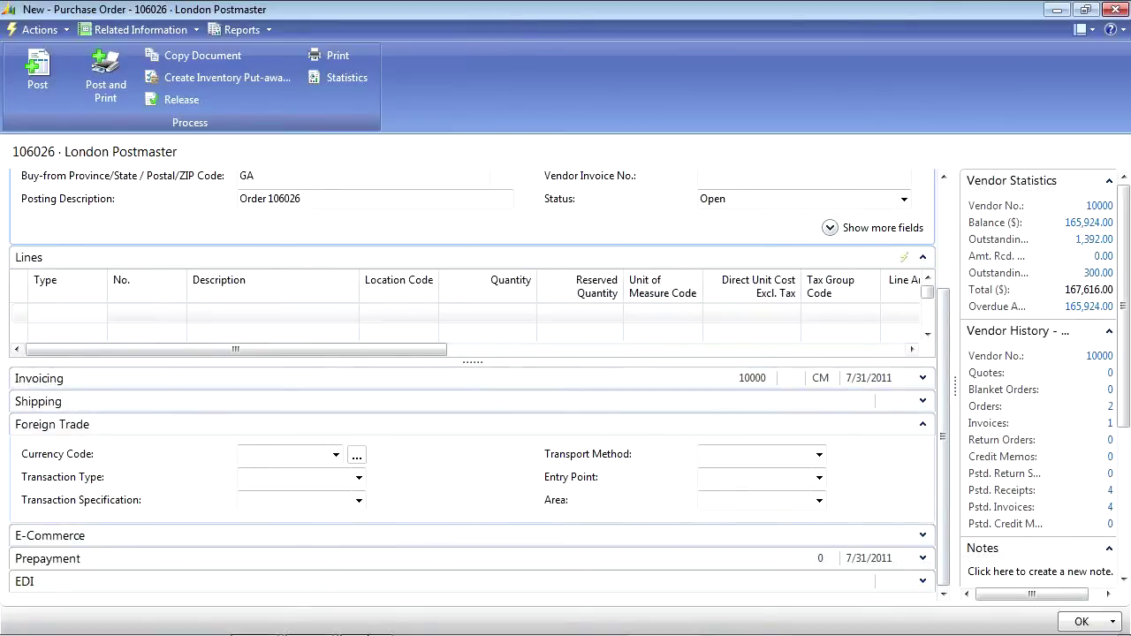
Step: Switch to the presentation showing the Purchase Order Entry slide
key(alt+Tab)
key(Tab)
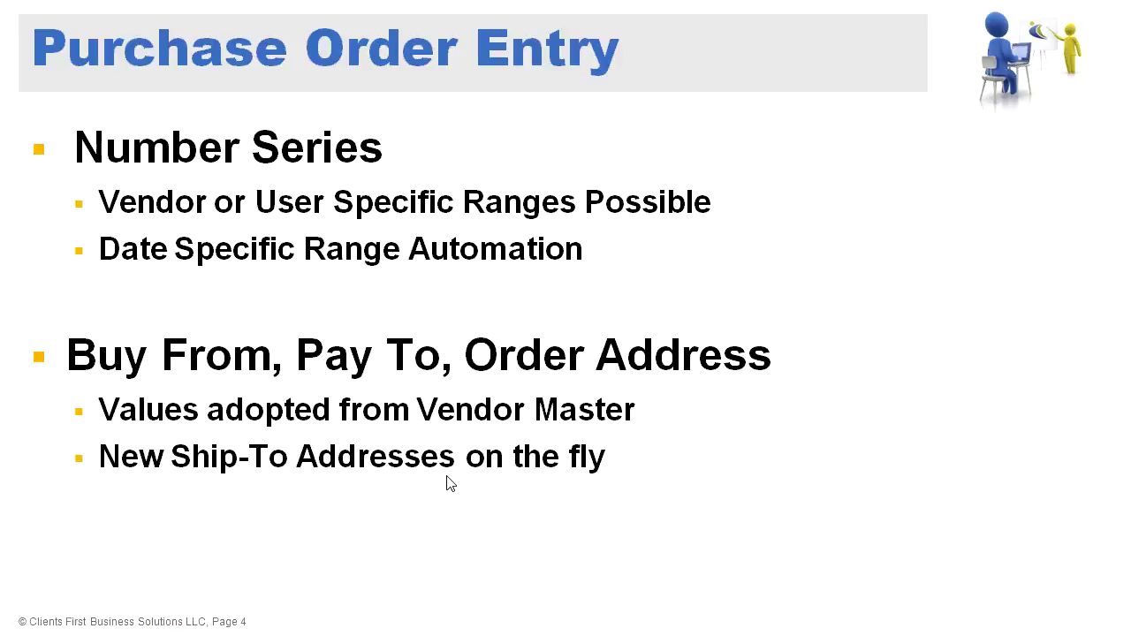
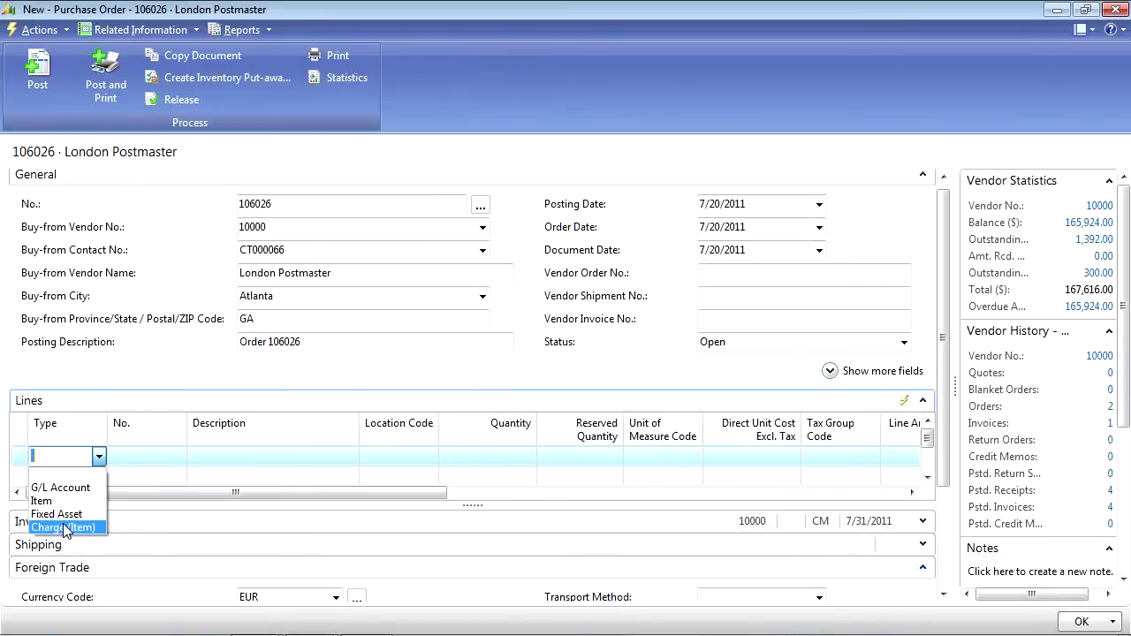
Step: Add an Item line for 1920-S, ANTWERP Conference Table, with location code BLUE
click(53, 501)
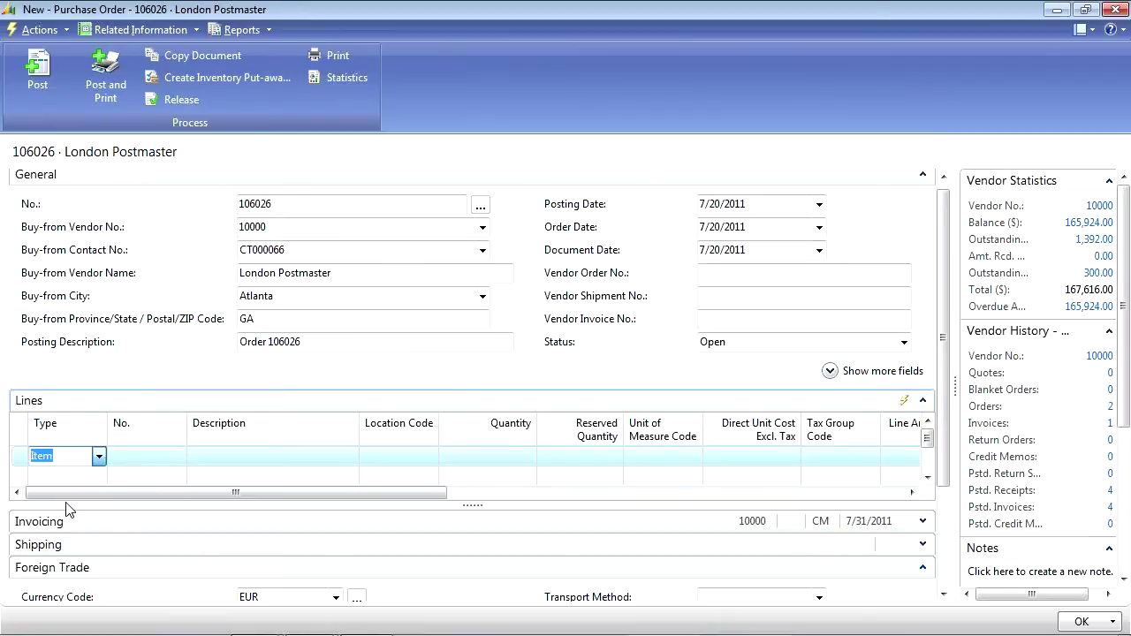
click(155, 460)
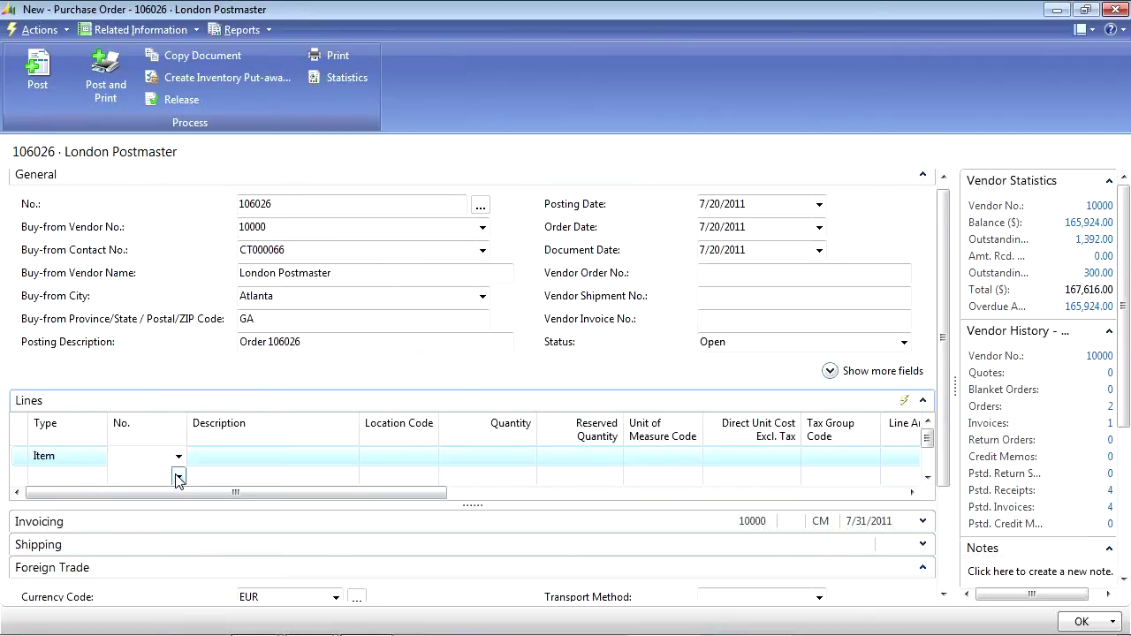
text(19)
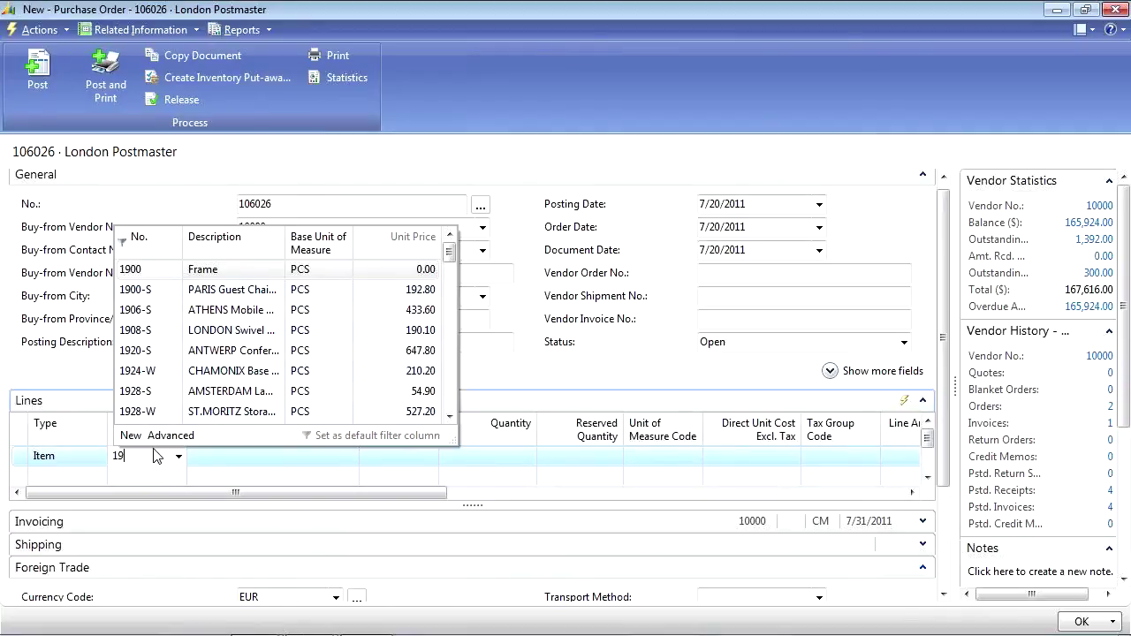
click(148, 356)
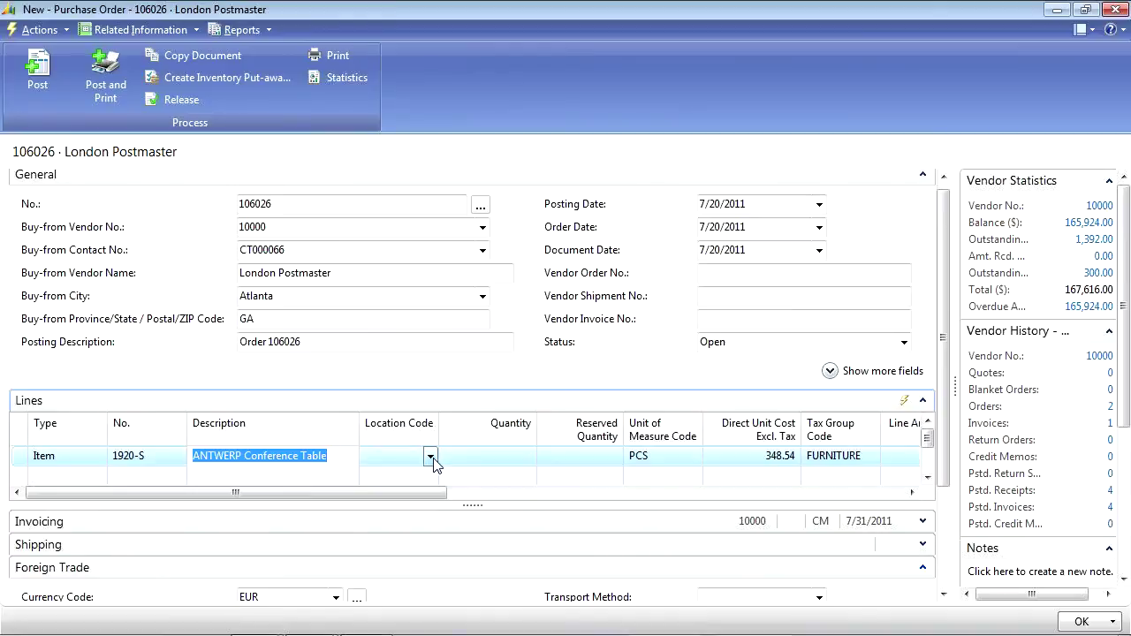
click(430, 457)
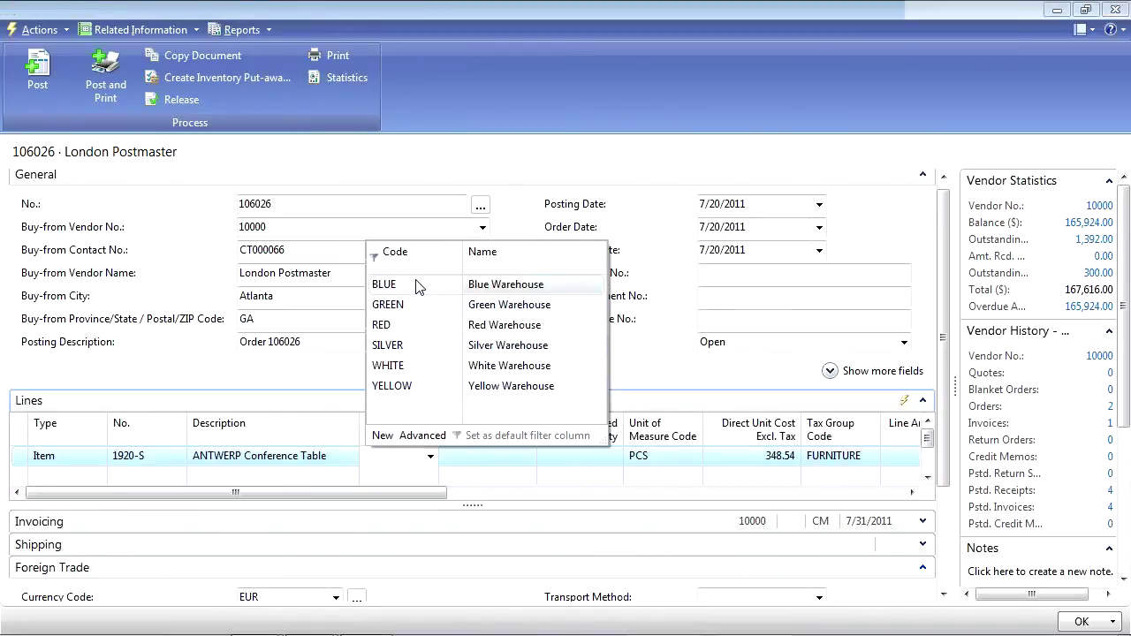
click(419, 284)
click(490, 460)
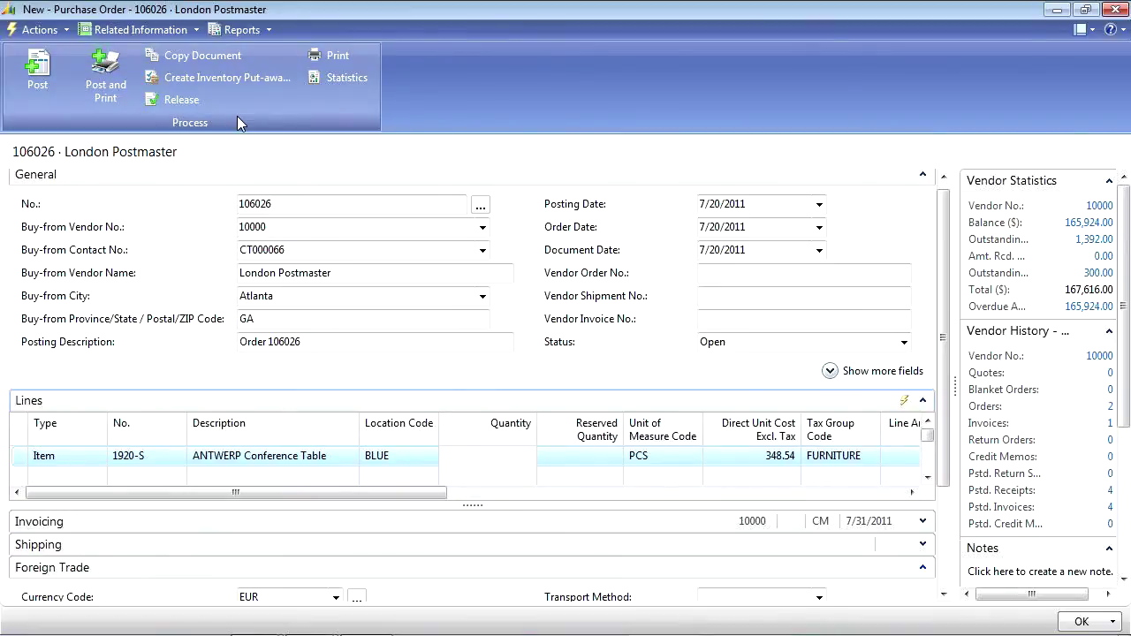
Step: Open the Purchase Advice report options and clear the item number filter
click(249, 29)
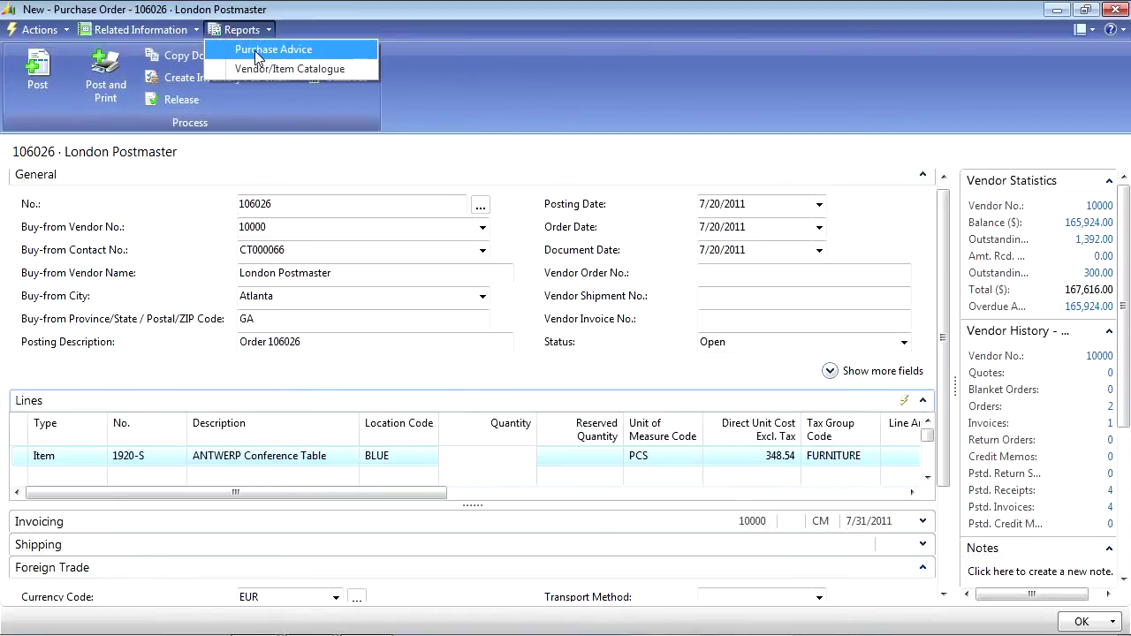
click(312, 48)
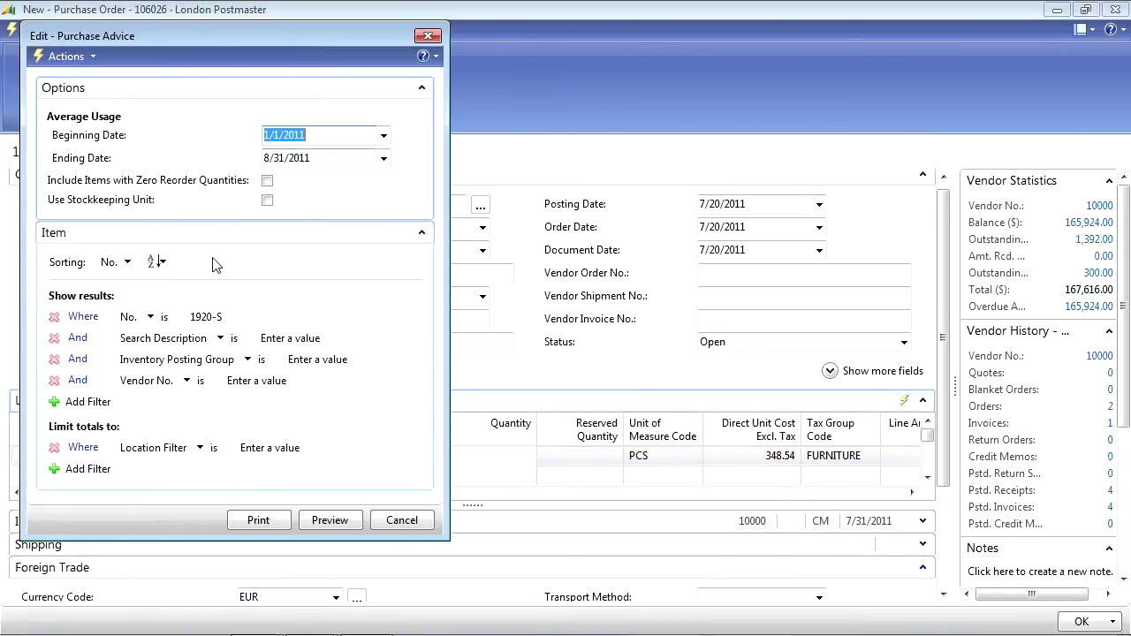
click(226, 316)
click(227, 316)
double_click(227, 316)
key(Delete)
click(273, 316)
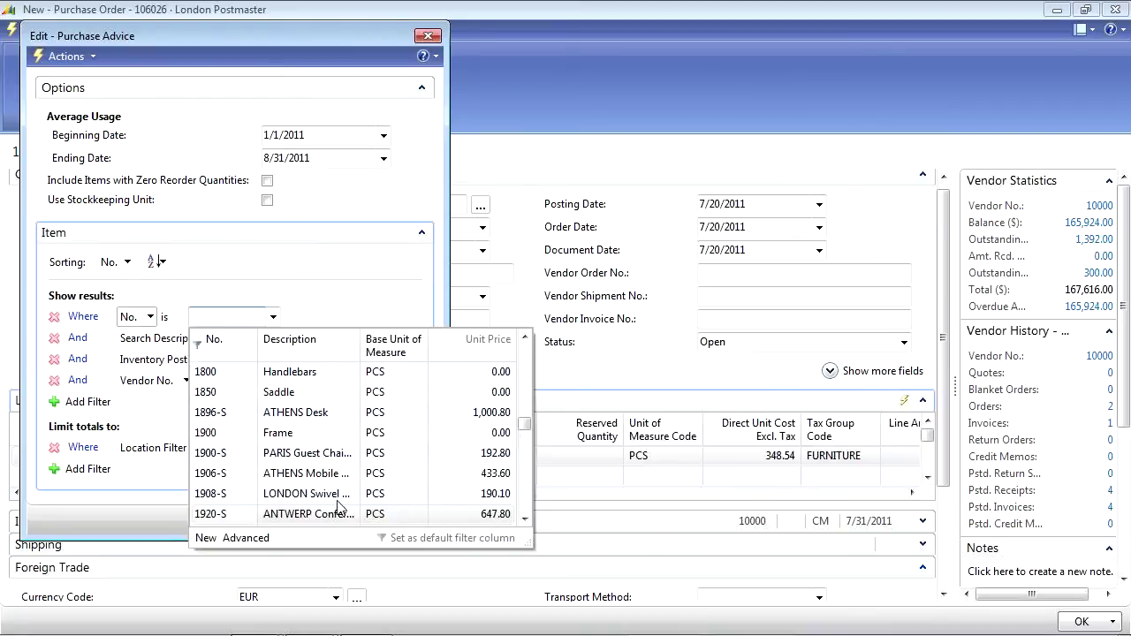
key(Escape)
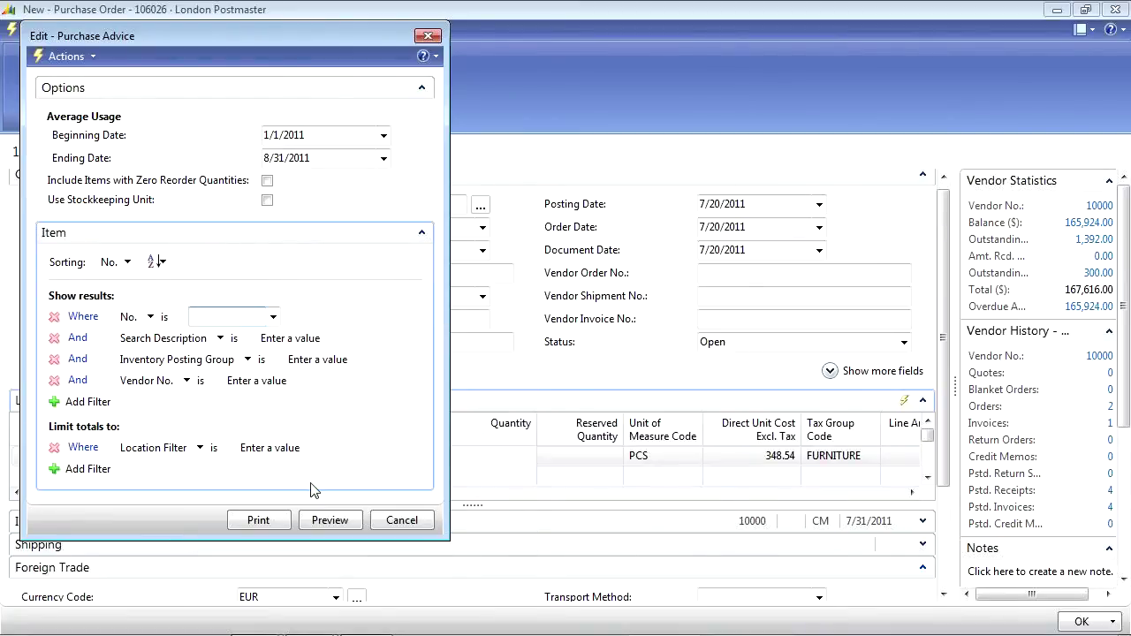
Step: Preview the Purchase Advice report, look through its reorder suggestions and close the preview
click(317, 523)
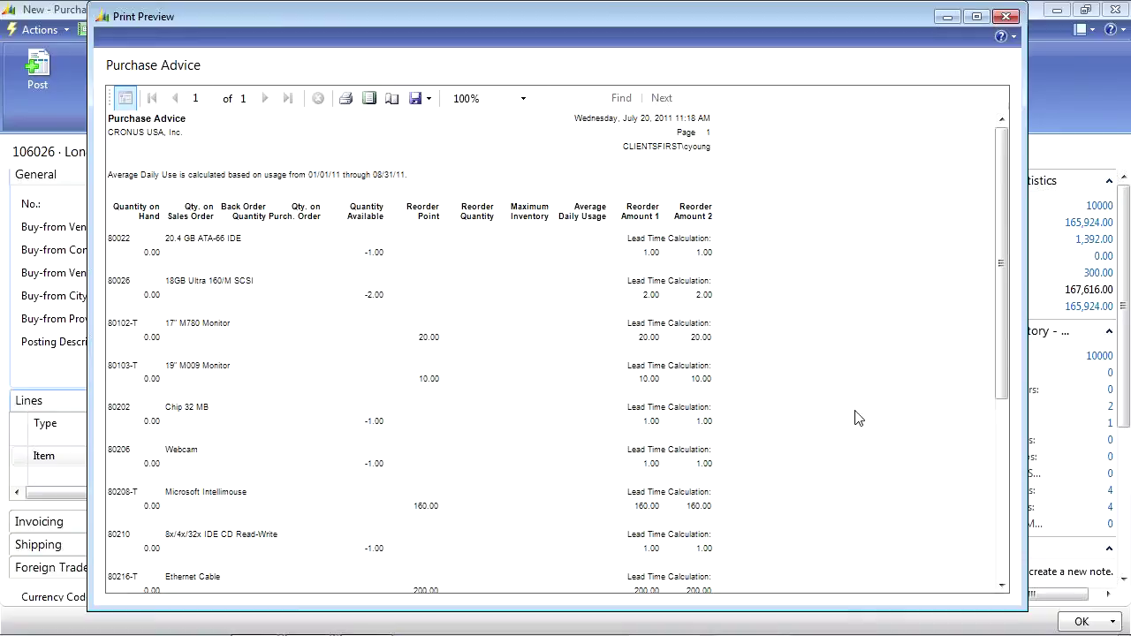
drag(1000, 350, 978, 480)
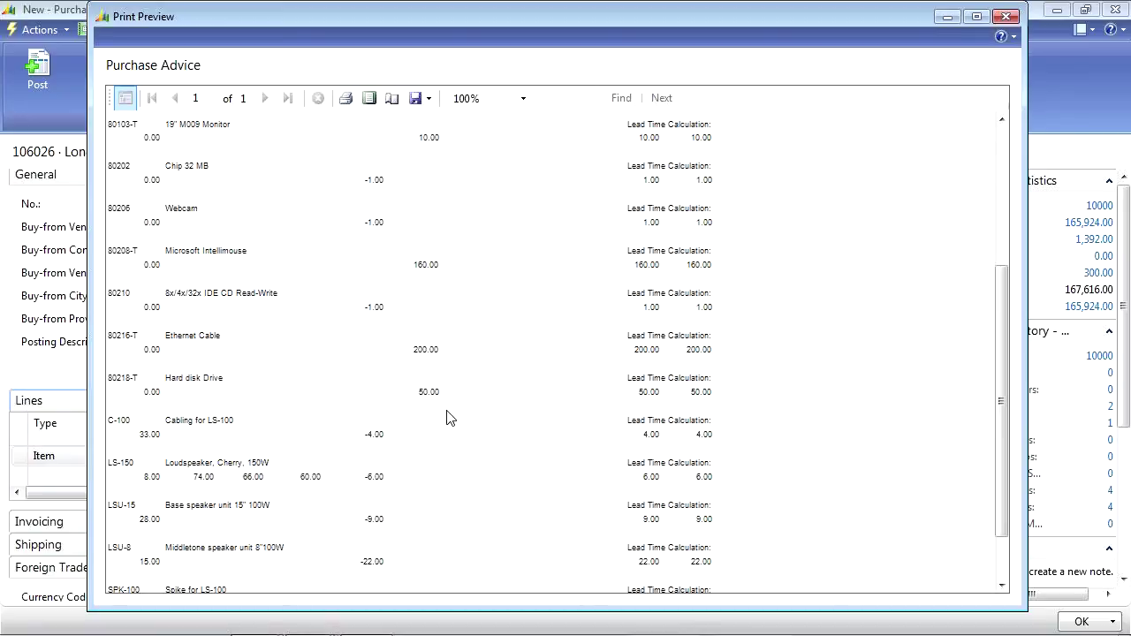
click(1007, 17)
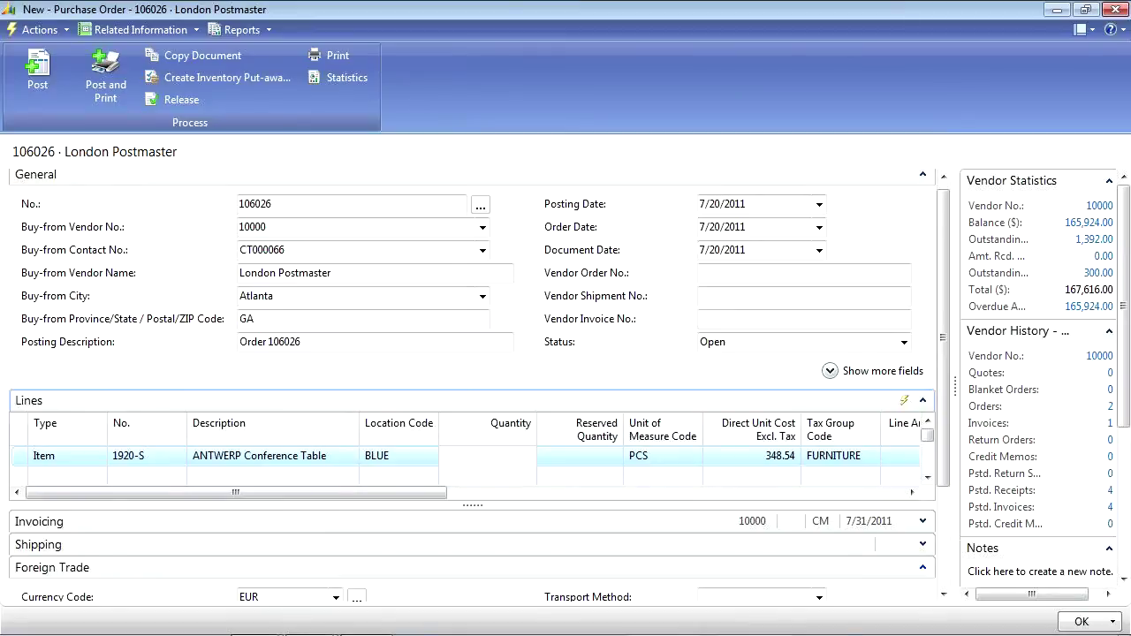
Step: Set the conference table line's quantity to 5 and review its amount, discount, receiving and invoicing columns
text(5)
key(Tab)
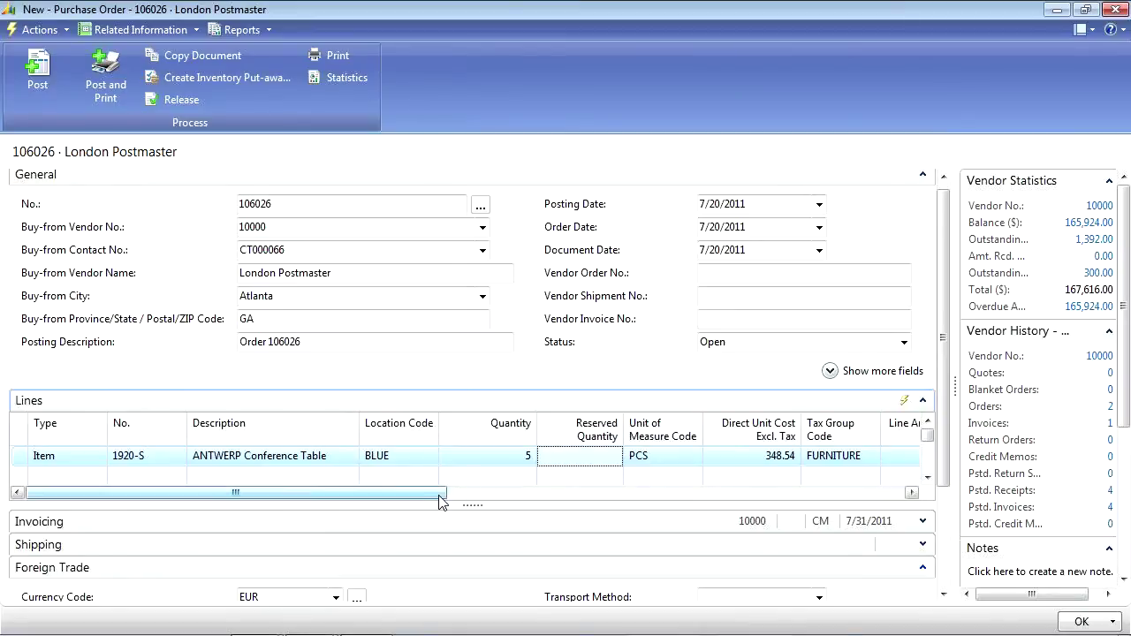
drag(424, 498, 534, 497)
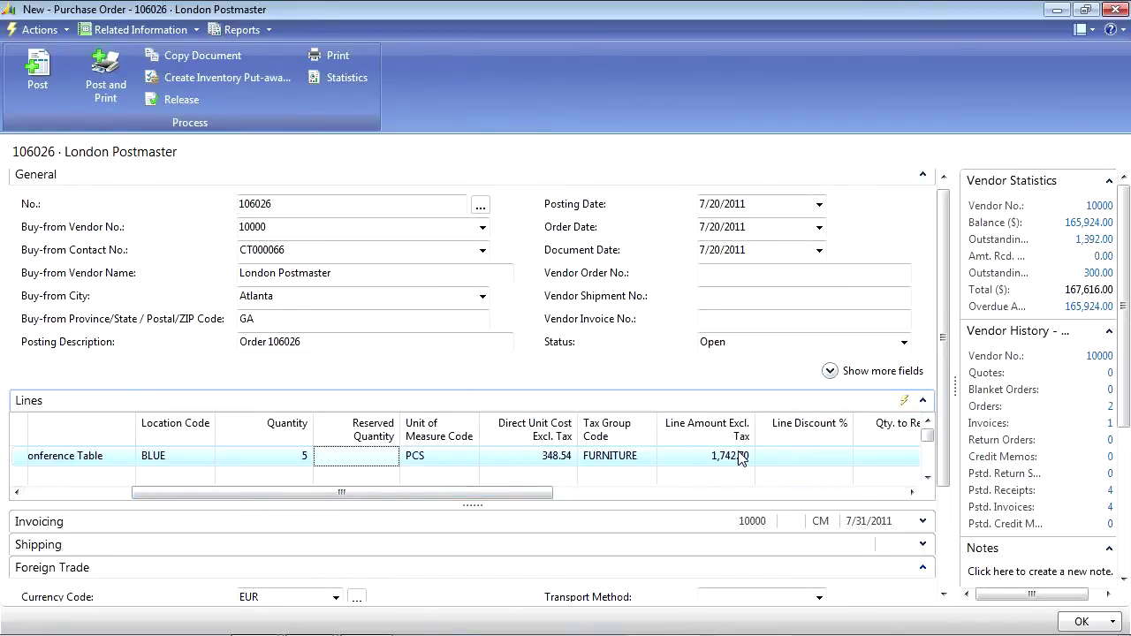
drag(530, 499, 720, 489)
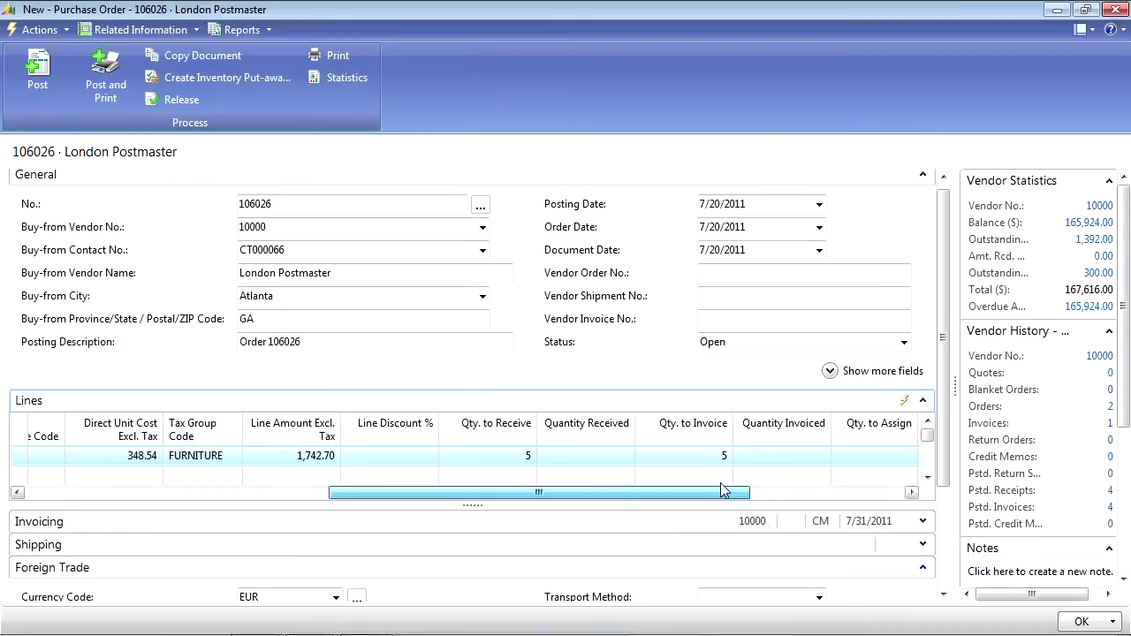
drag(723, 489, 324, 515)
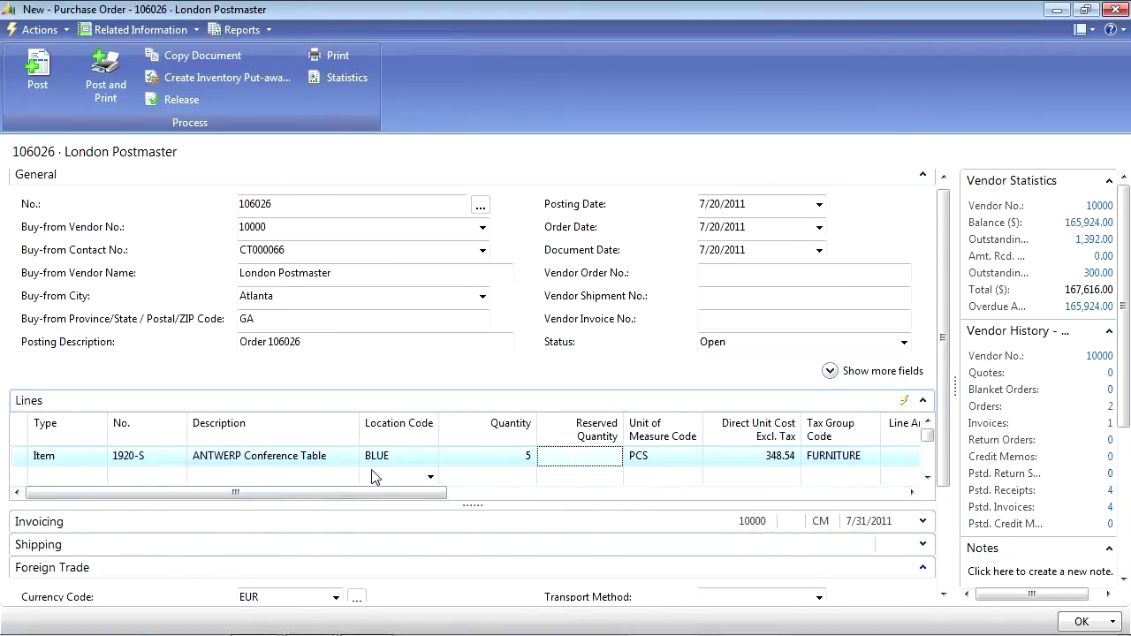
Step: Customize the purchase line columns by adding a freeze pane after Description
right_click(389, 431)
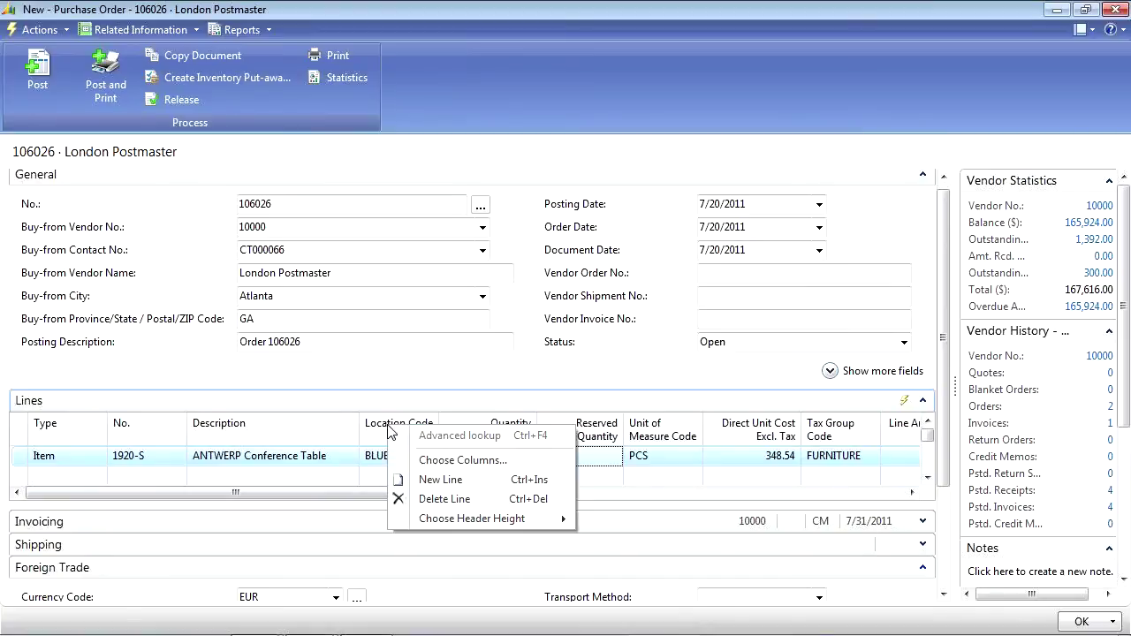
click(449, 464)
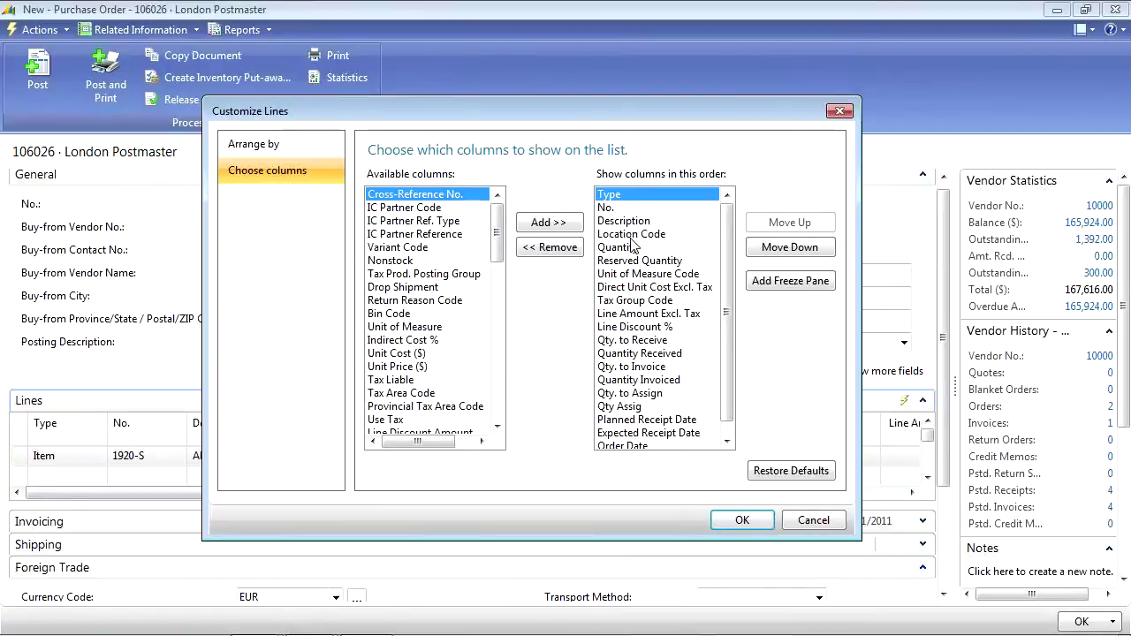
click(633, 237)
click(625, 222)
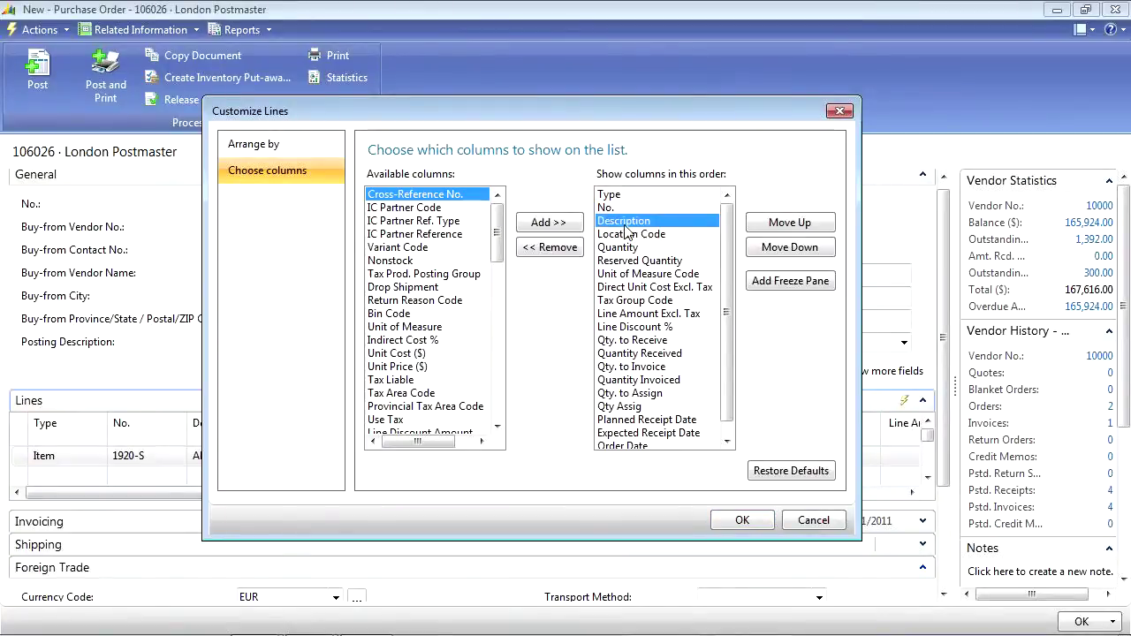
click(826, 283)
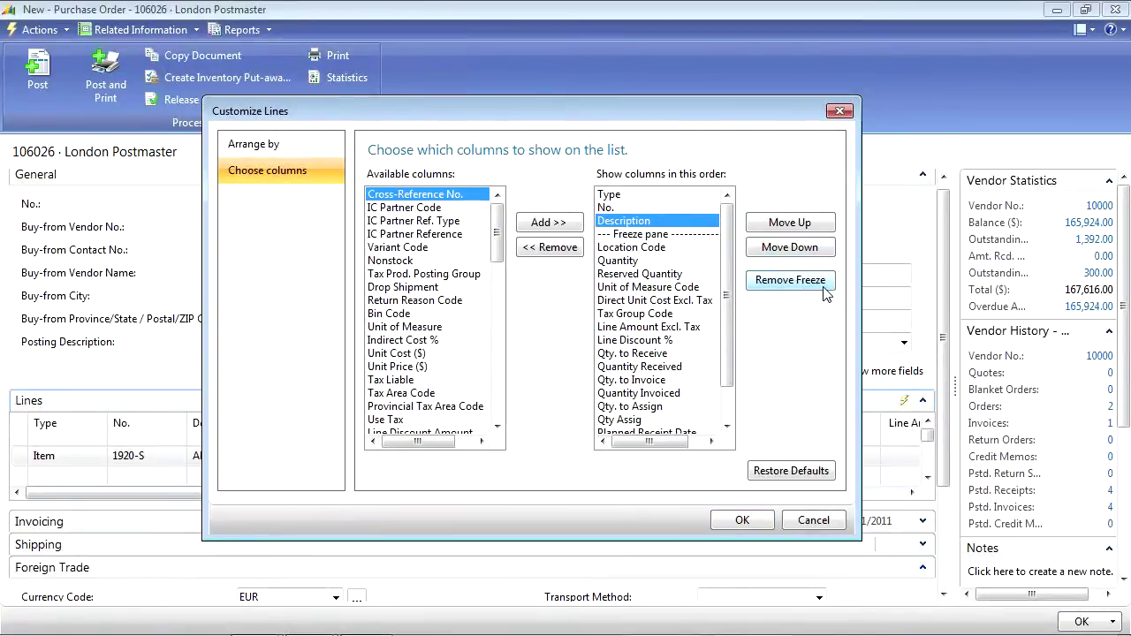
click(742, 520)
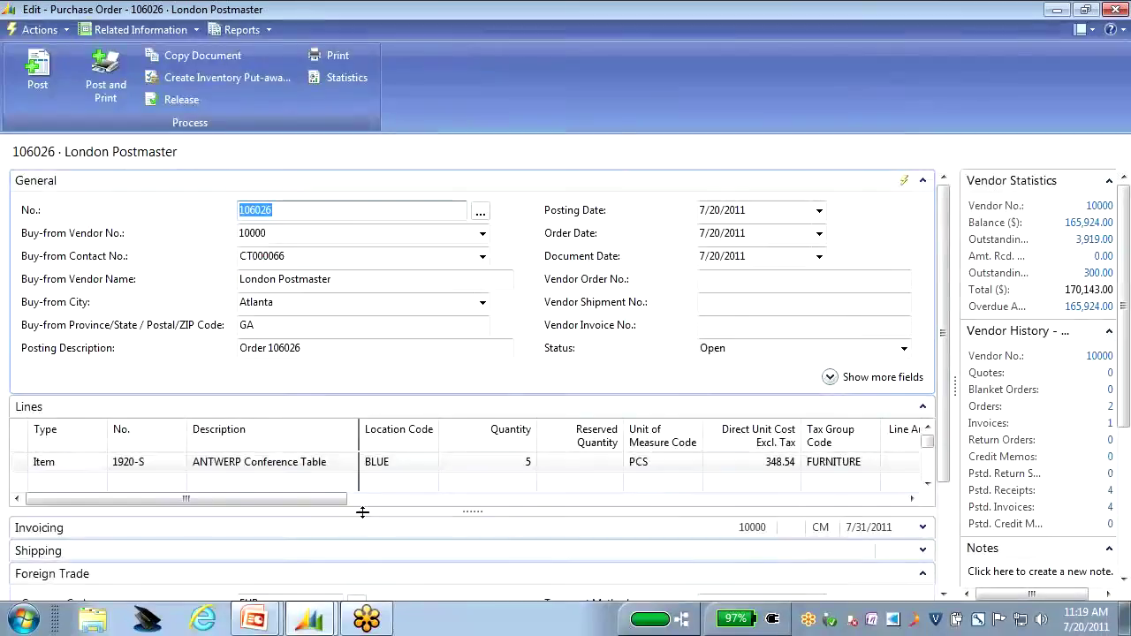
mouse_move(342, 500)
mouse_down()
mouse_move(917, 491)
mouse_move(335, 497)
mouse_up()
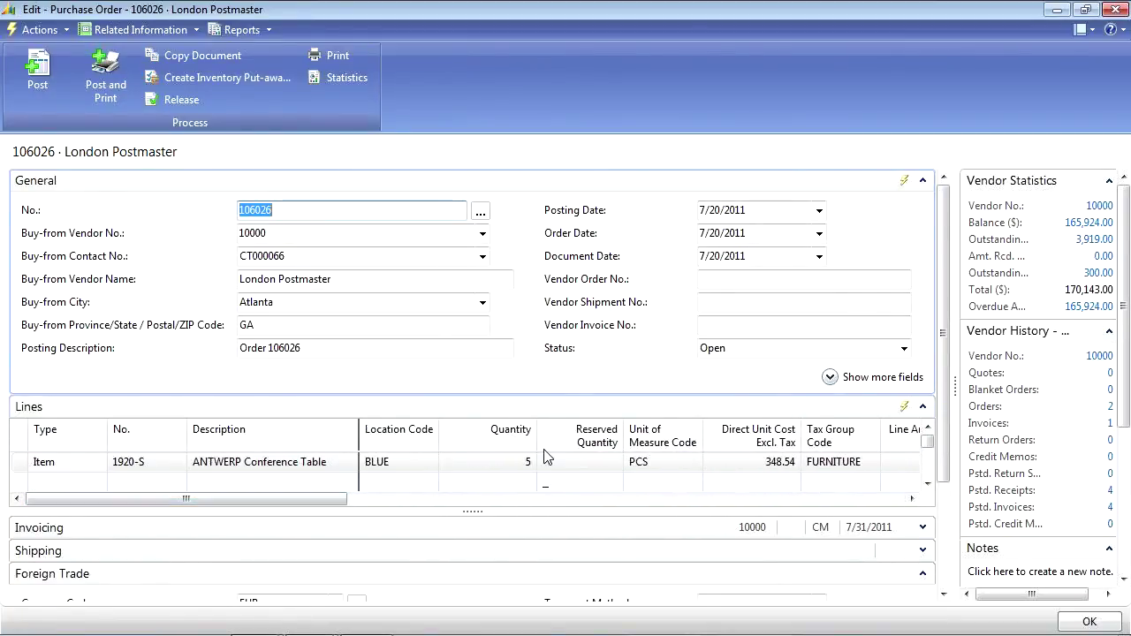
Step: Enlarge the Lines section and open the conference table line's item availability by period
drag(474, 511, 475, 554)
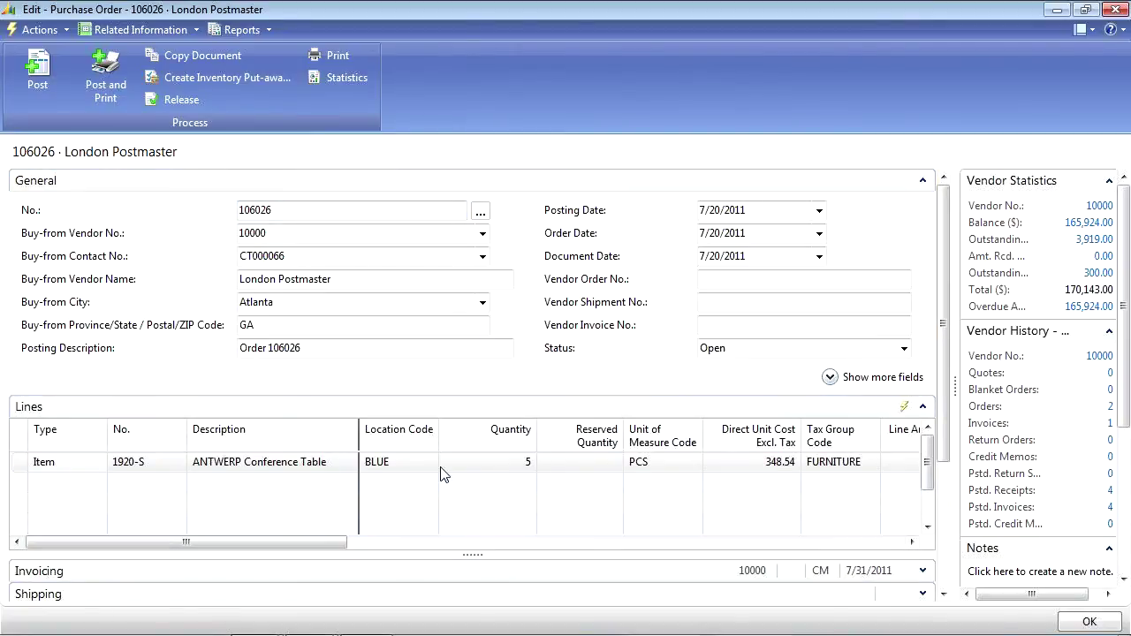
click(275, 470)
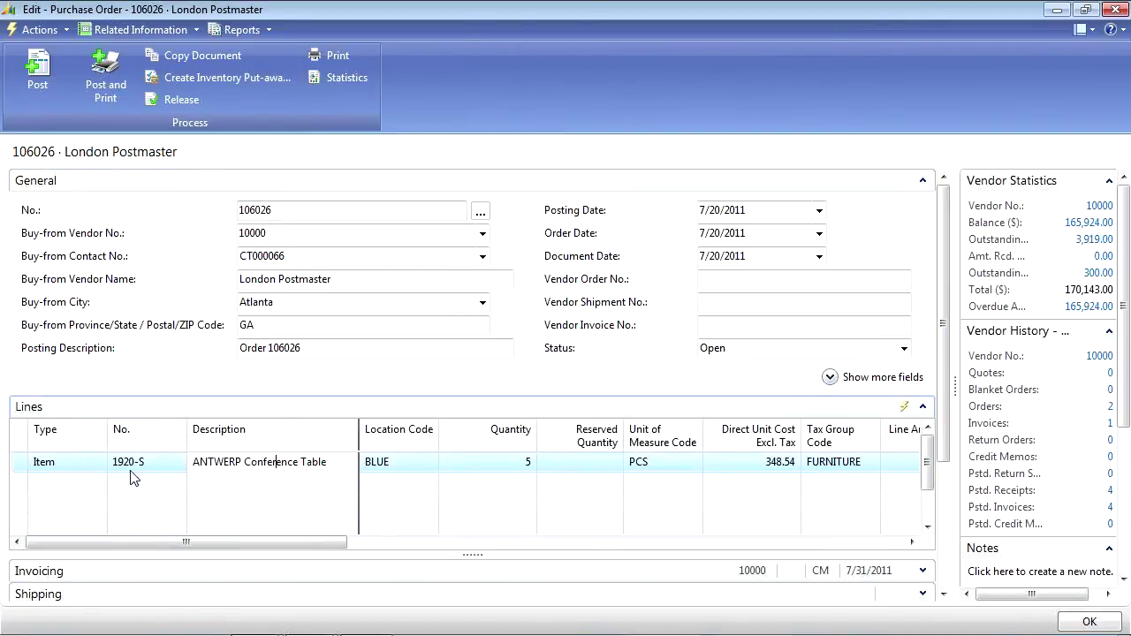
click(903, 408)
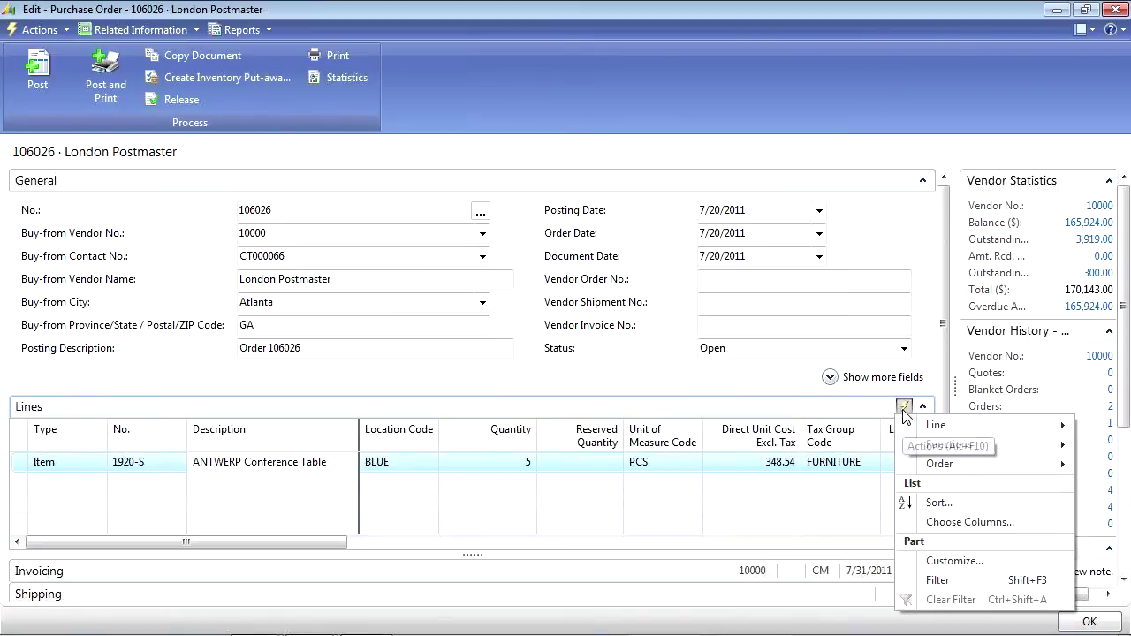
mouse_move(908, 424)
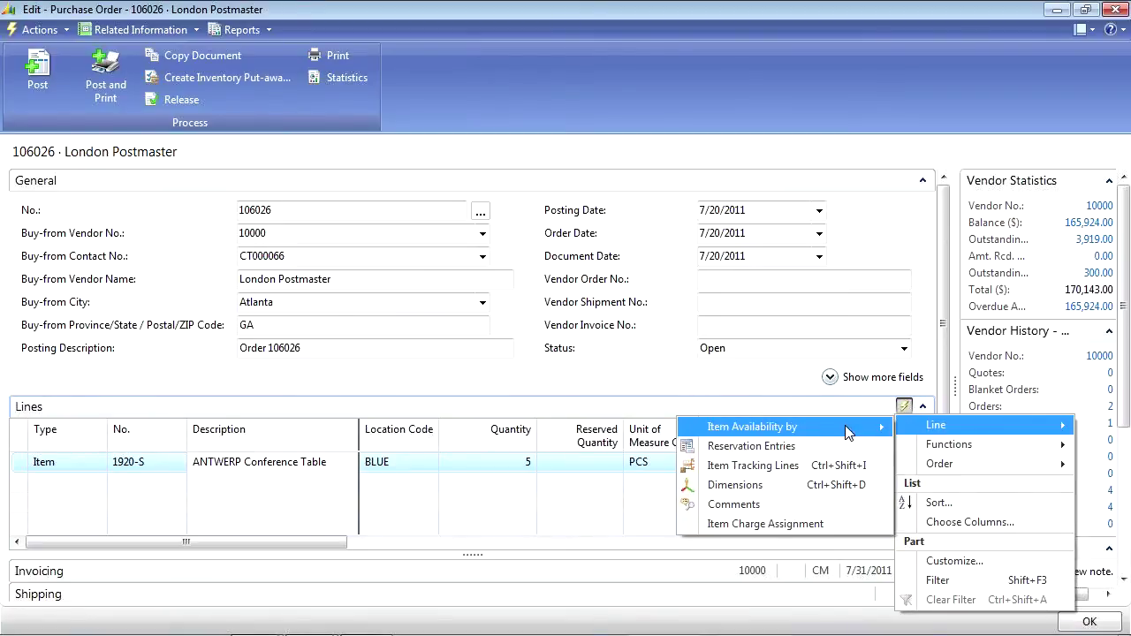
mouse_move(817, 431)
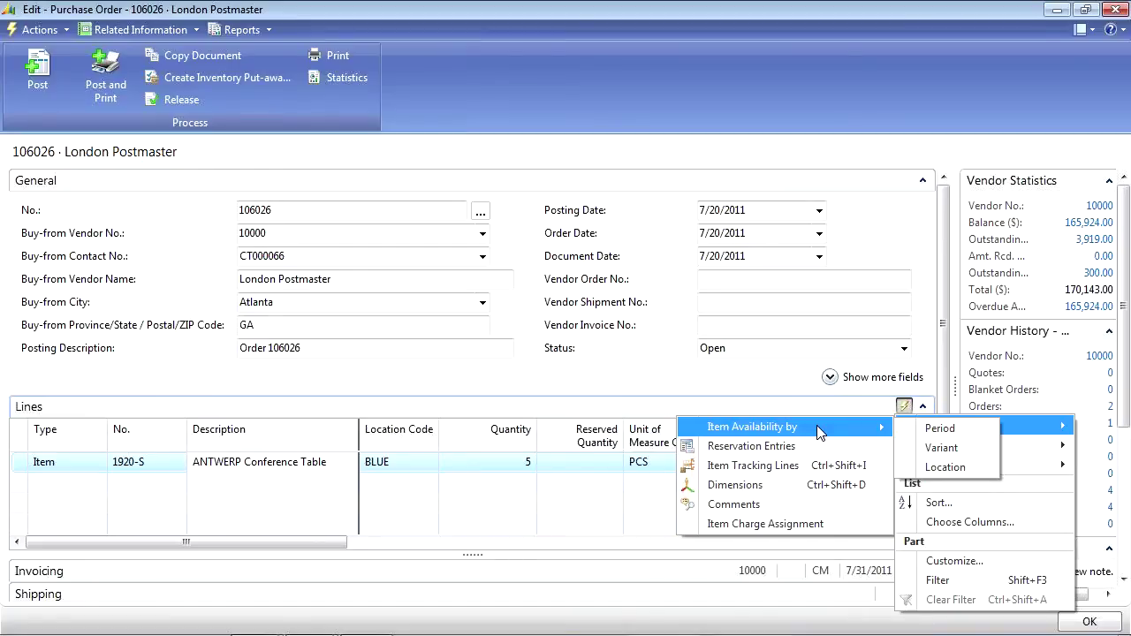
click(950, 434)
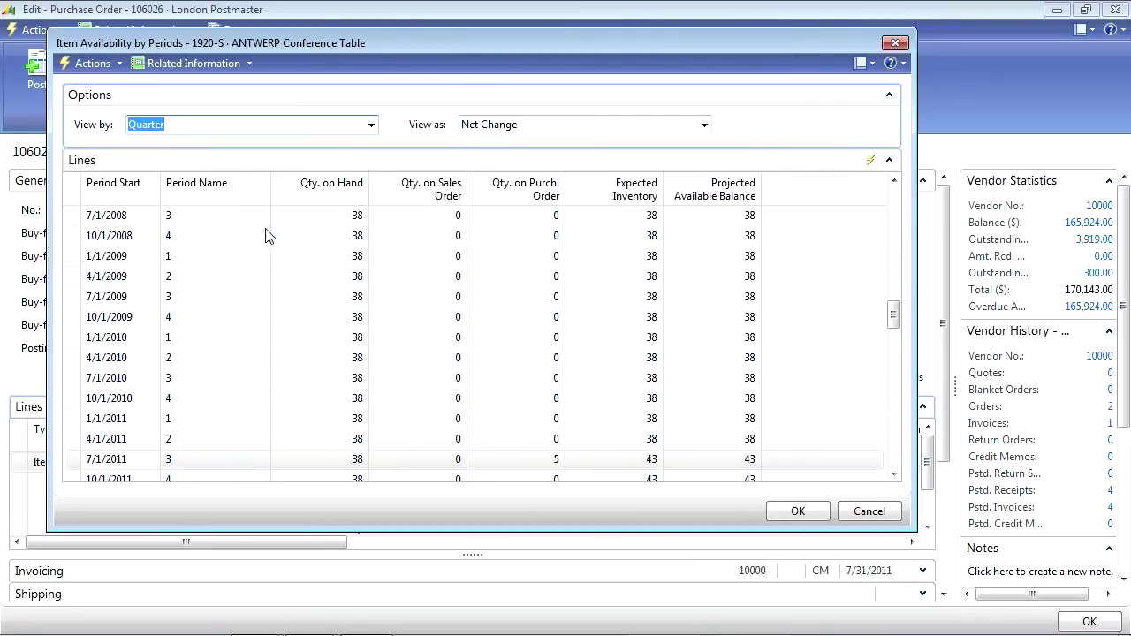
Step: View the item availability by month and open the details behind January 2006's projected available balance
click(371, 125)
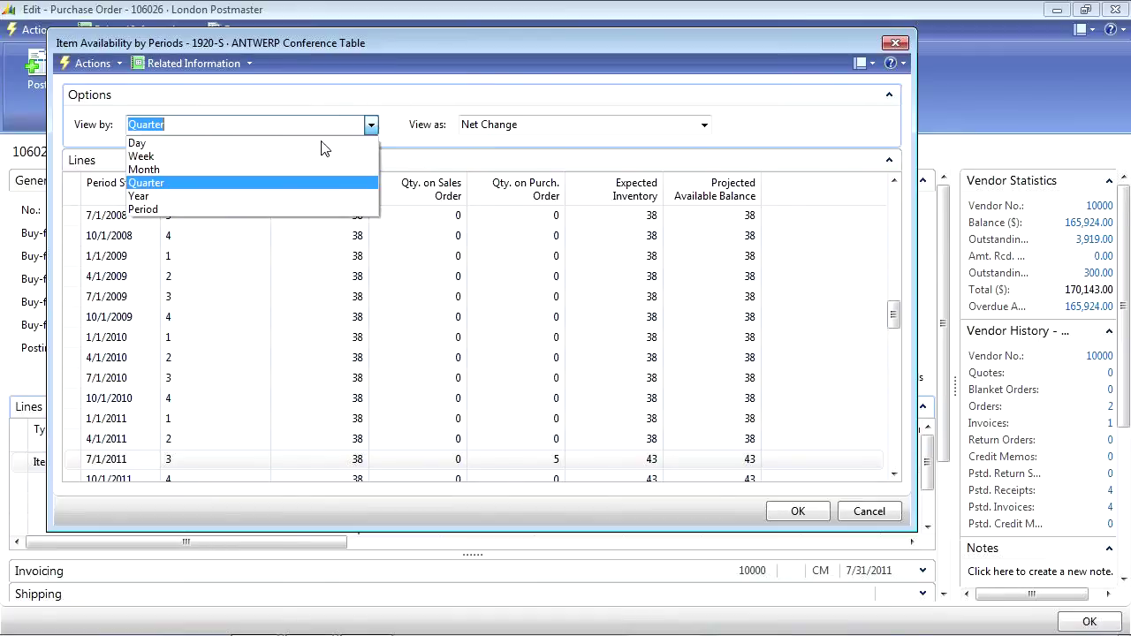
click(233, 169)
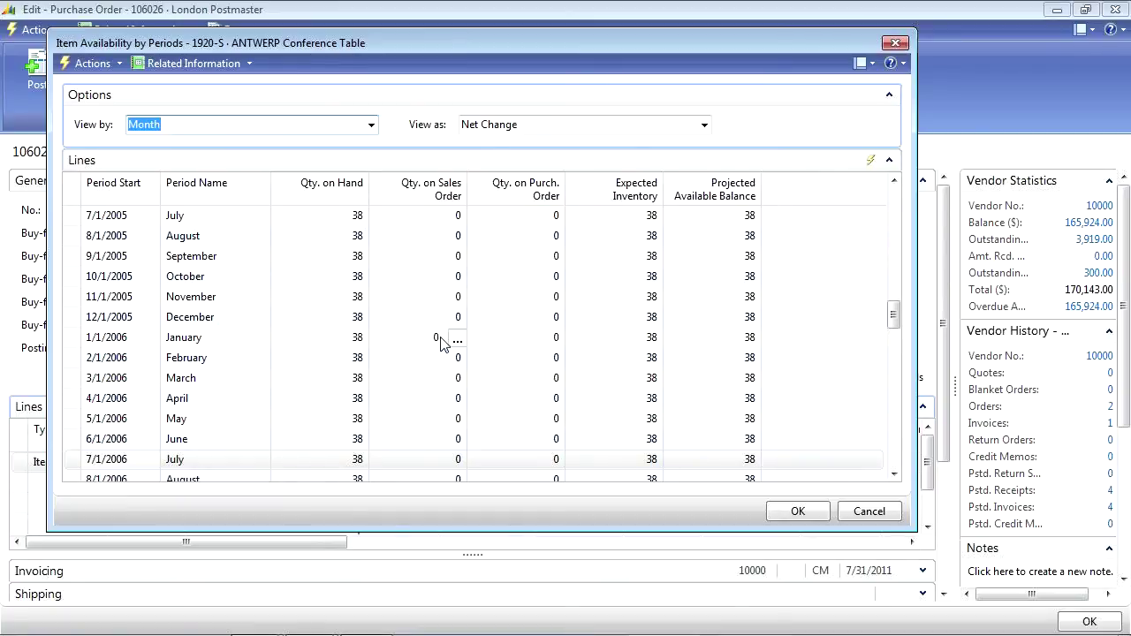
click(646, 345)
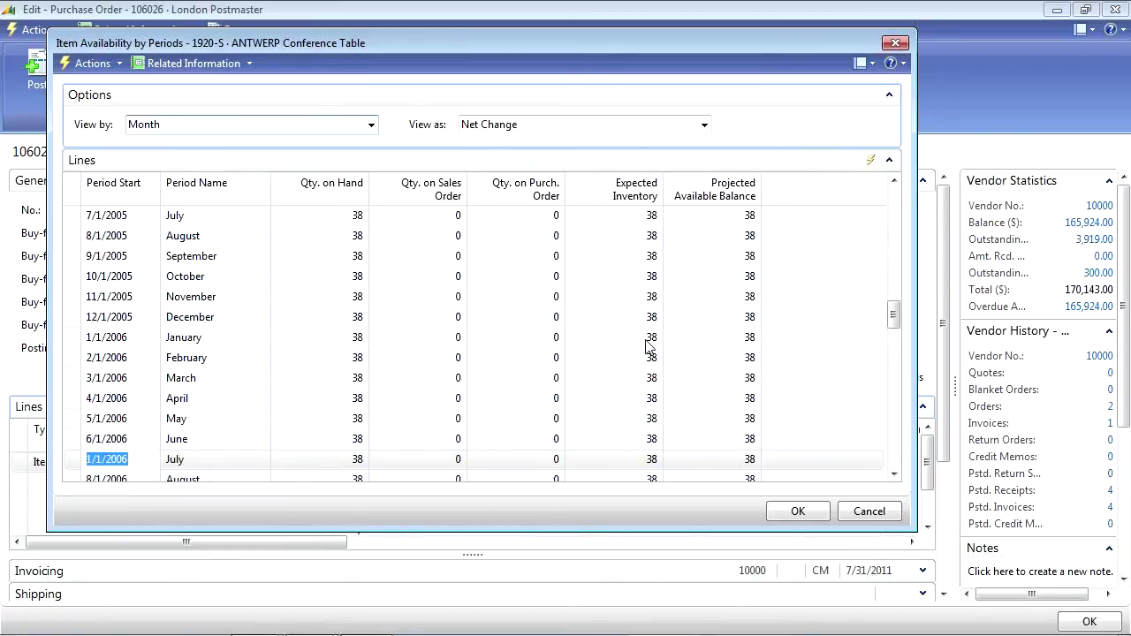
click(749, 343)
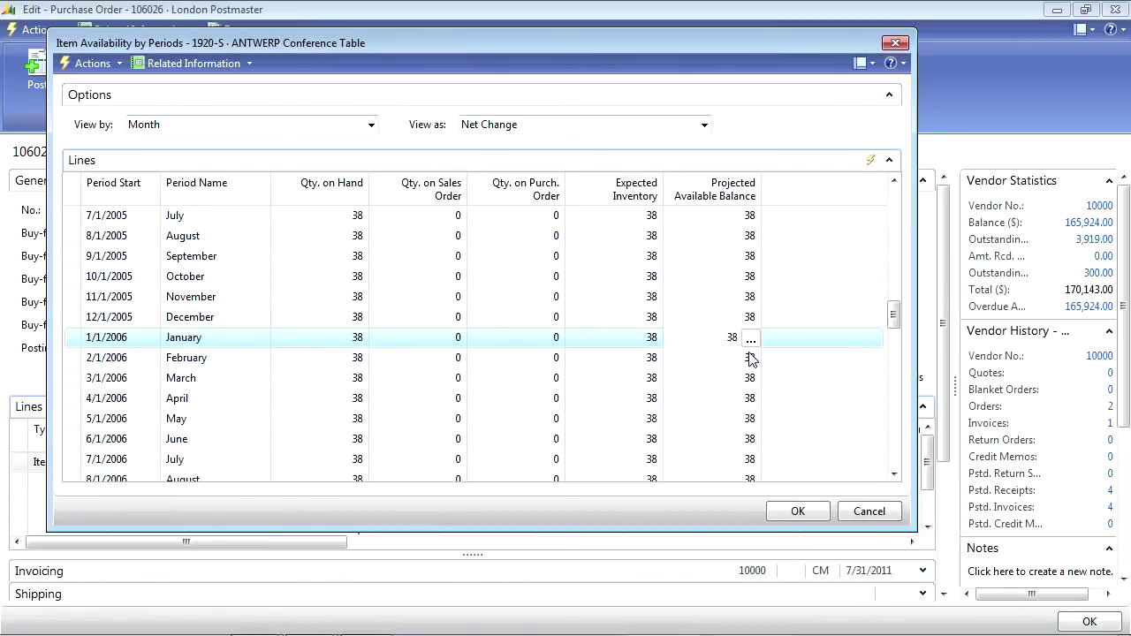
click(750, 340)
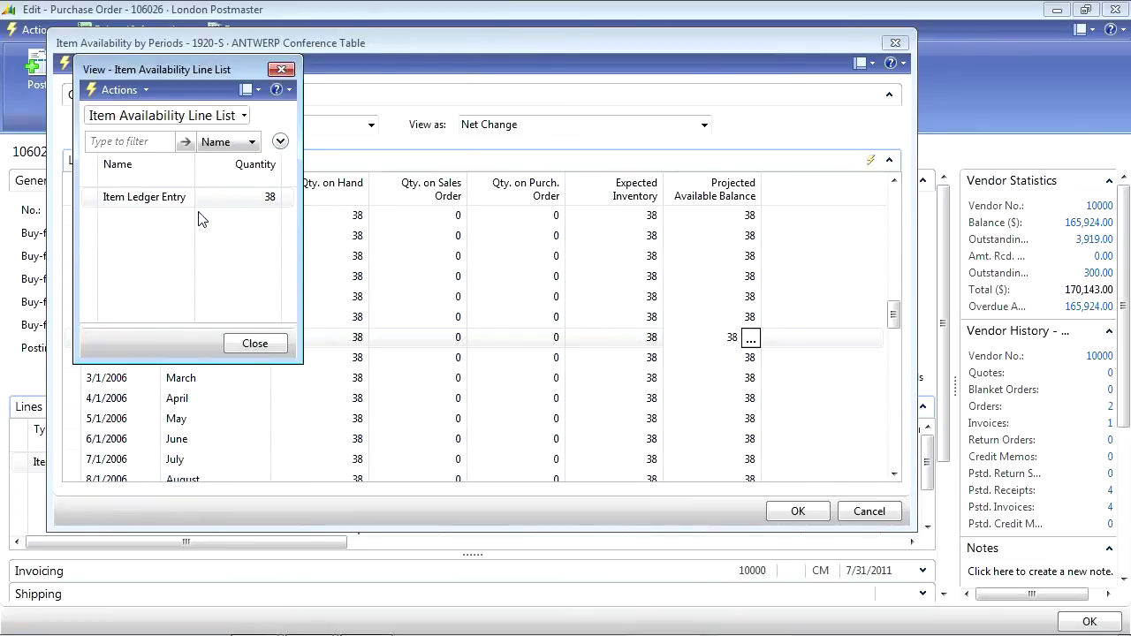
Step: Inspect the item ledger entry behind the projected balance, including its location and quantities, and close the availability windows
click(269, 202)
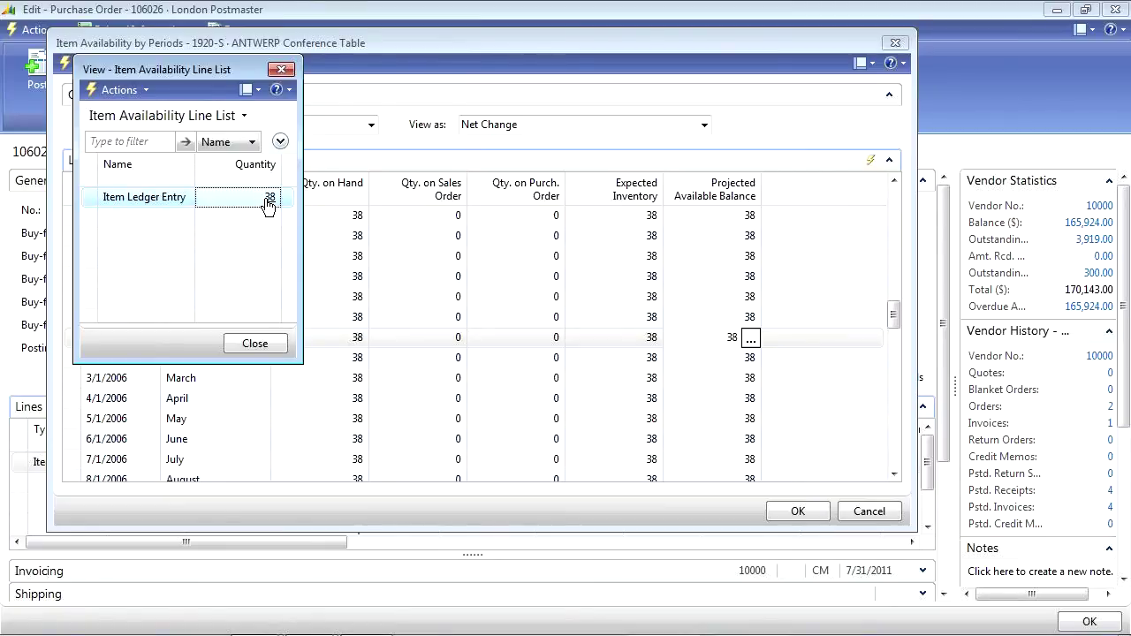
click(269, 201)
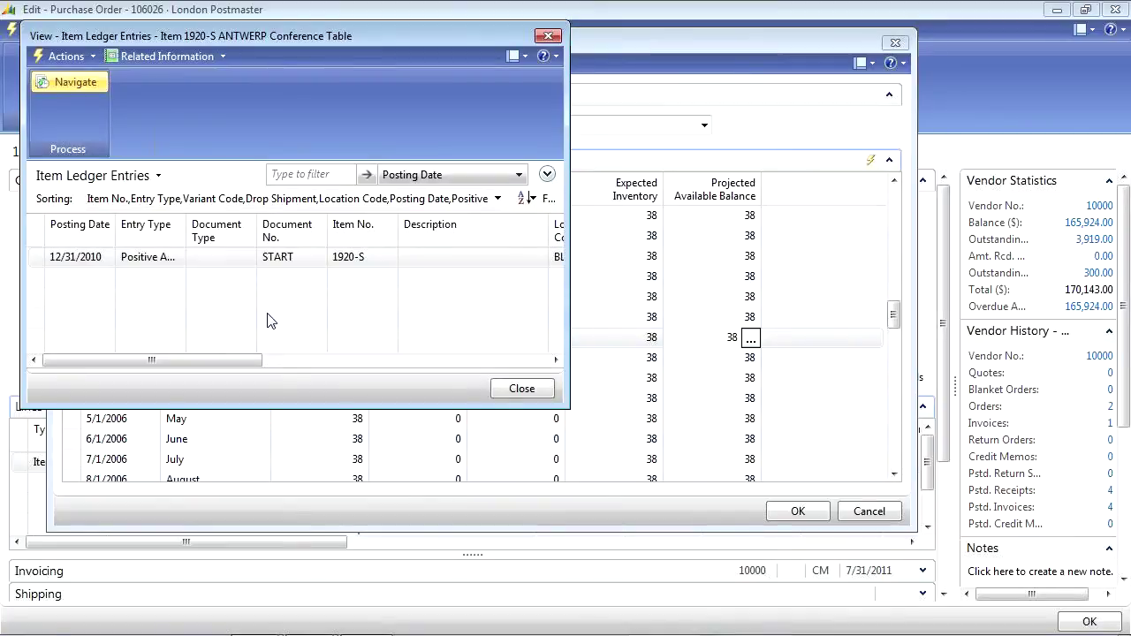
drag(234, 362, 431, 372)
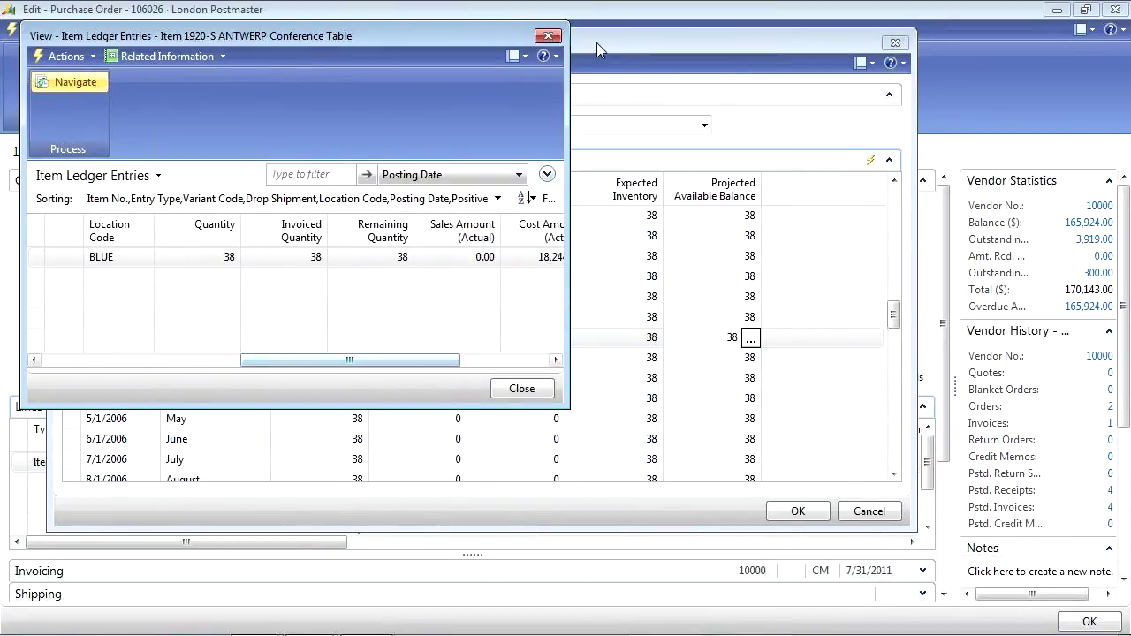
click(548, 36)
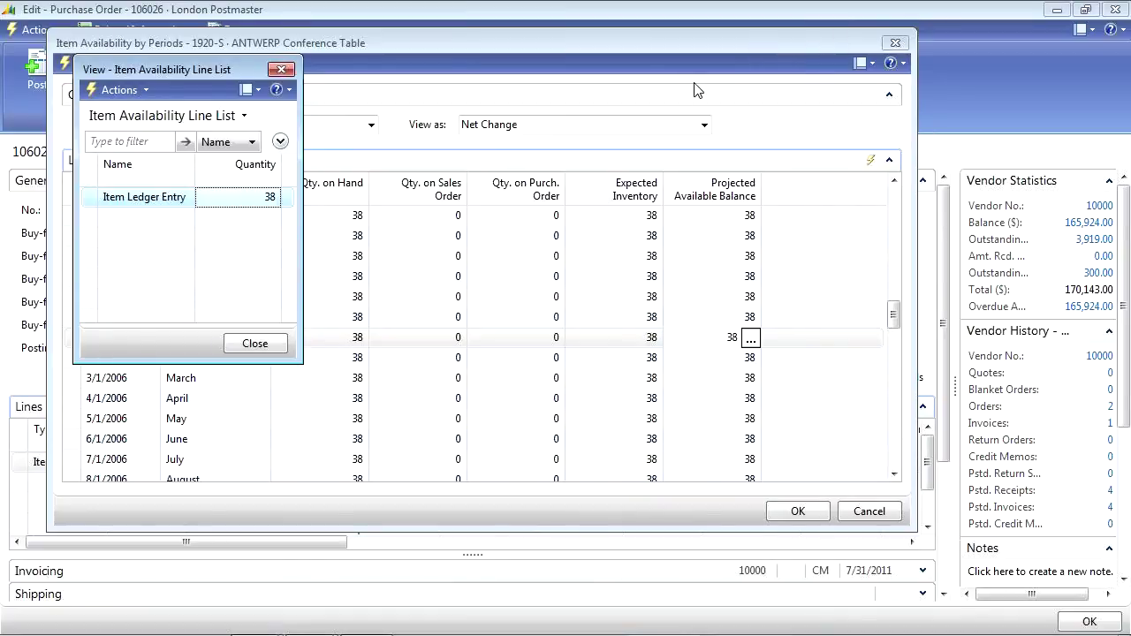
key(Escape)
click(894, 43)
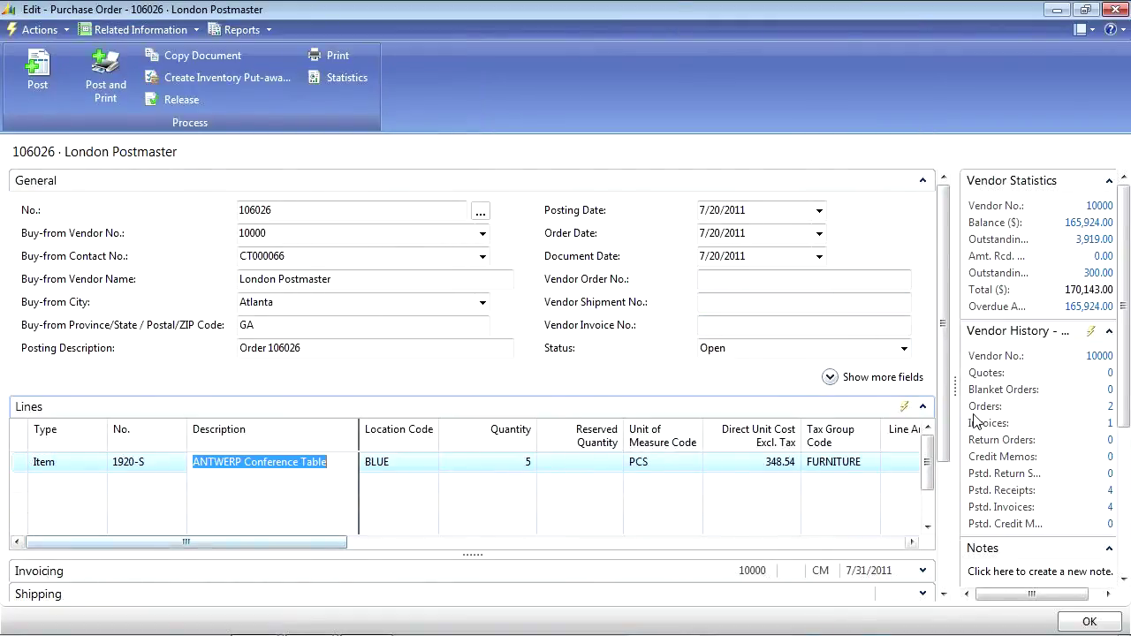
Step: View the conference table line's item availability by location and close the availability window
click(904, 406)
mouse_move(906, 427)
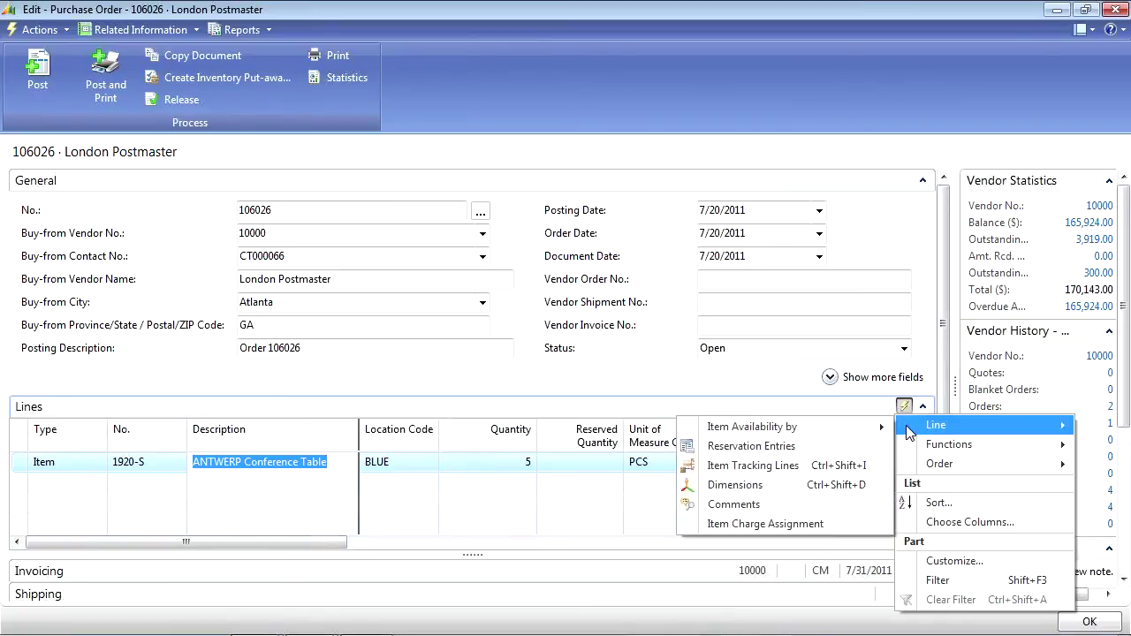
mouse_move(818, 433)
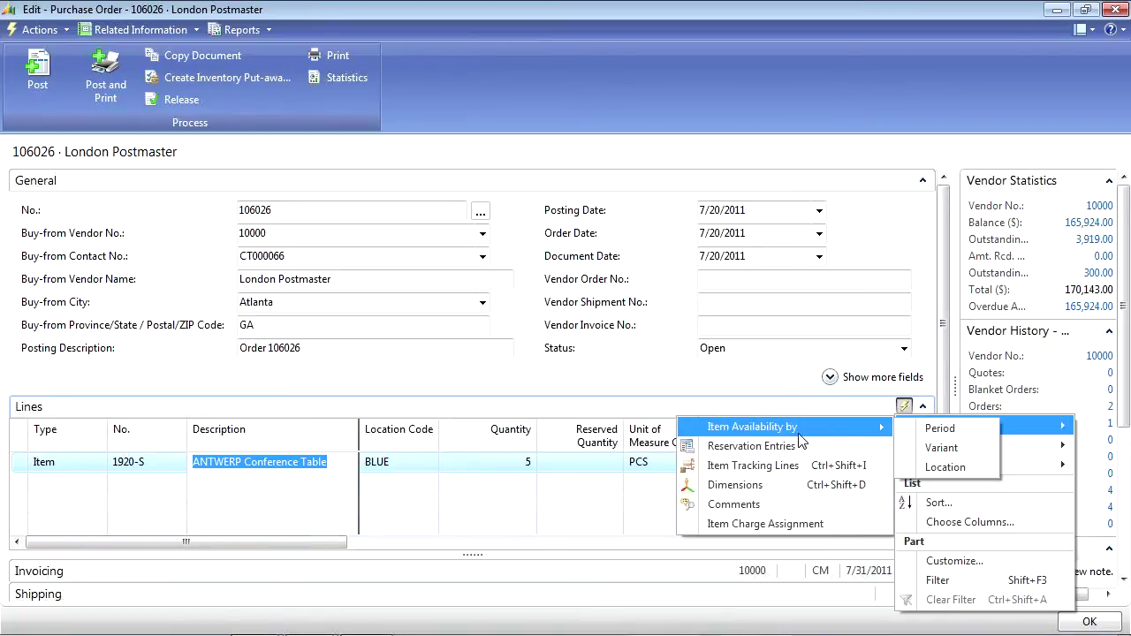
click(939, 468)
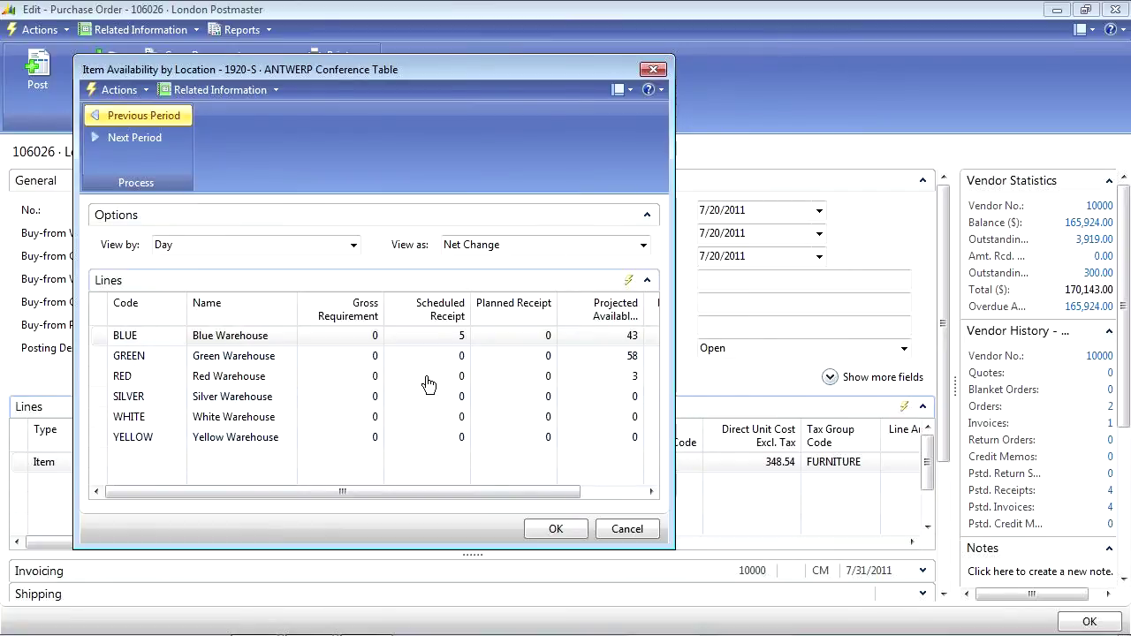
drag(400, 493, 294, 459)
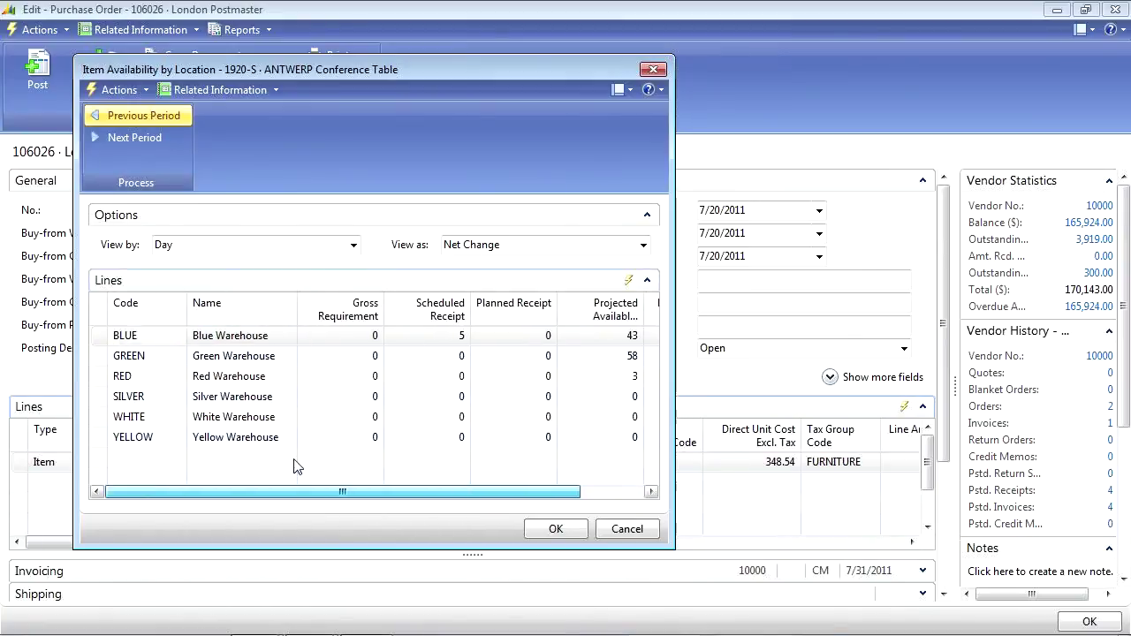
click(654, 70)
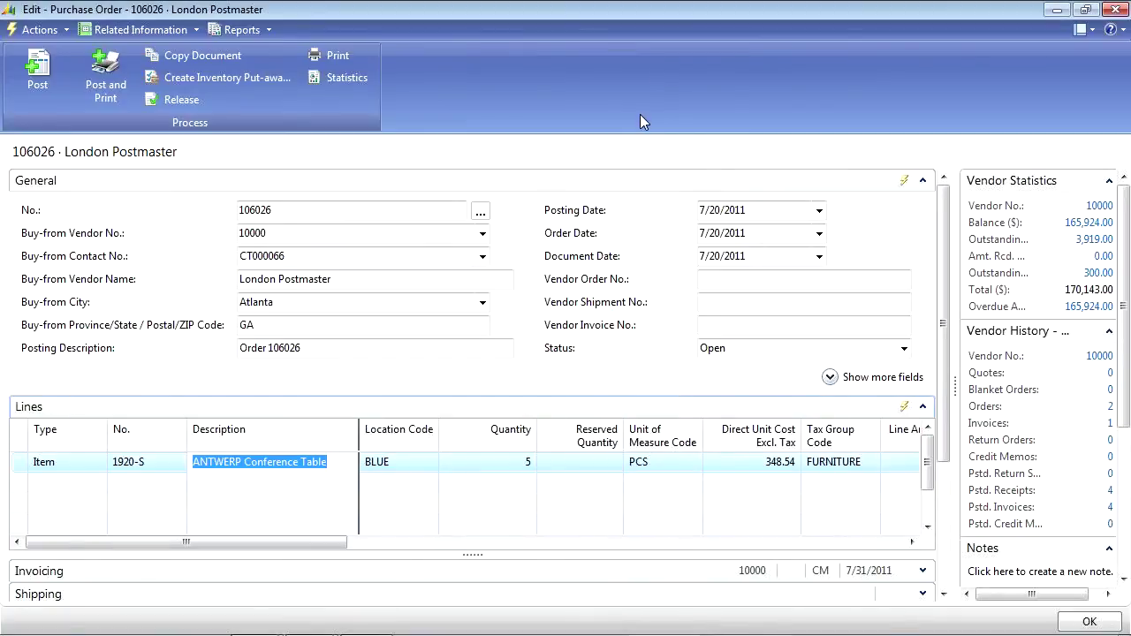
key(alt+Tab)
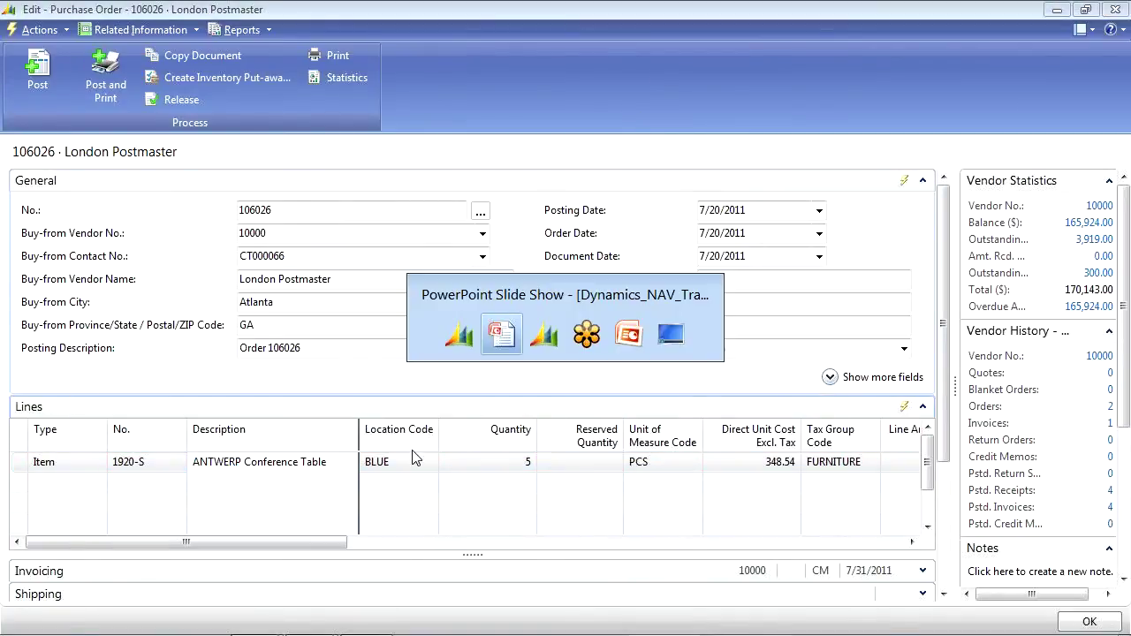
key(Escape)
Step: From the order line's item list, view the cross references of item 1920-S and the available cross-reference types
click(156, 464)
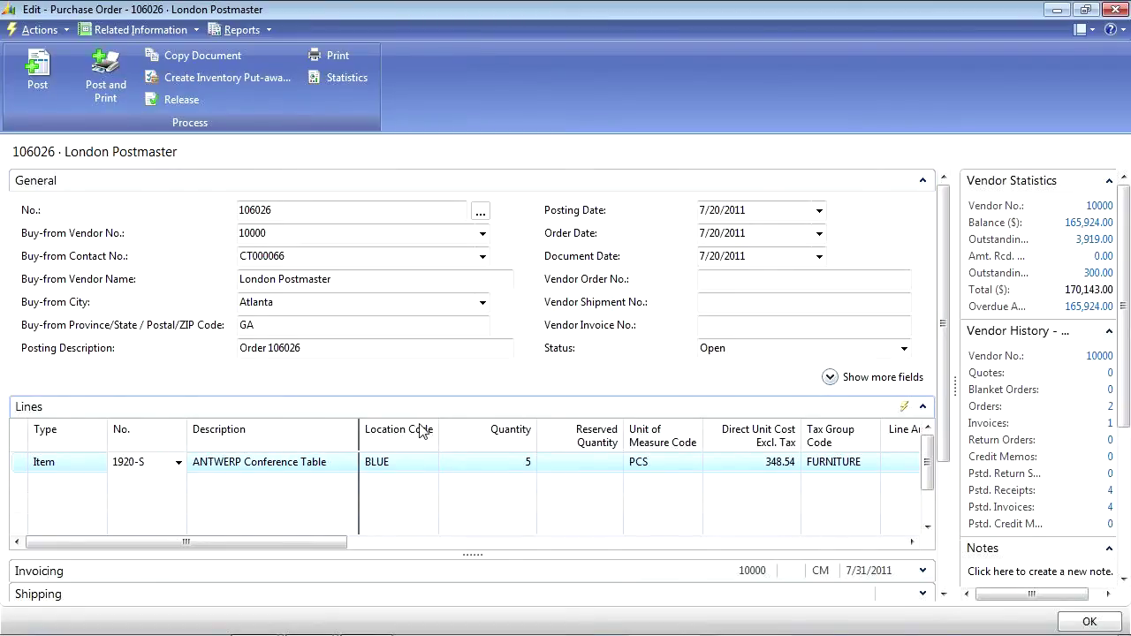
click(177, 463)
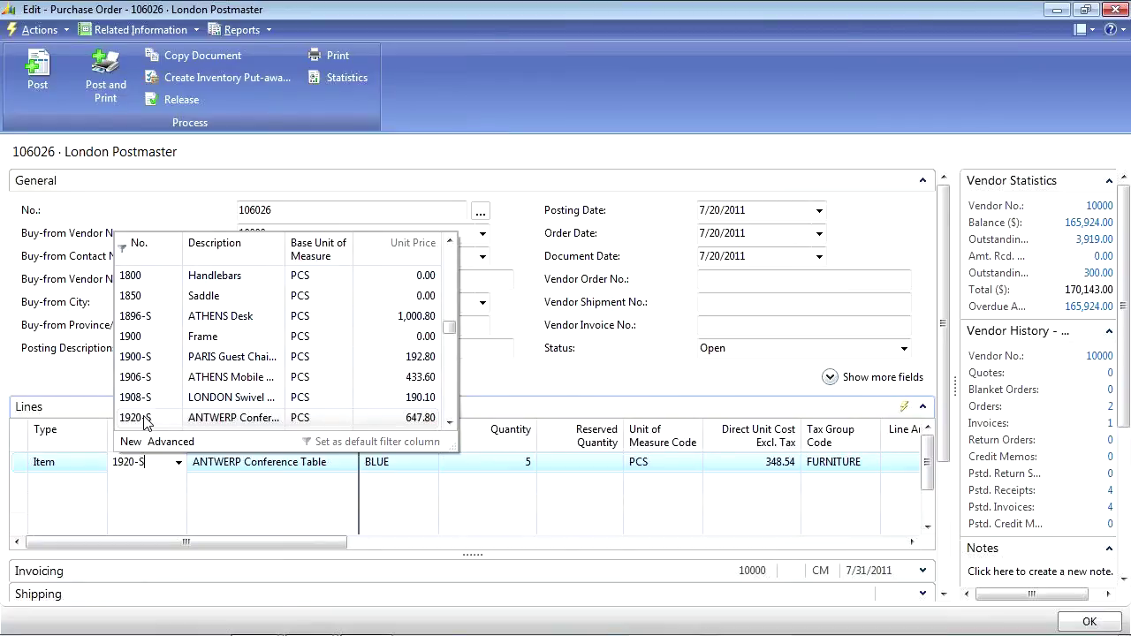
click(167, 442)
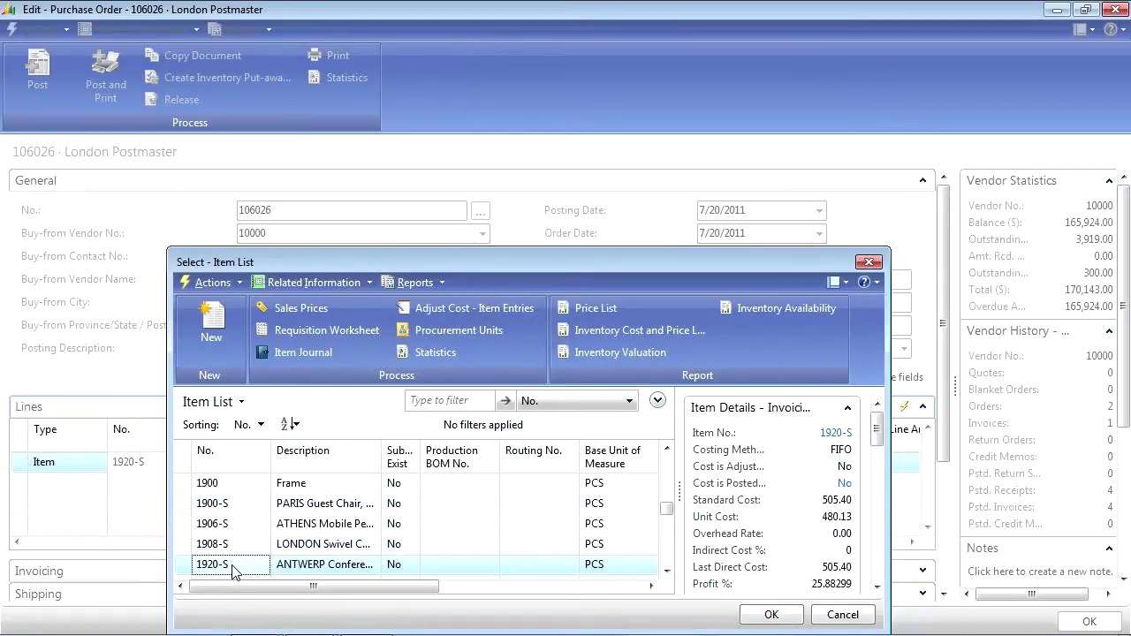
click(320, 282)
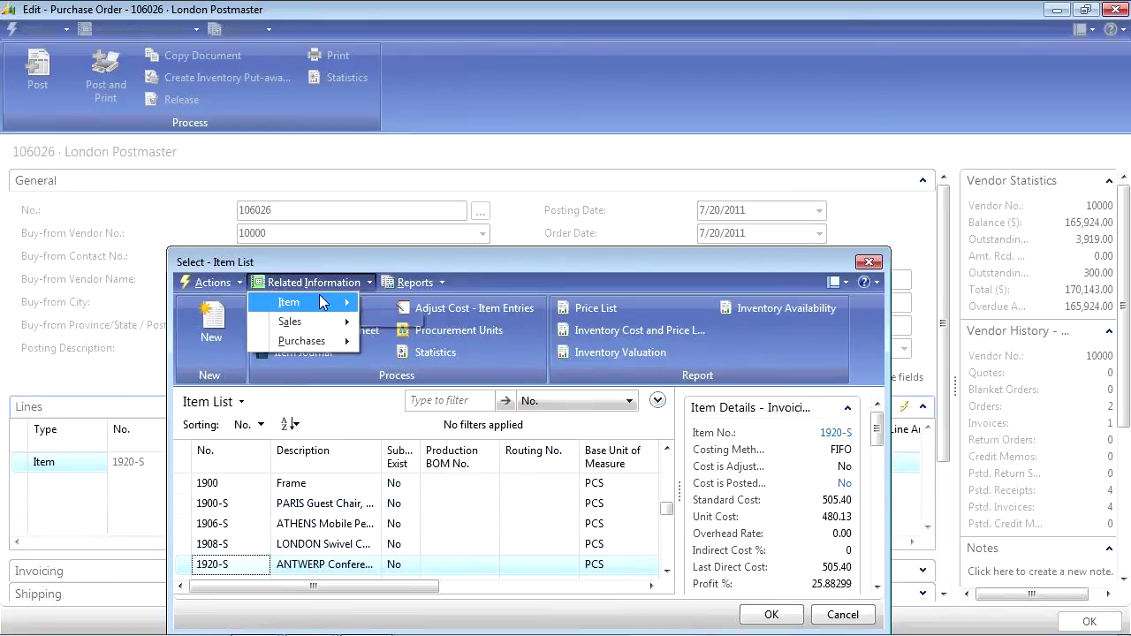
mouse_move(322, 302)
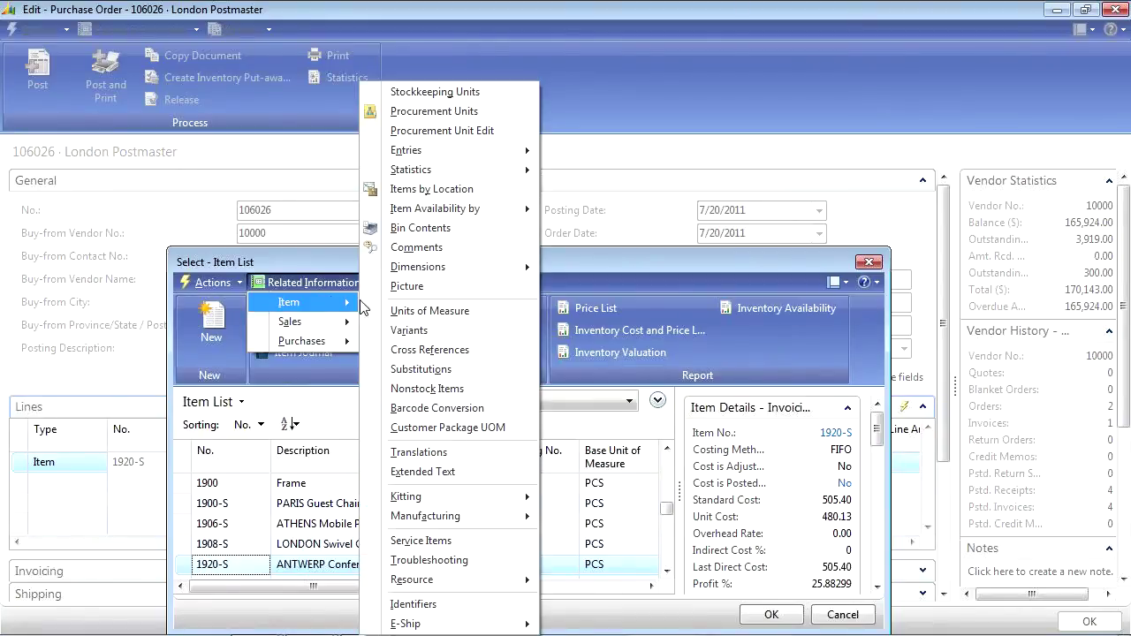
click(420, 350)
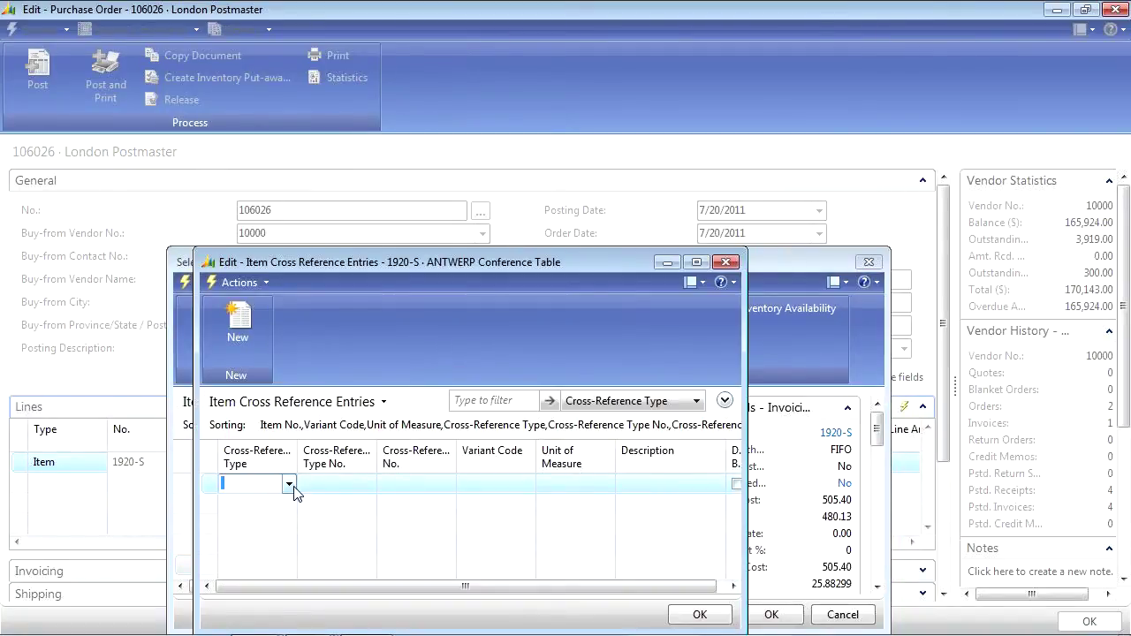
click(289, 483)
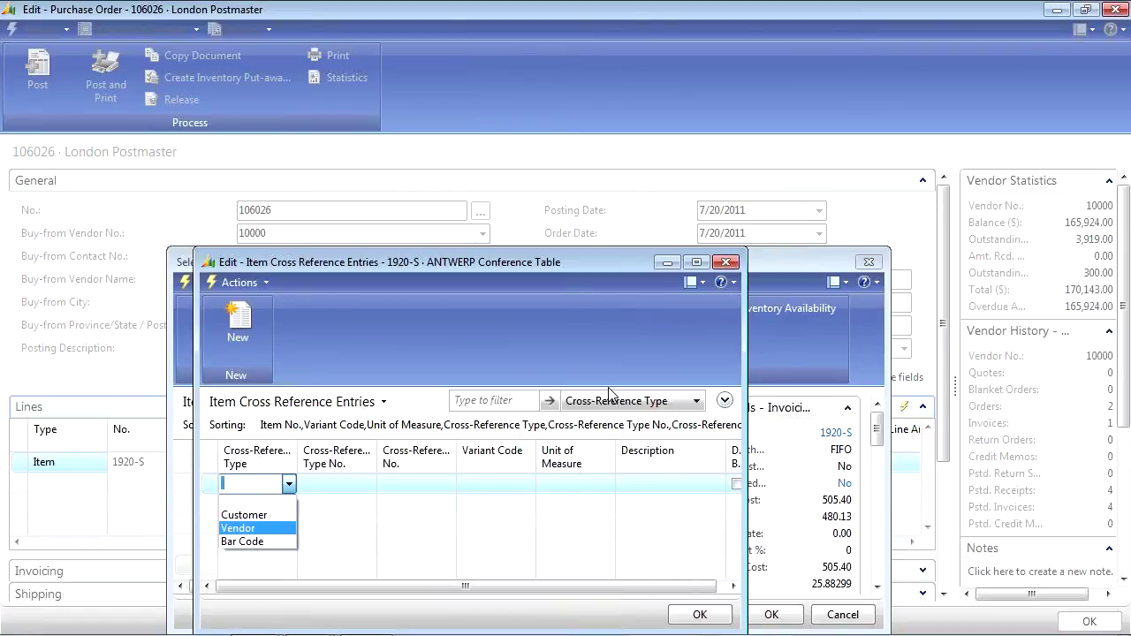
key(Escape)
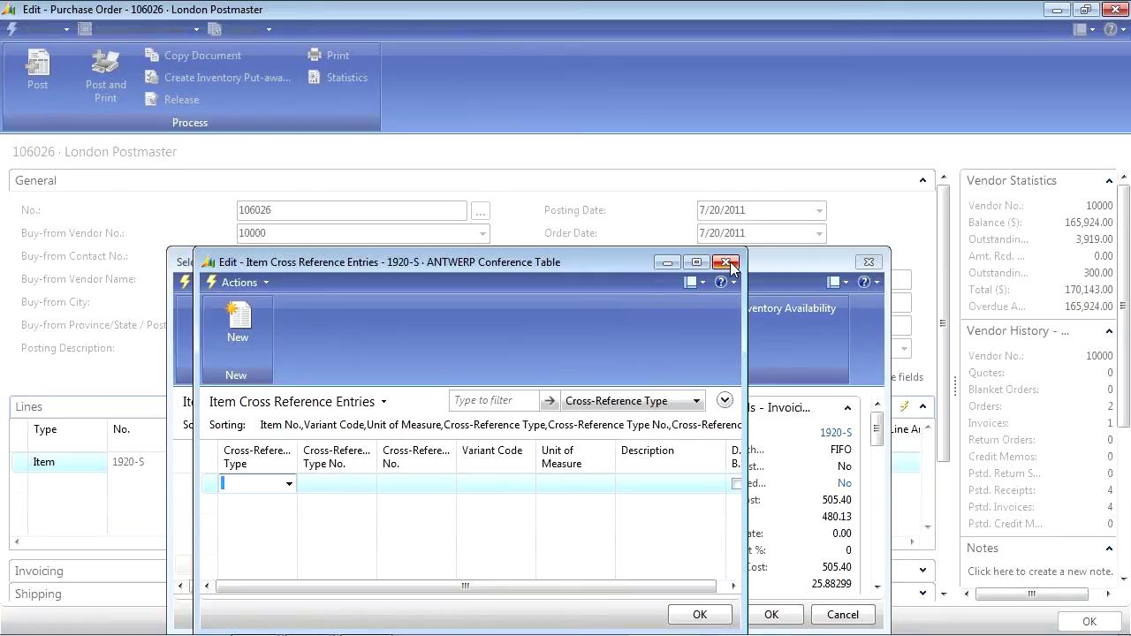
click(727, 263)
Step: Open the item card of 1920-S, review its replenishment vendor number and vendor item number, and return to the purchase order
click(314, 281)
mouse_move(319, 305)
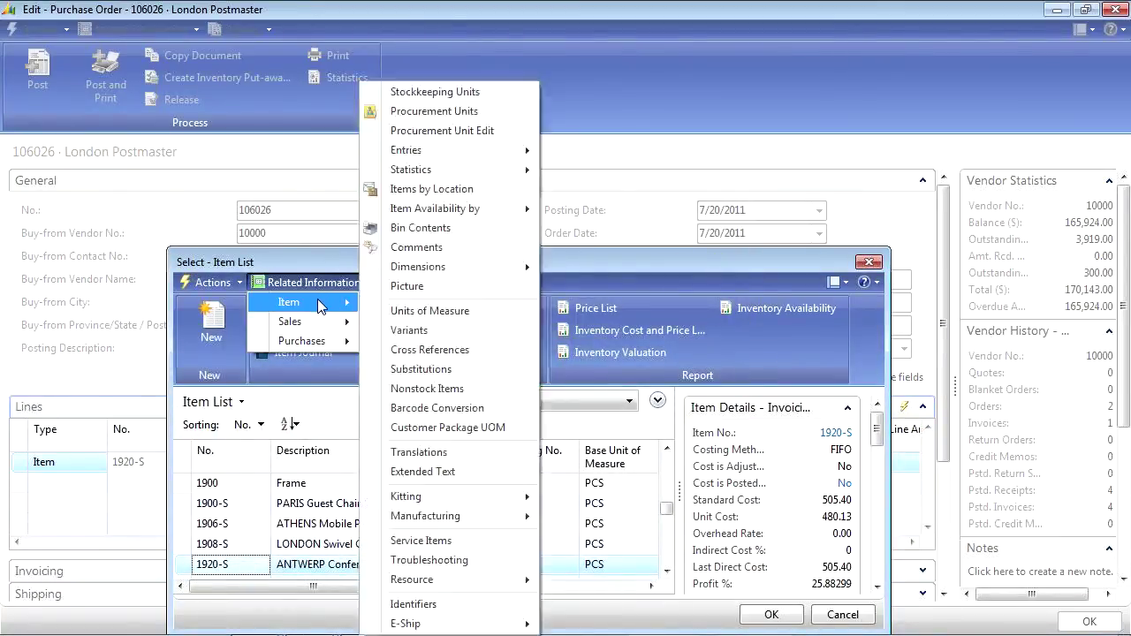
click(224, 280)
click(224, 282)
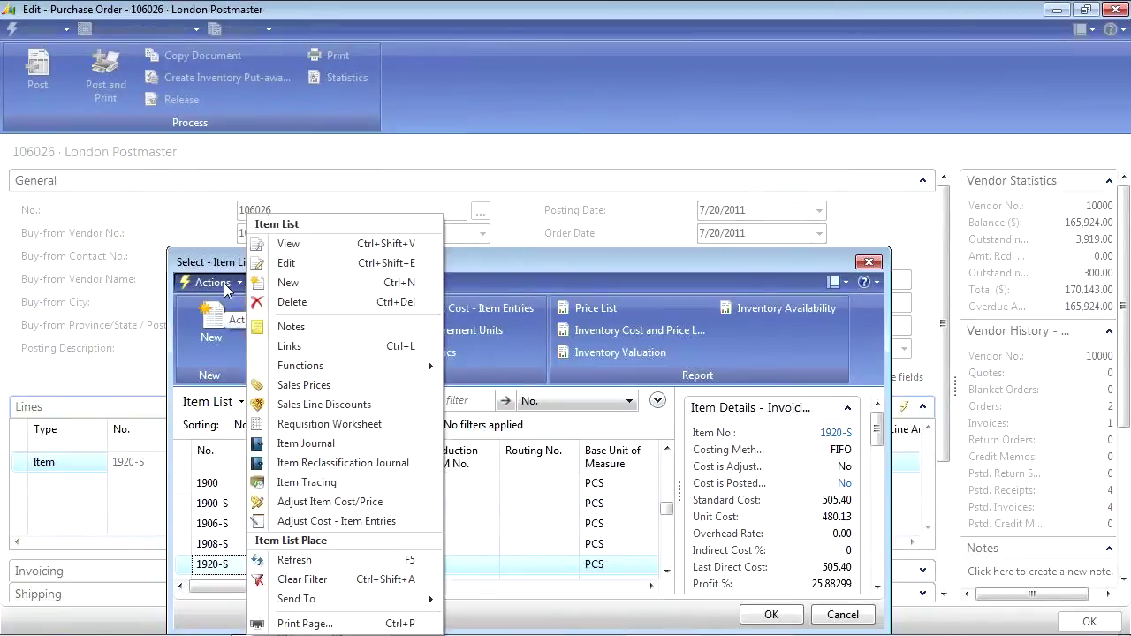
click(286, 262)
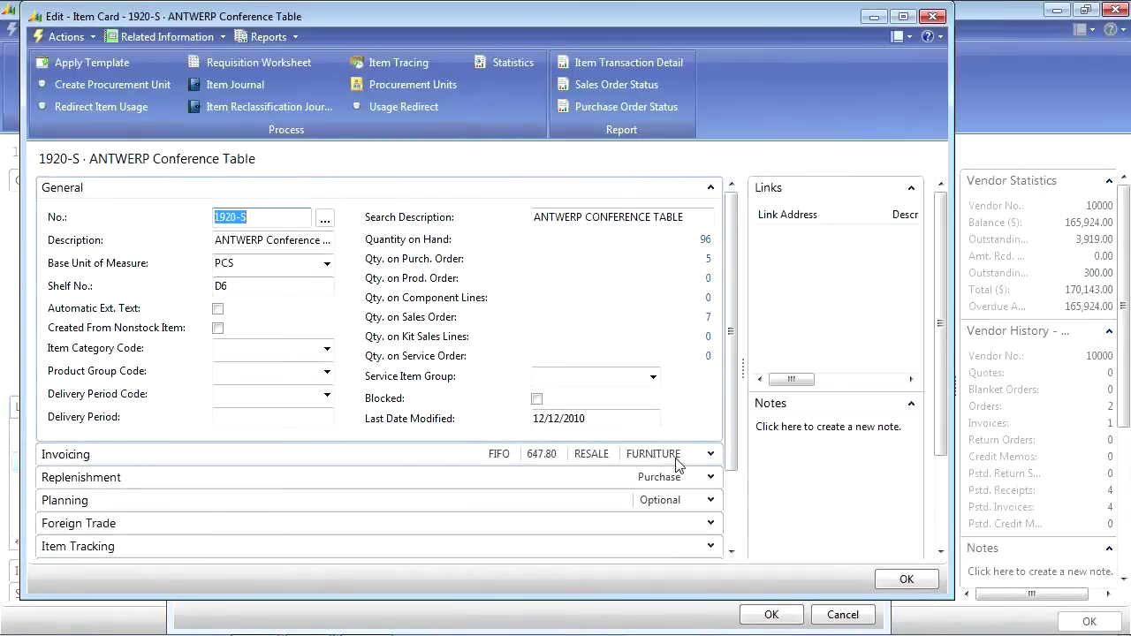
click(710, 477)
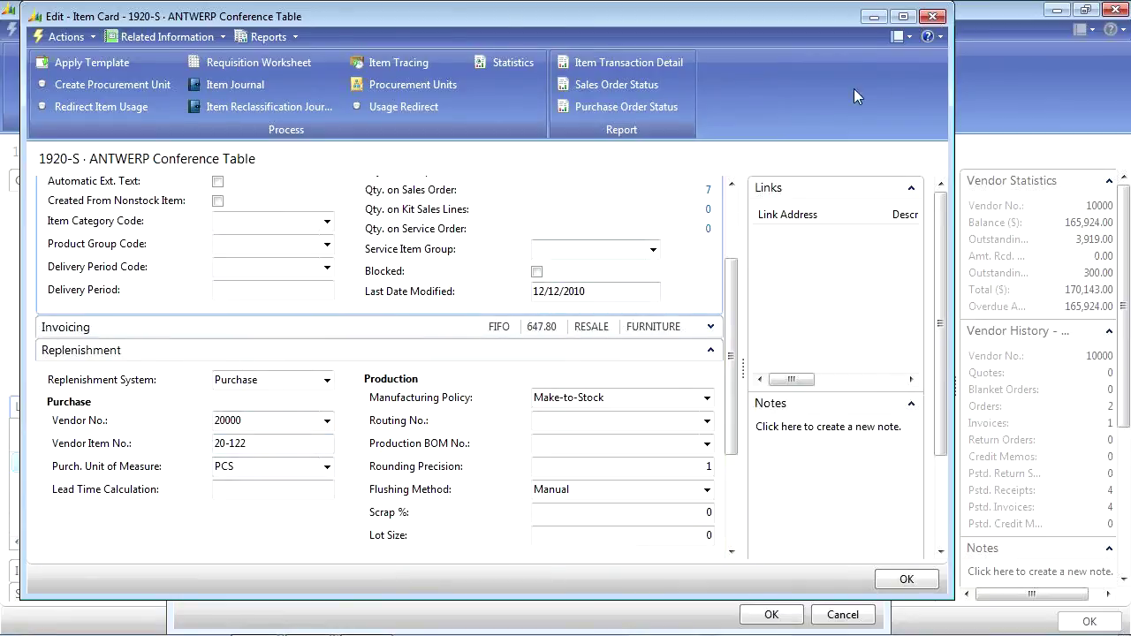
click(931, 18)
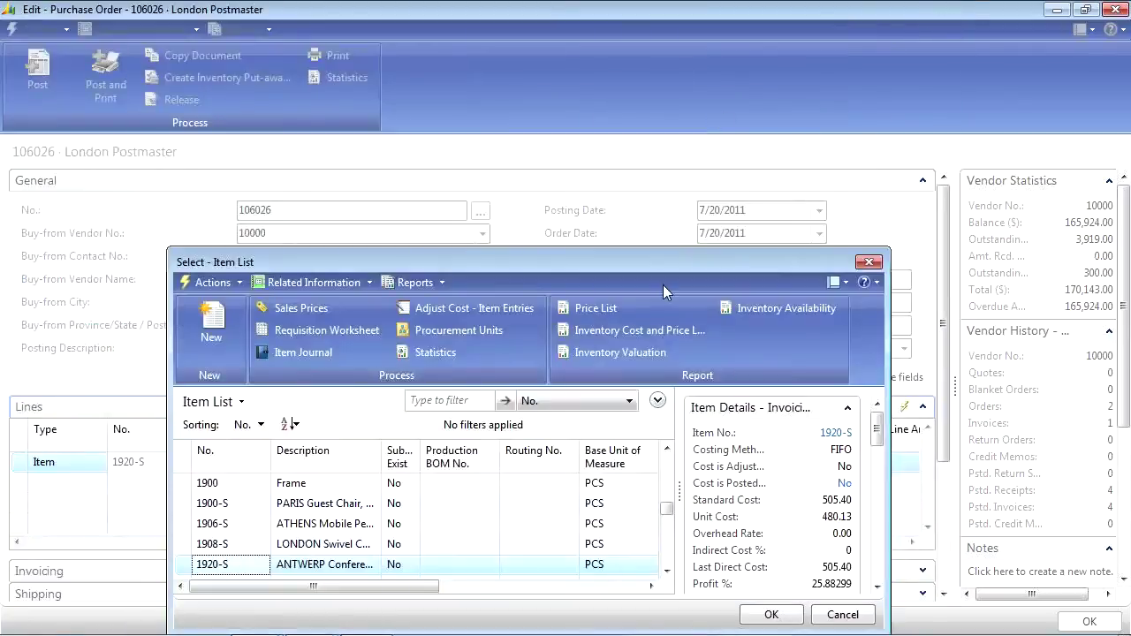
key(Return)
Step: Switch to the PowerPoint slide show to review the Purchase Order Entry topics, and return to the purchase order
key(alt+Tab)
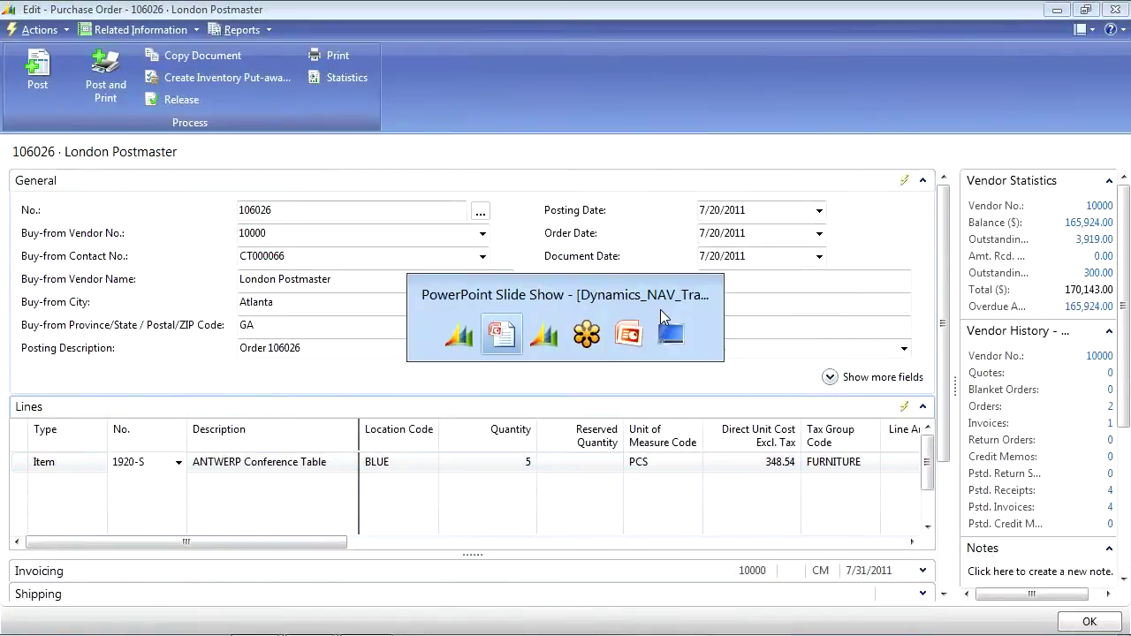
click(657, 301)
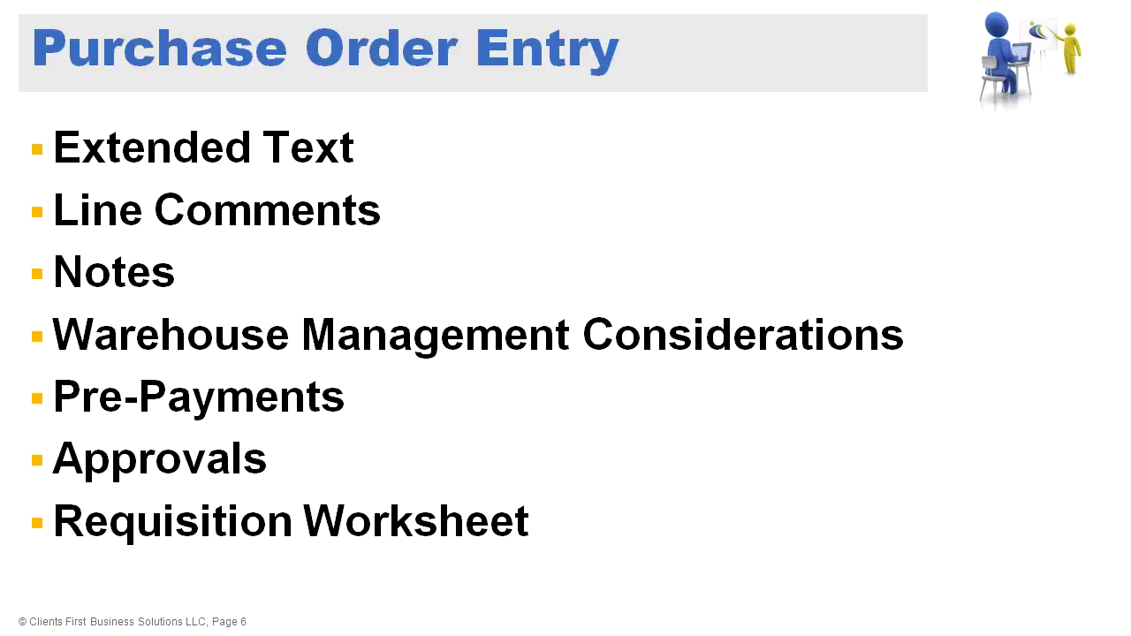
key(alt+Tab)
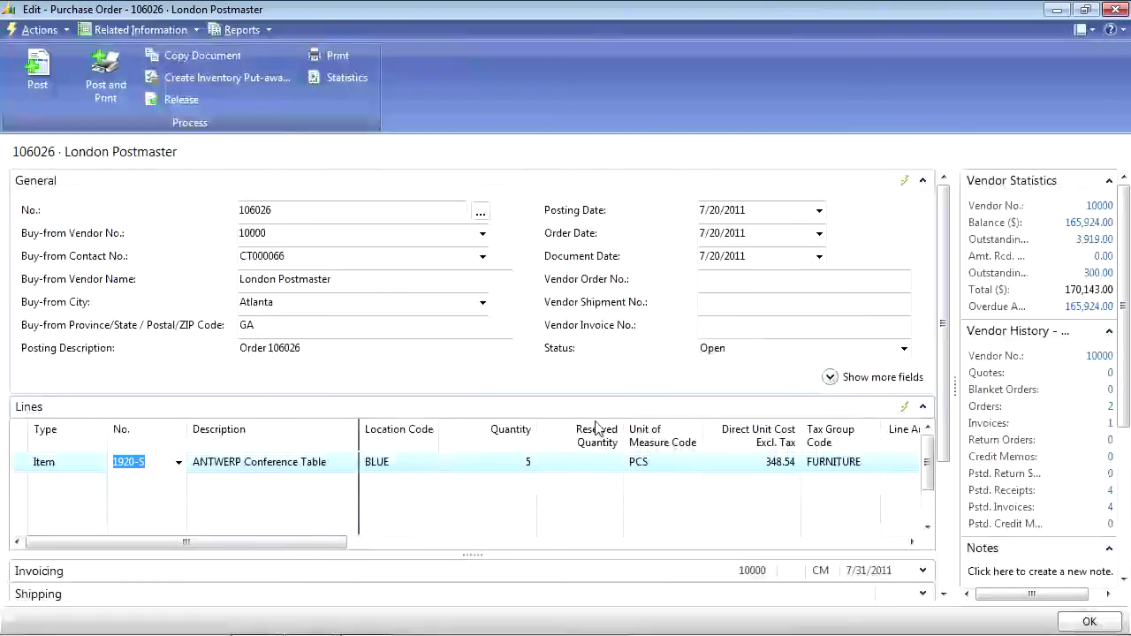
Step: Open the extended text list of item 1920-S from the order line's item list
click(178, 463)
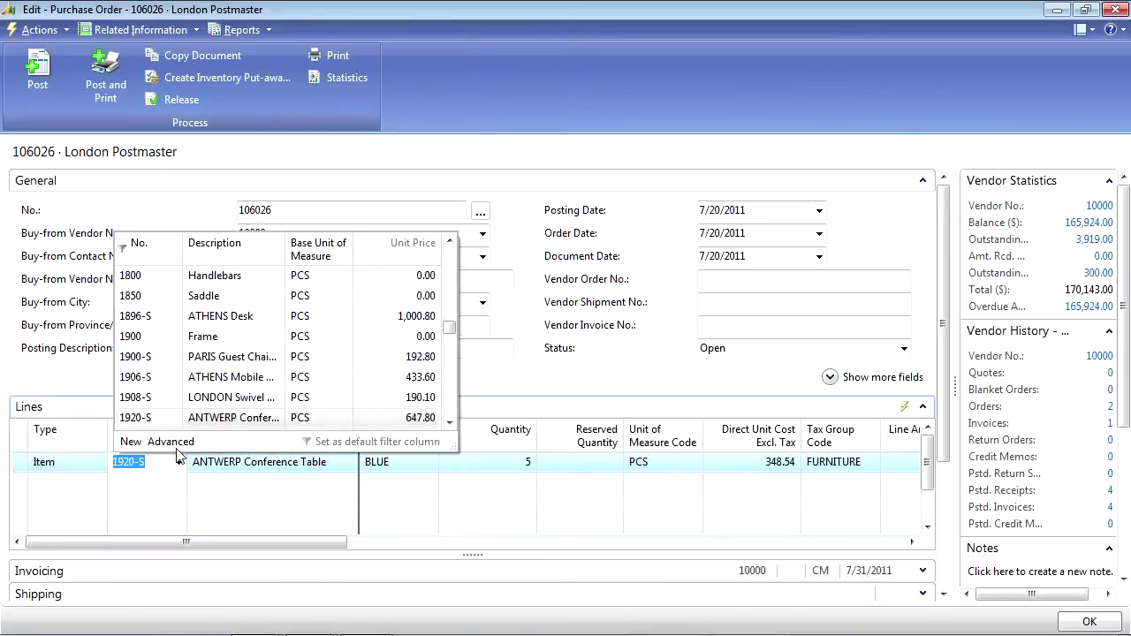
click(177, 443)
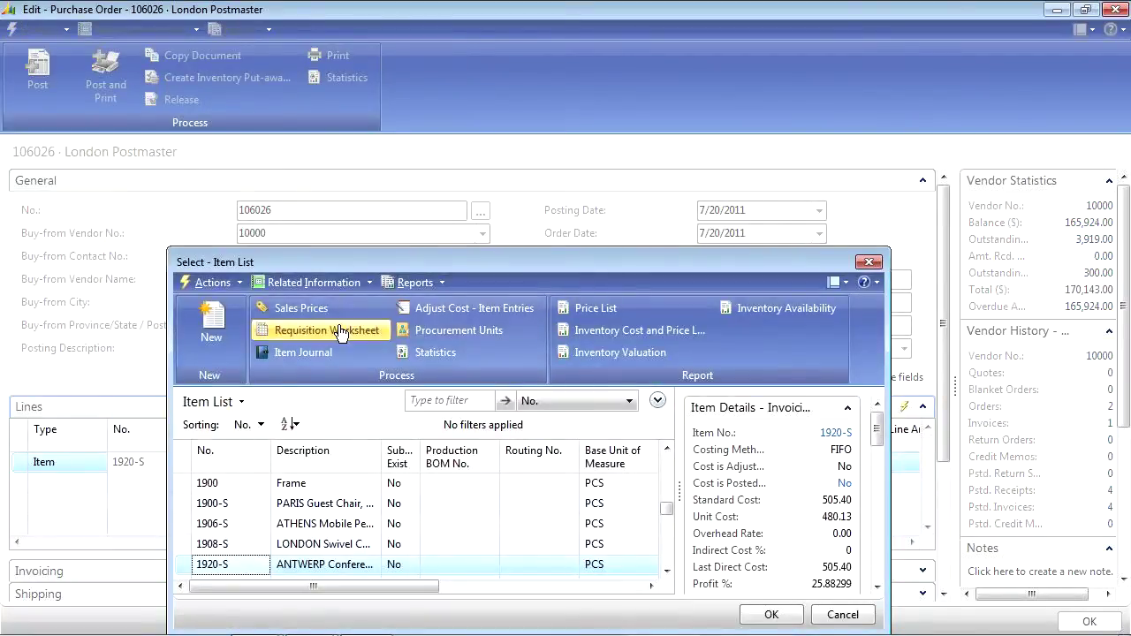
click(314, 283)
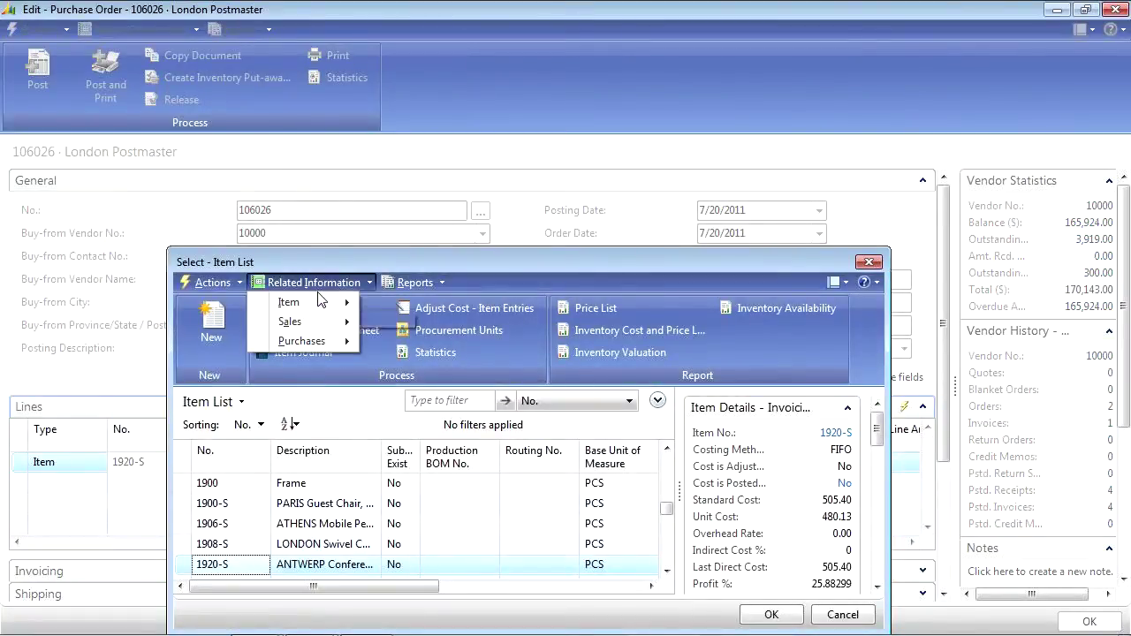
mouse_move(319, 304)
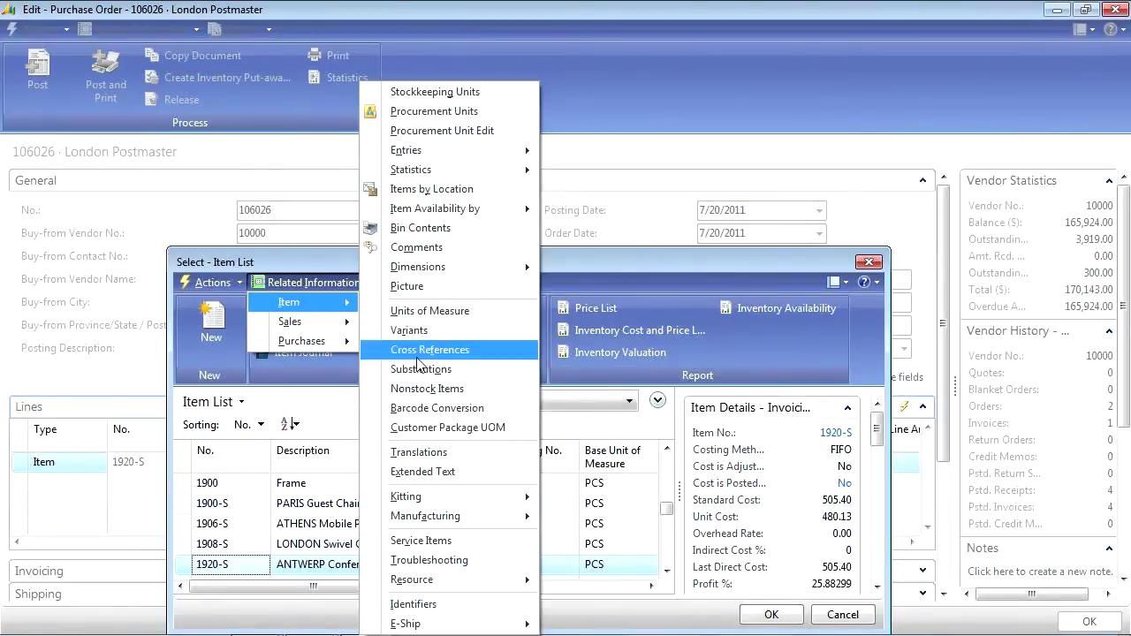
click(432, 473)
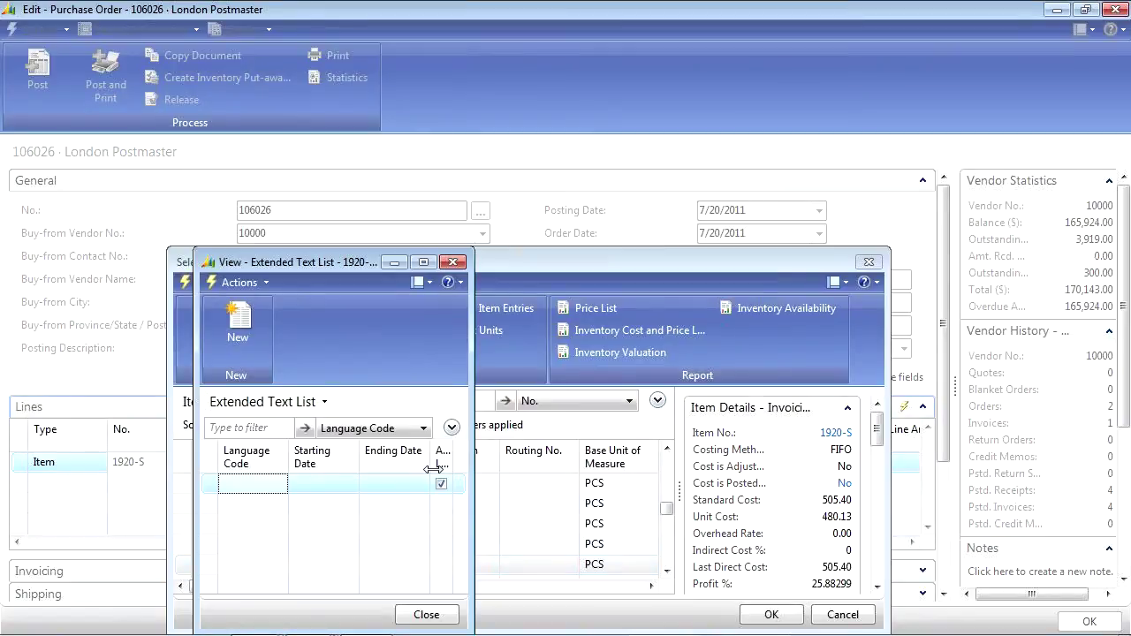
Step: Create a new extended text for item 1920-S that applies to all language codes
click(240, 340)
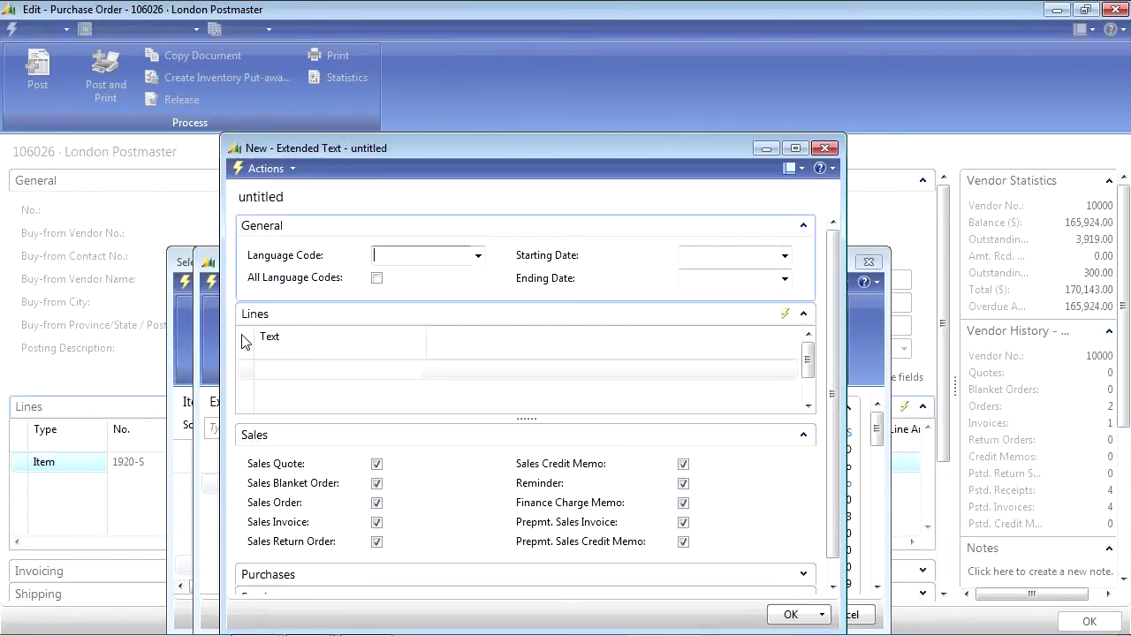
drag(496, 149, 507, 54)
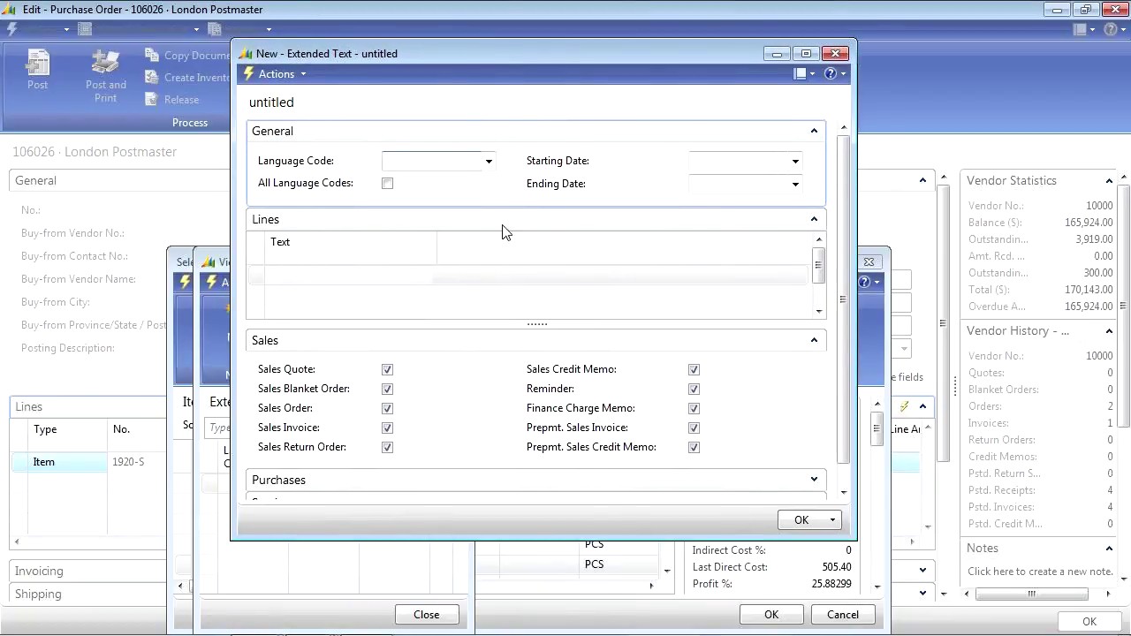
click(387, 183)
Step: Enter "This Conference table should be finished" as the first line of the extended text
click(272, 277)
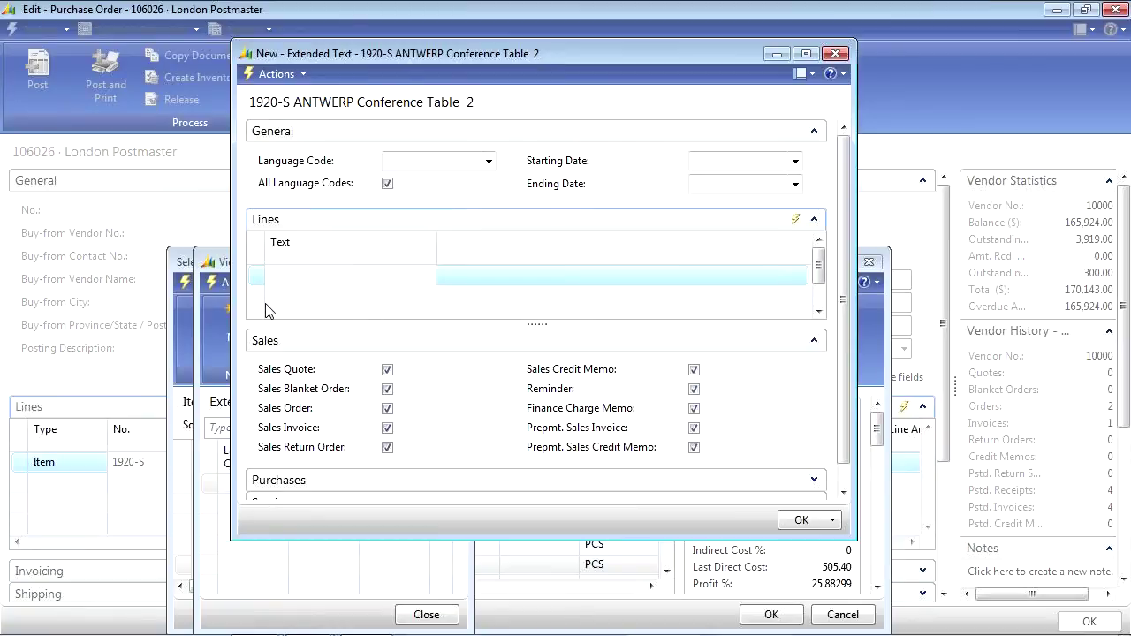
text(tHIS)
key(BackSpace)
key(BackSpace)
key(BackSpace)
key(Caps_Lock)
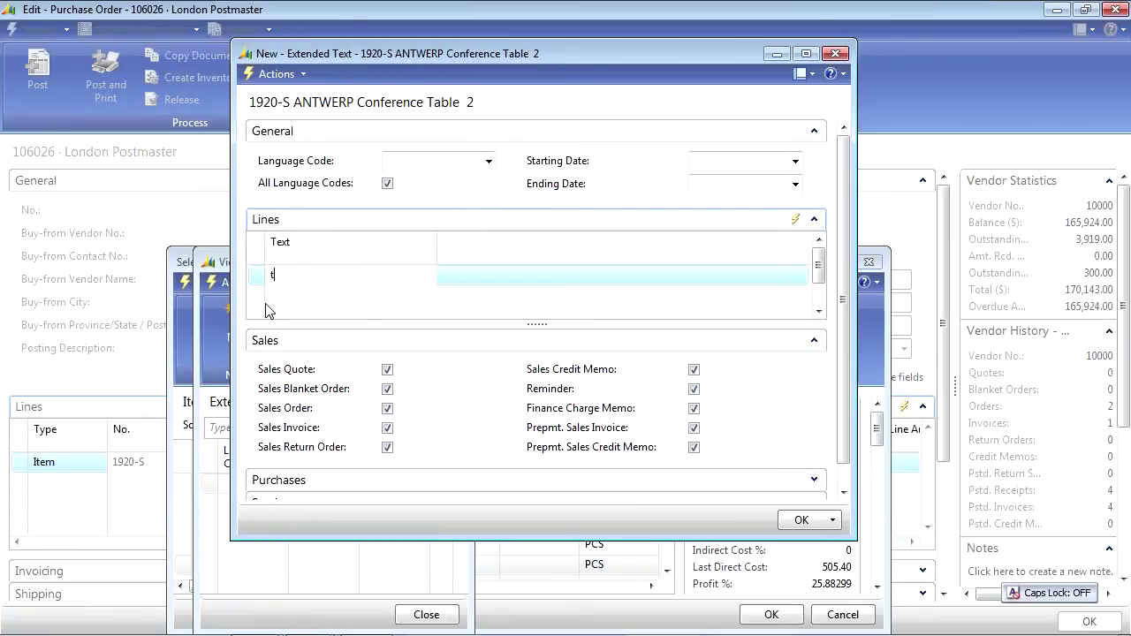
text(ANT)
key(Caps_Lock)
key(BackSpace)
key(BackSpace)
key(BackSpace)
text(This Conference table should)
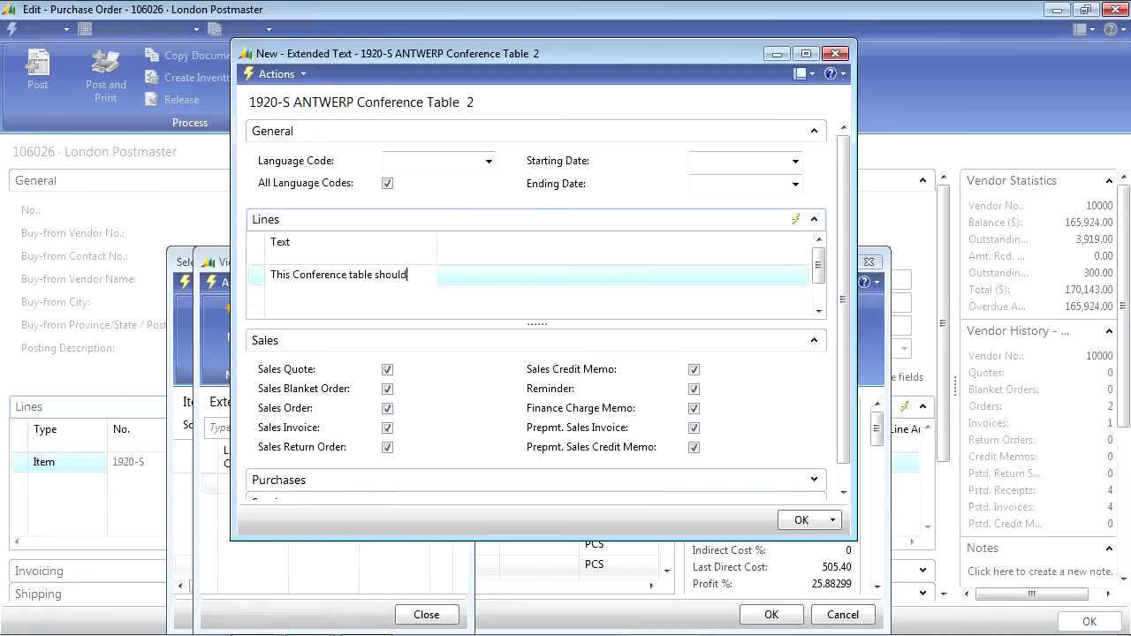
text( be finished)
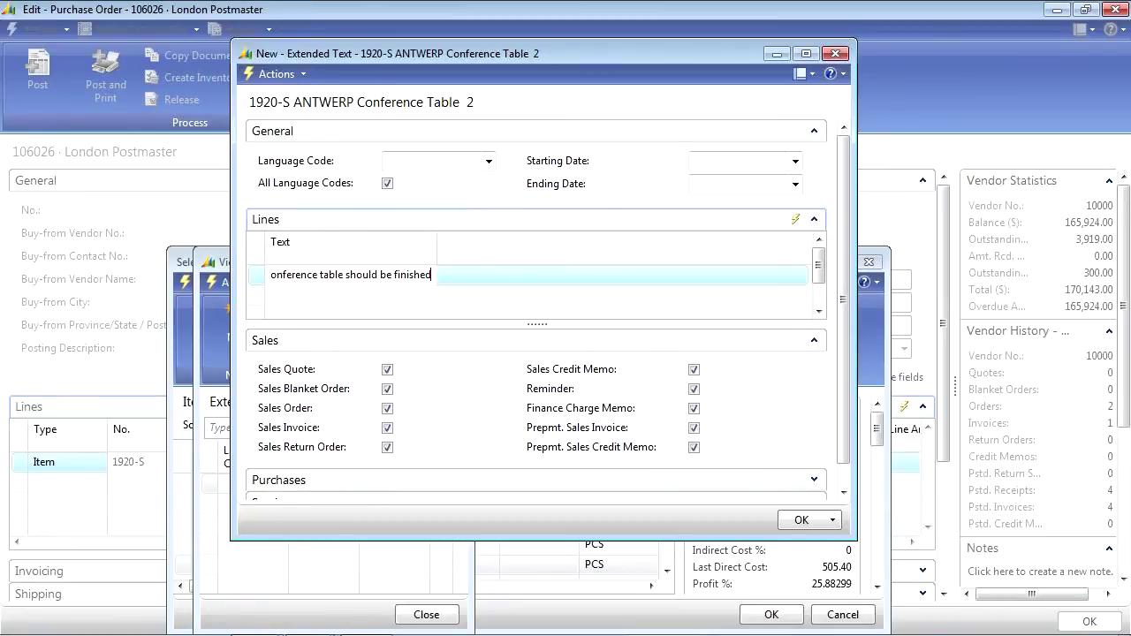
Step: Add the extended text lines "with black laquer. Please assure careful" and "packing to avoid finish issues."
click(266, 303)
text(with black laquer.  Please assure)
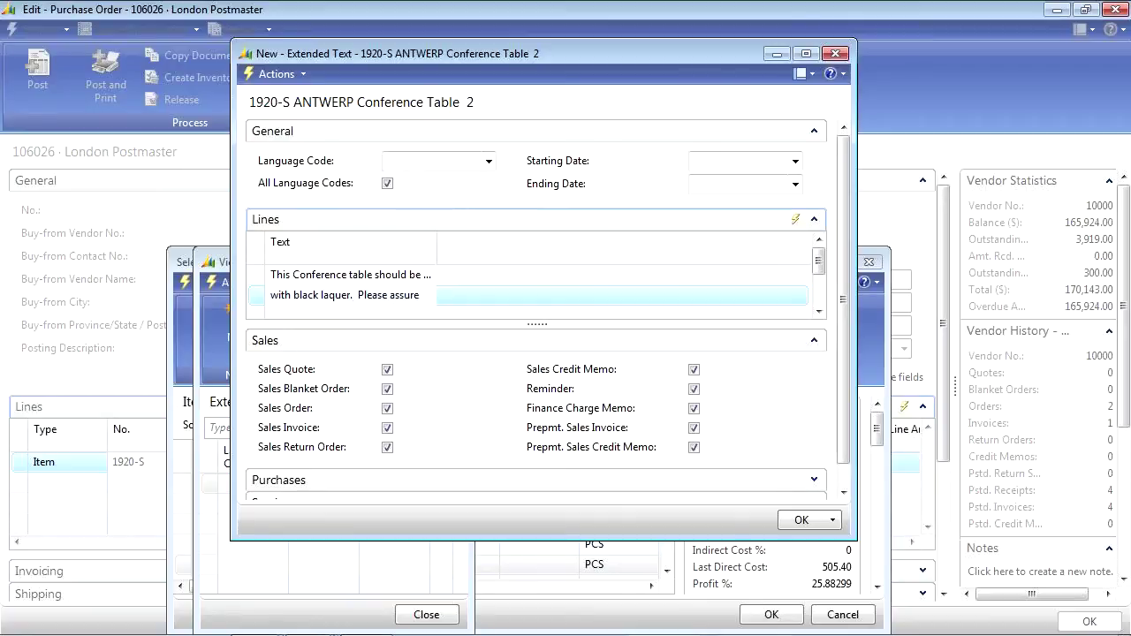
text(care)
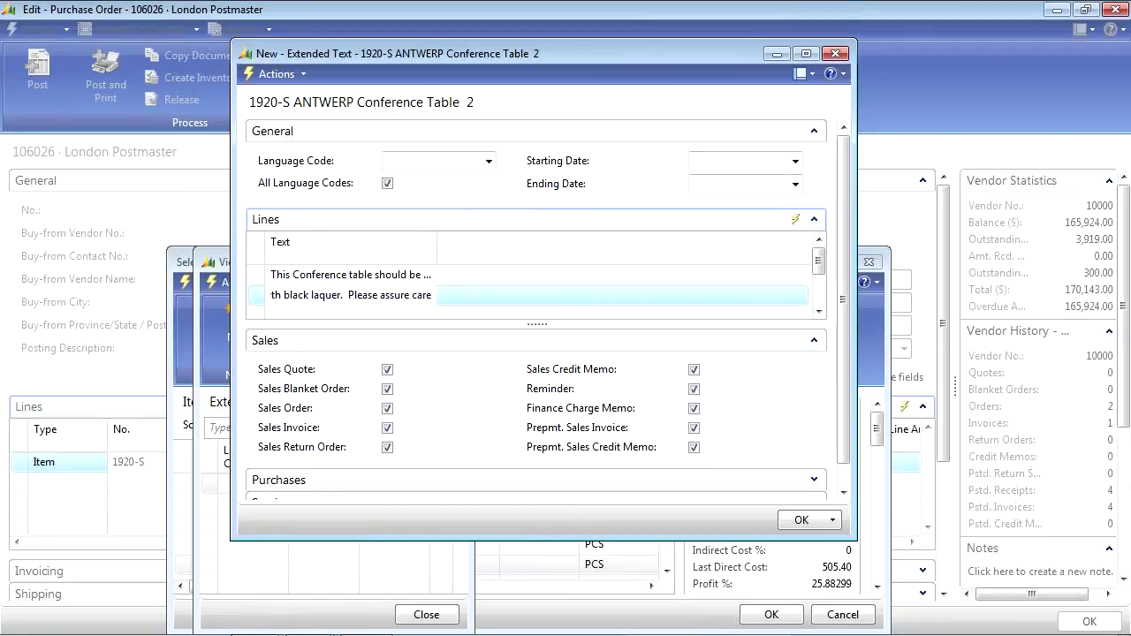
text(fully)
key(Return)
text(ba)
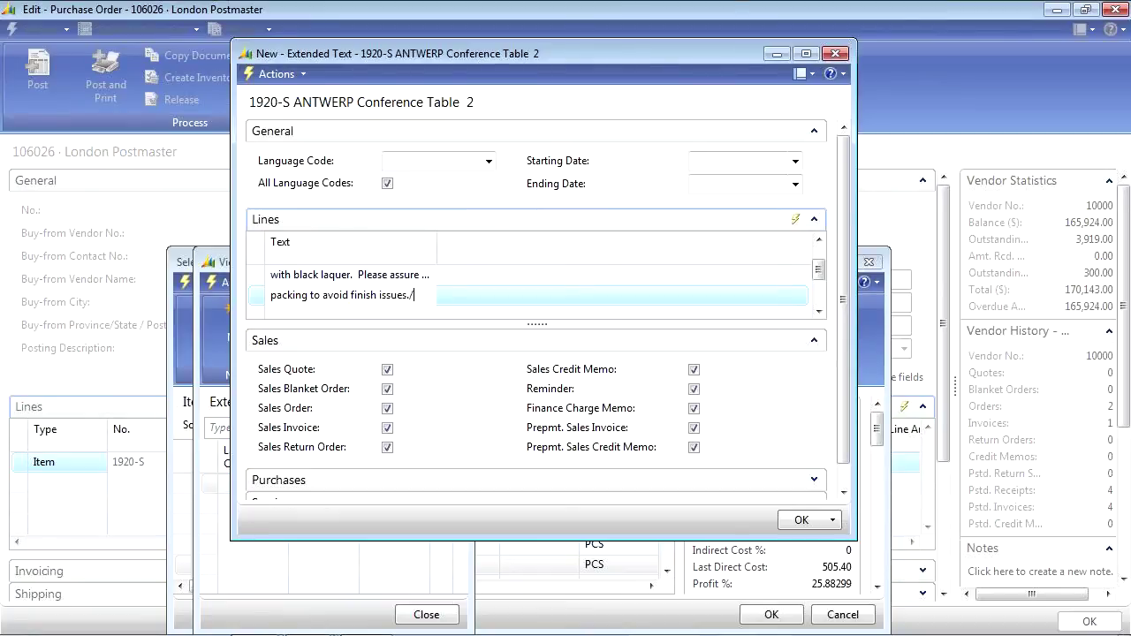
scroll(269, 311, down, 1)
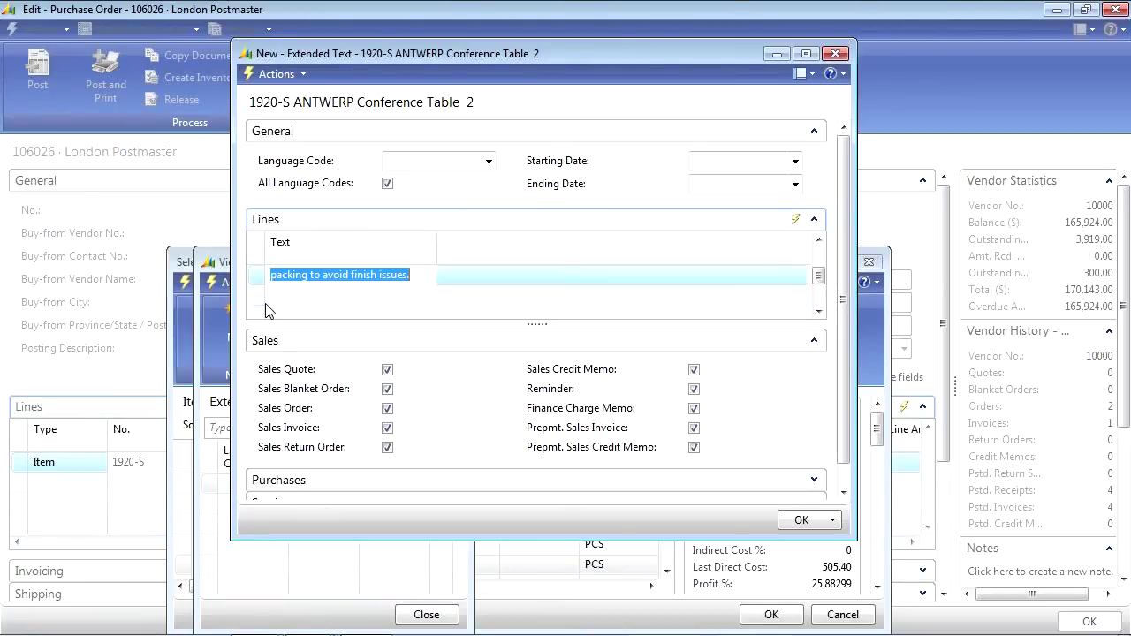
scroll(269, 311, up, 2)
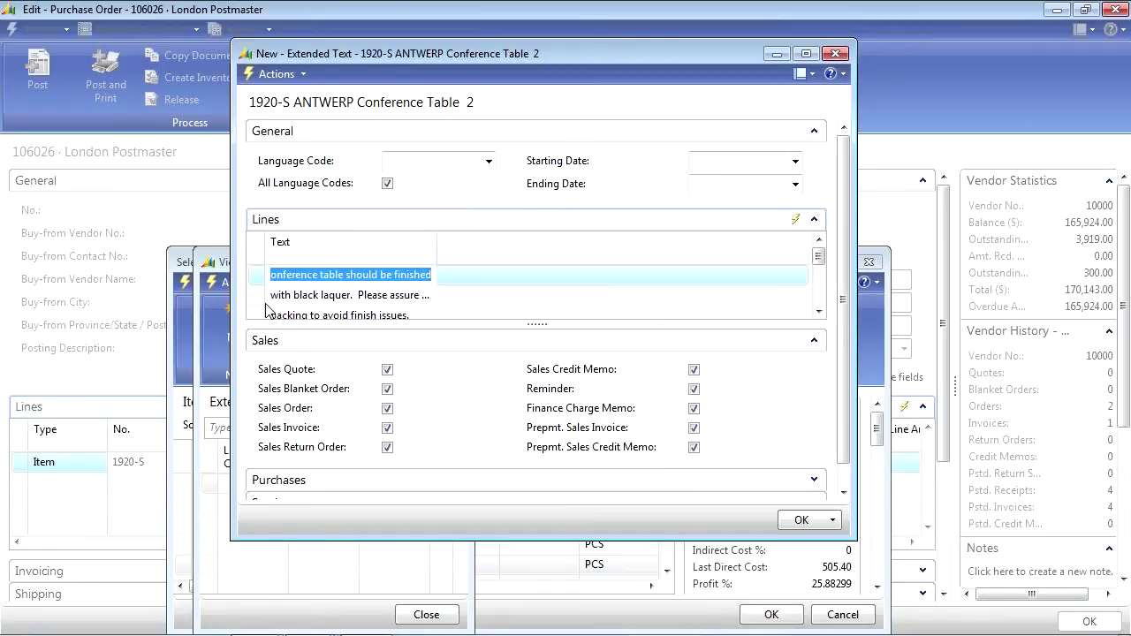
Step: Exclude the extended text from all sales document types, from Sales Quote through Prepmt. Sales Credit Memo
click(389, 370)
click(389, 369)
click(387, 388)
click(387, 408)
click(387, 428)
click(387, 447)
click(694, 370)
click(694, 389)
click(693, 408)
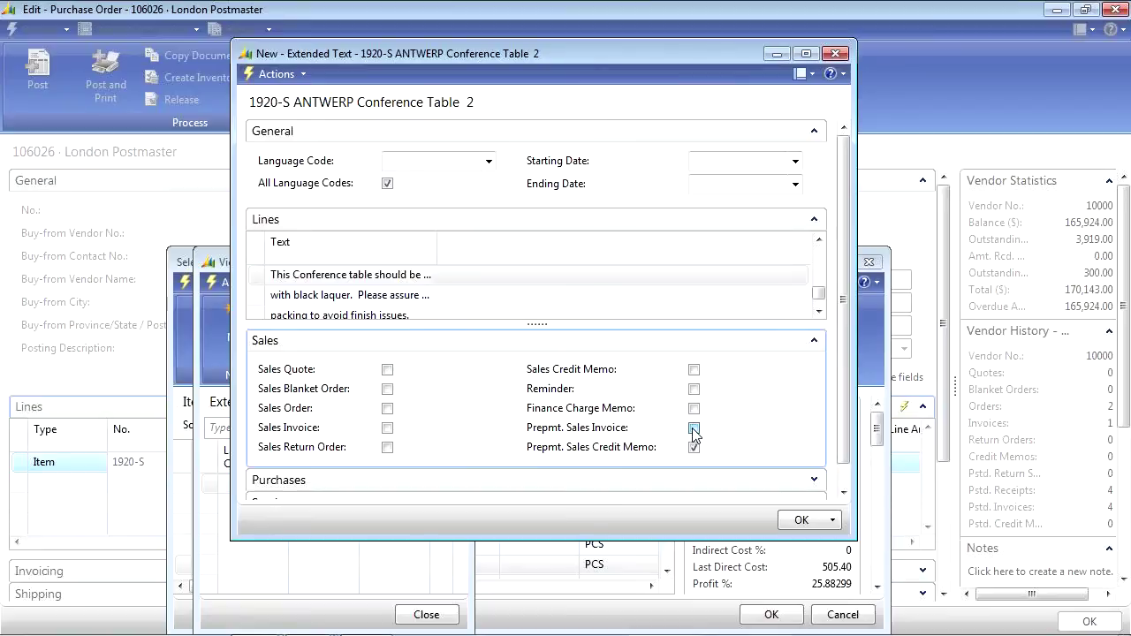
click(693, 447)
click(693, 428)
Step: Review the extended text's purchase document settings, then save it and return to the purchase order
click(813, 341)
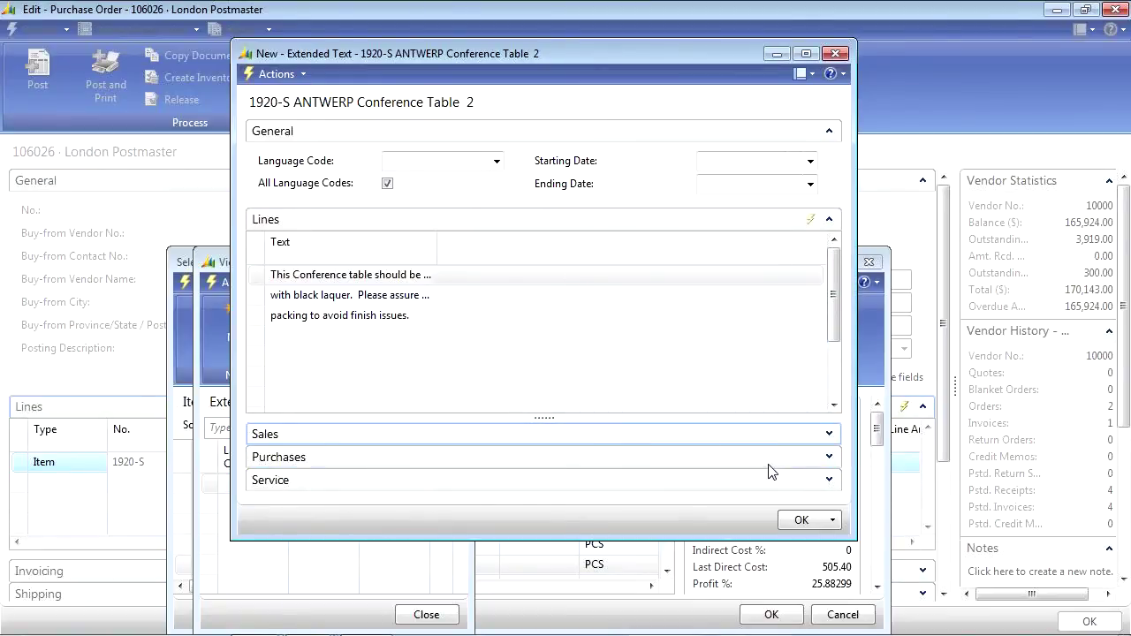
click(829, 458)
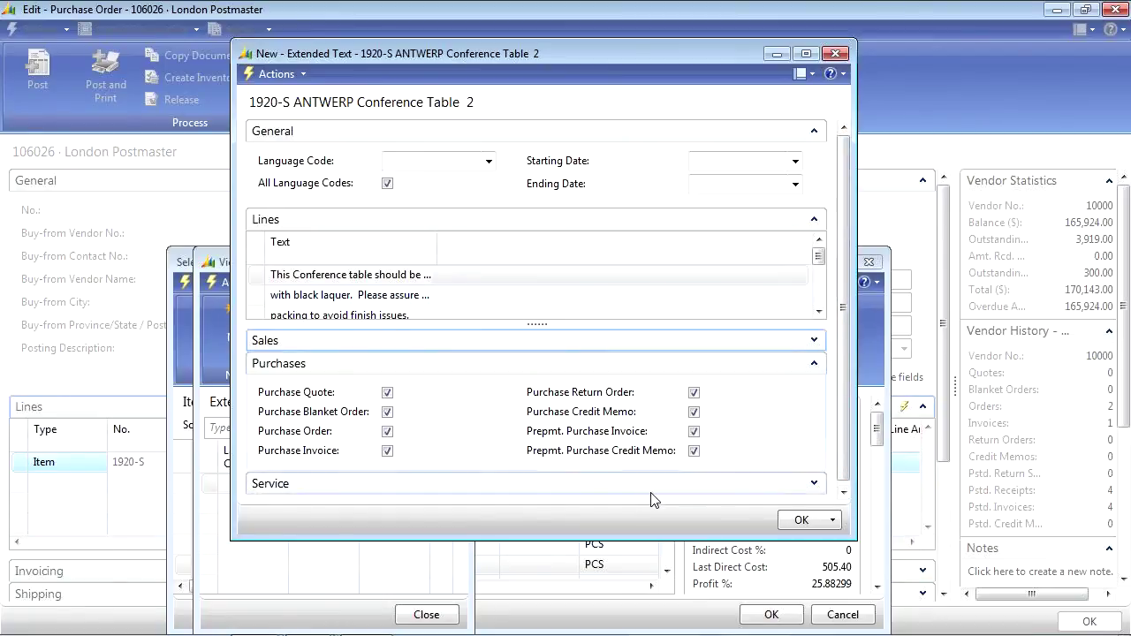
click(798, 525)
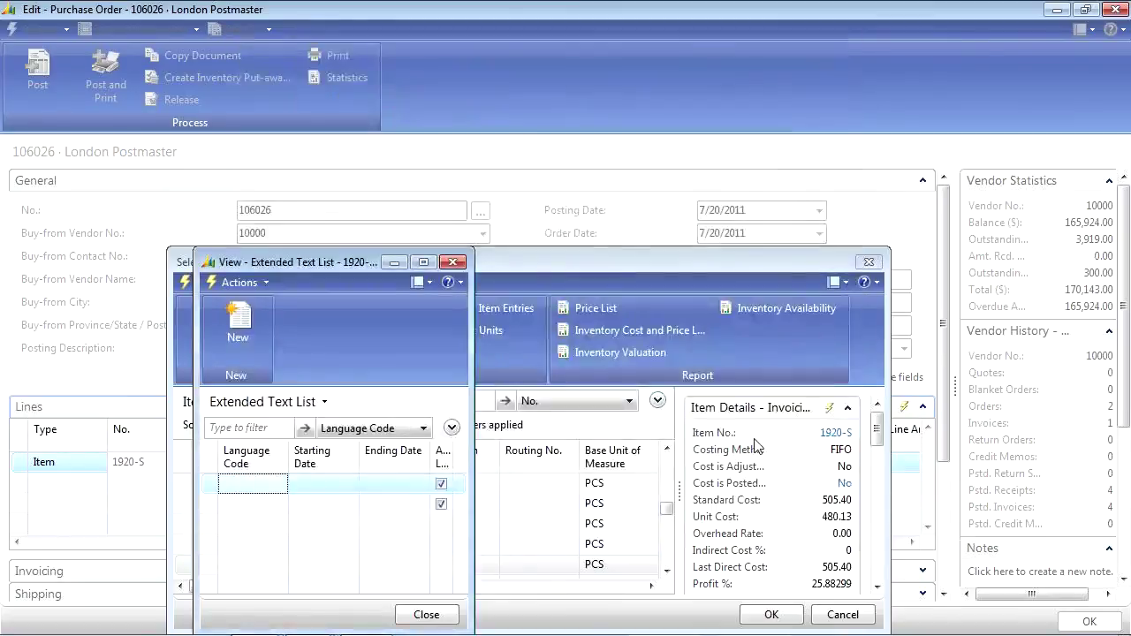
click(454, 261)
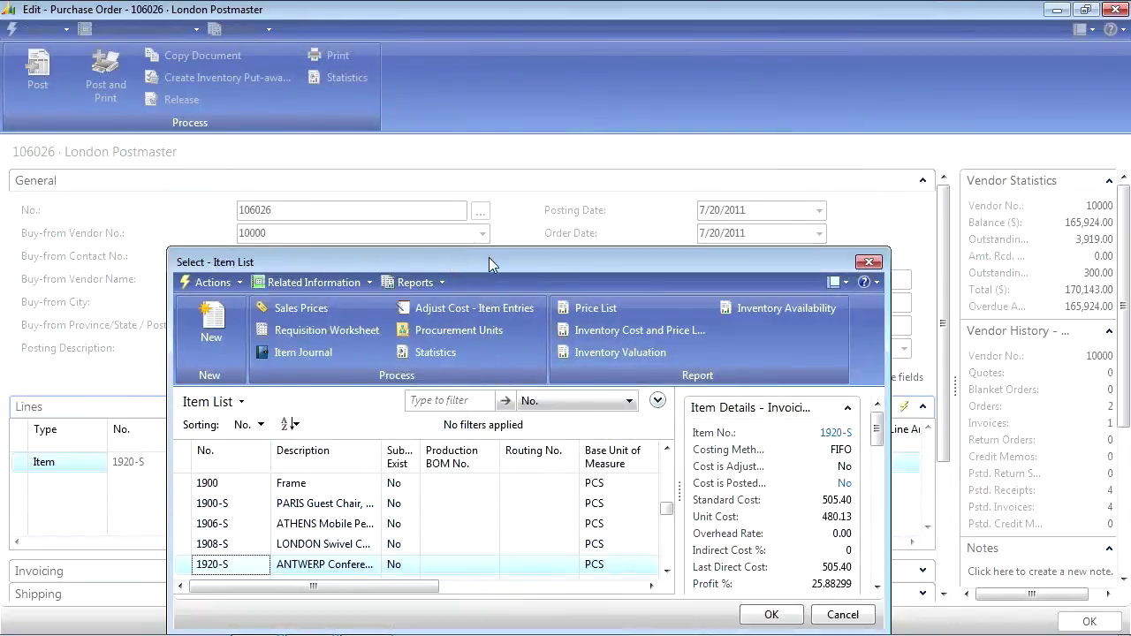
click(868, 262)
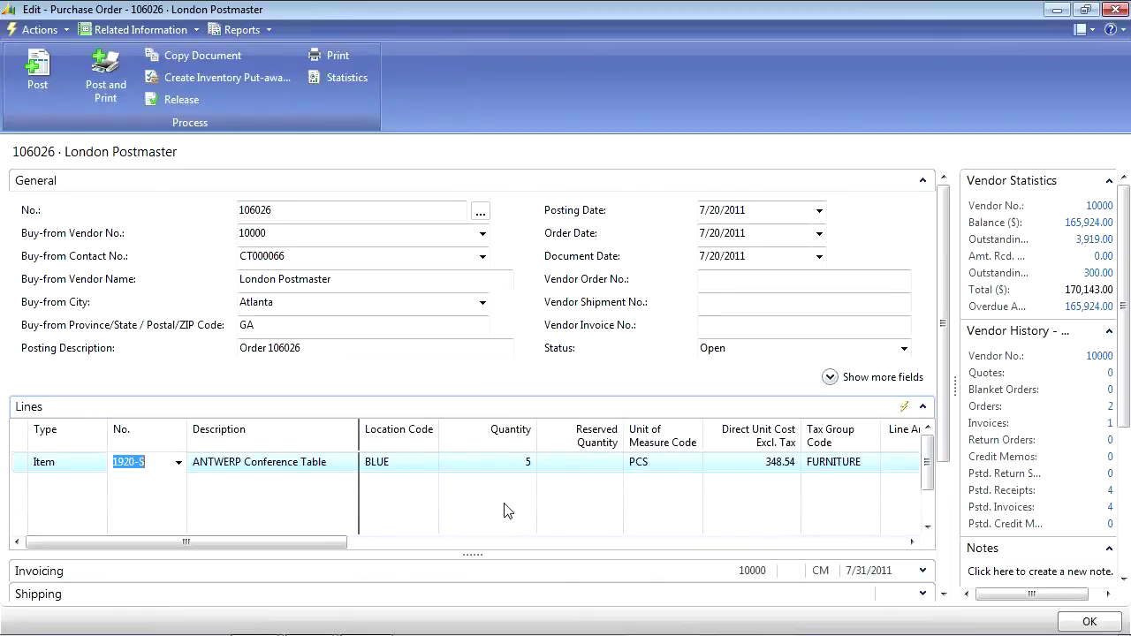
Step: Delete the 1920-S item line from purchase order 106026
right_click(35, 470)
click(80, 472)
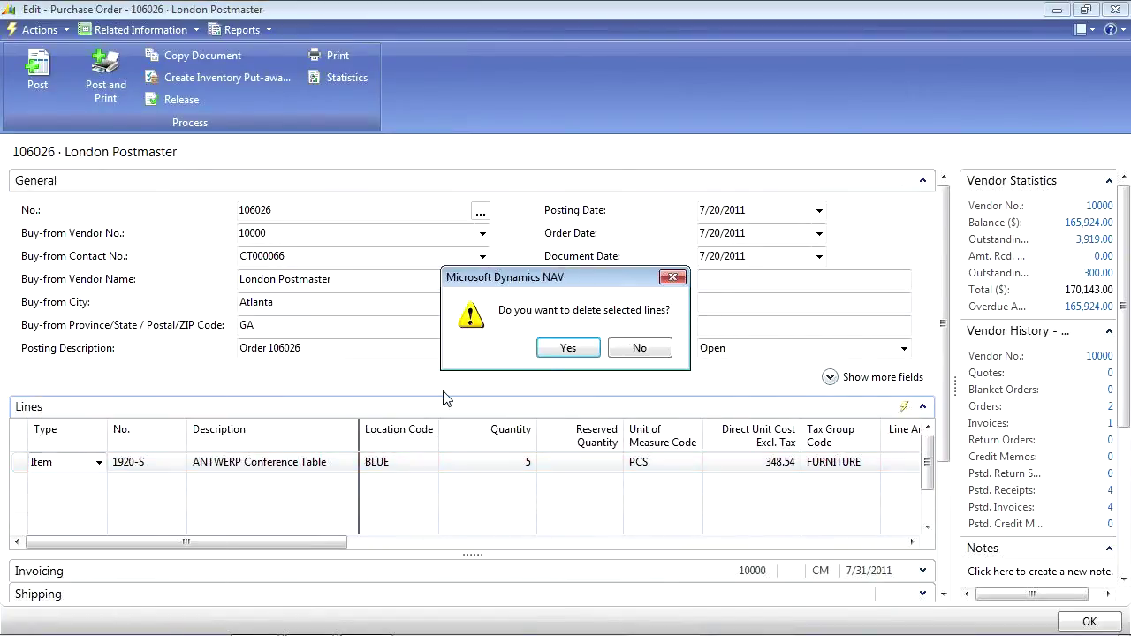
click(566, 348)
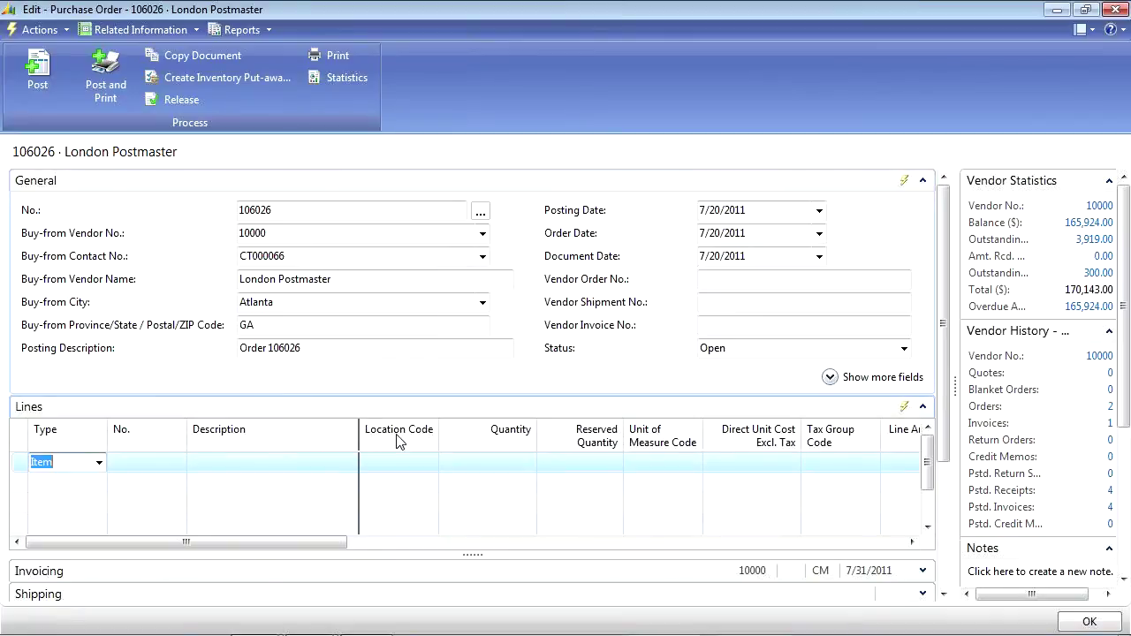
Step: Enter item 1920-S on the empty purchase order line
click(145, 463)
text(1920-)
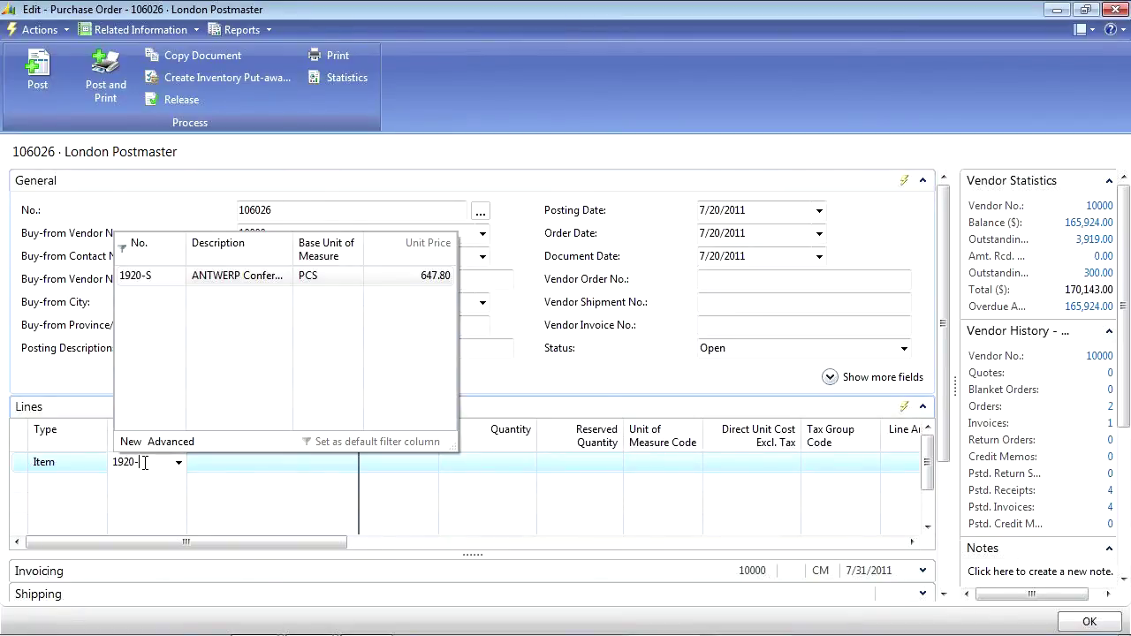
click(255, 275)
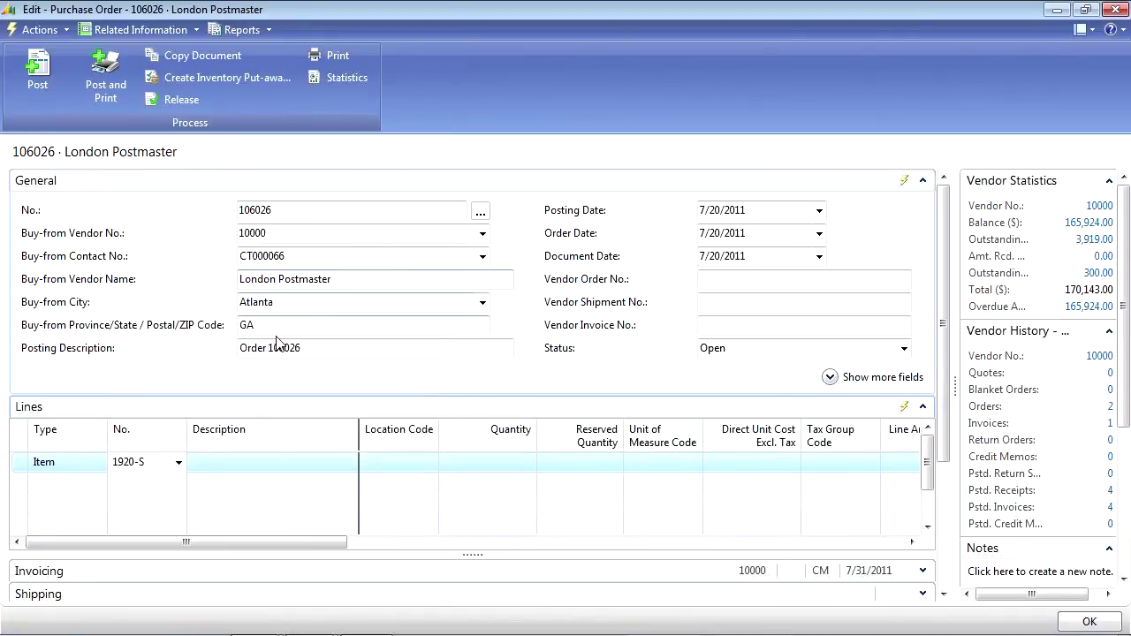
key(Tab)
key(Down)
key(Up)
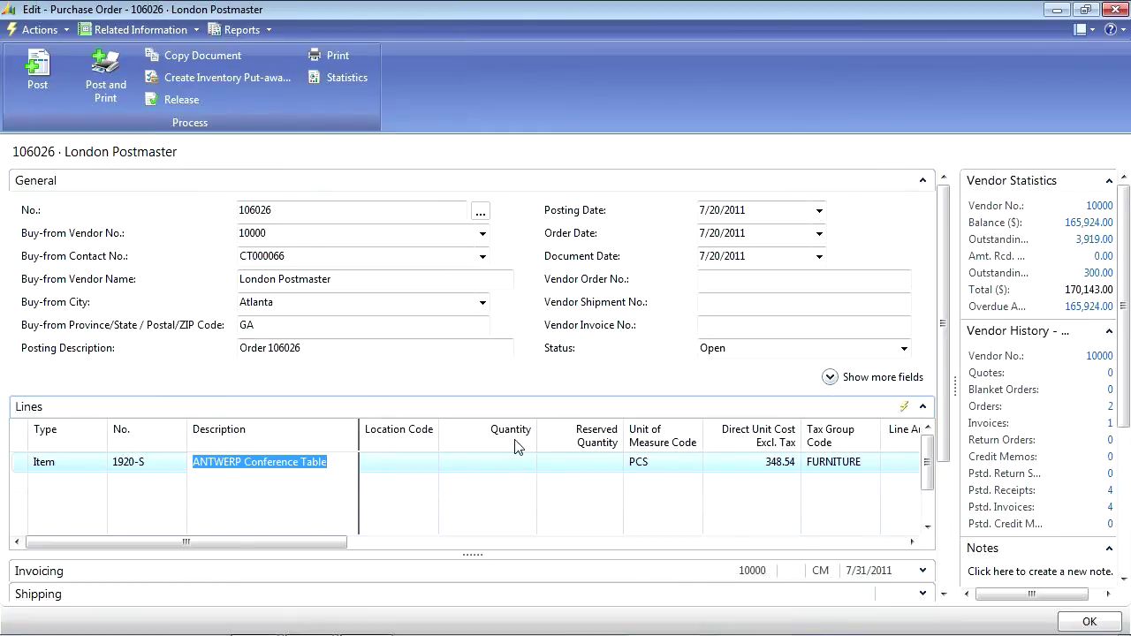
Step: Insert the extended text beneath the 1920-S order line and widen the Description column to read it
click(904, 408)
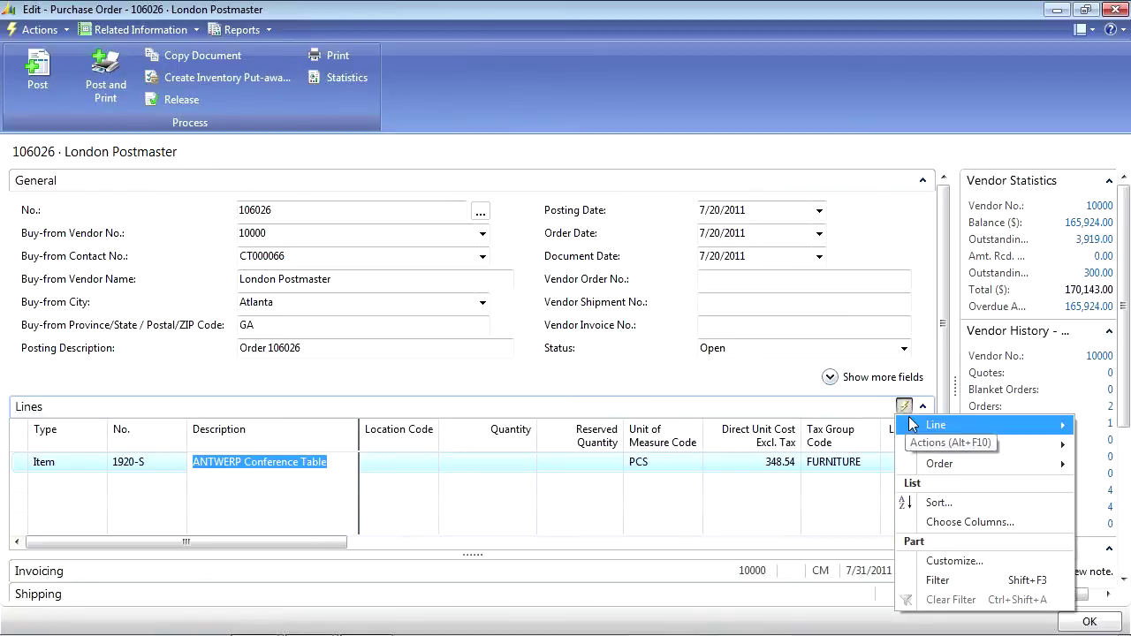
mouse_move(914, 433)
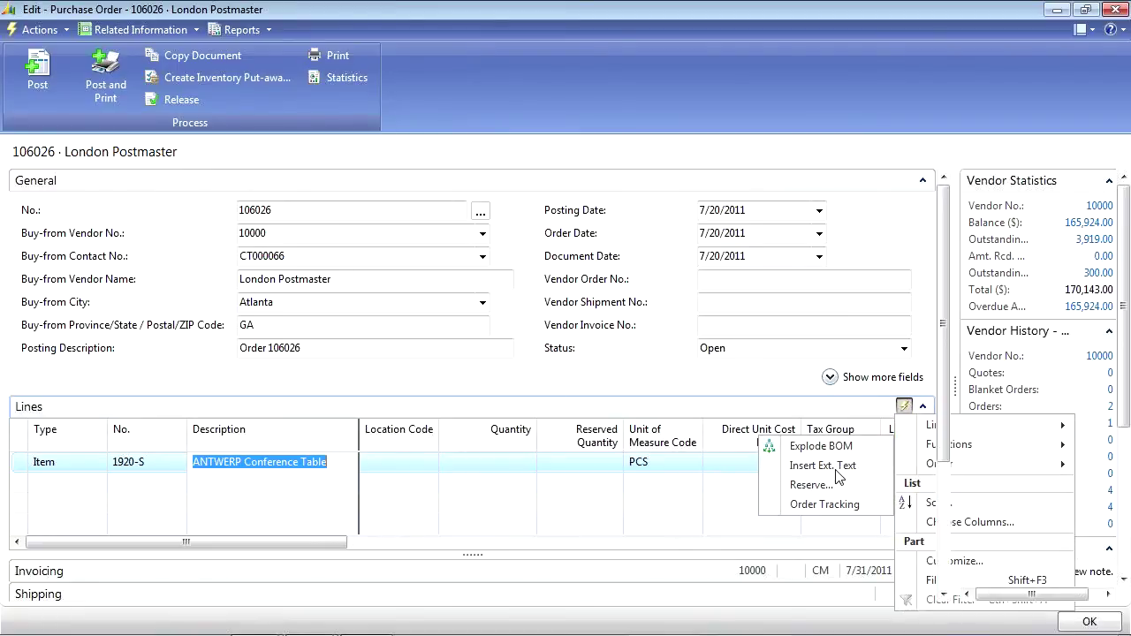
click(835, 468)
drag(357, 436, 482, 436)
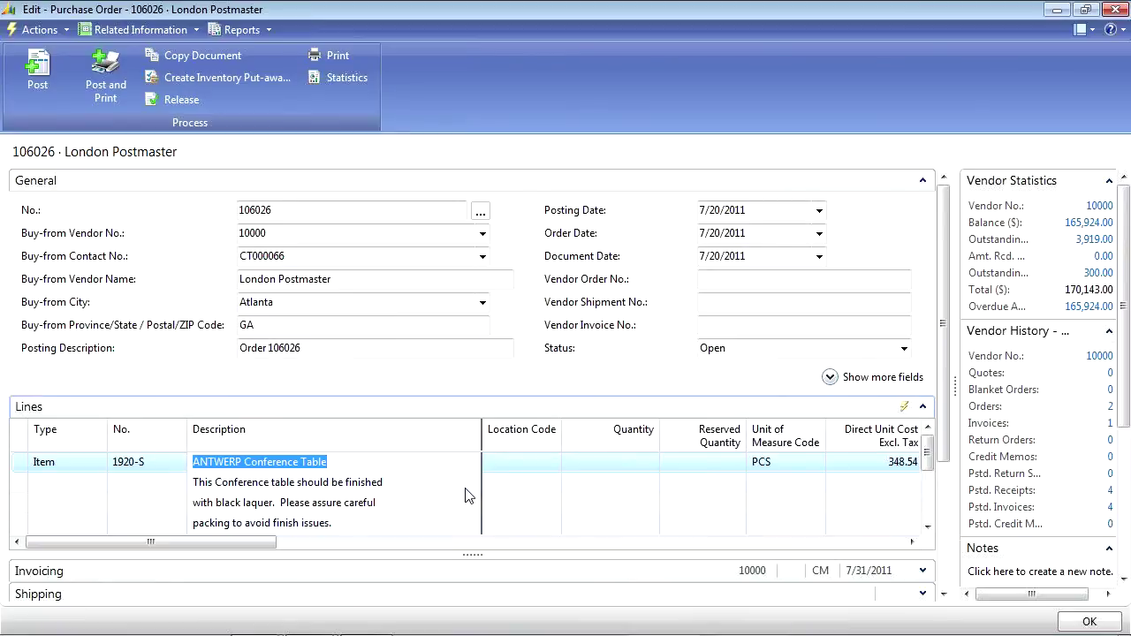
click(386, 503)
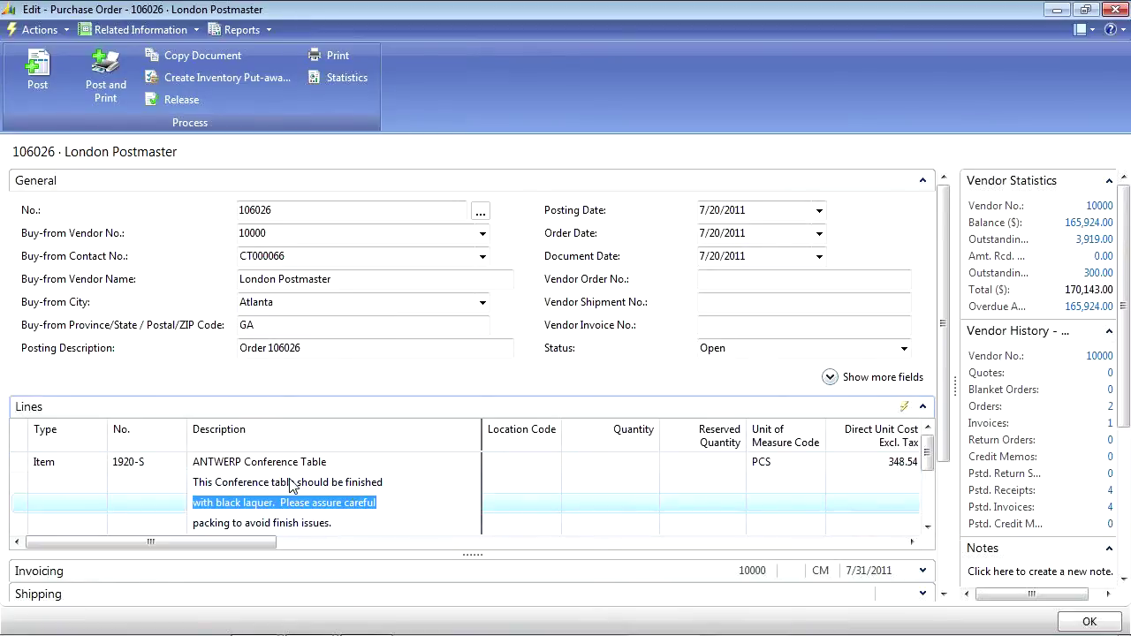
Step: Delete the 1920-S order line together with its extended text lines
right_click(28, 470)
click(91, 541)
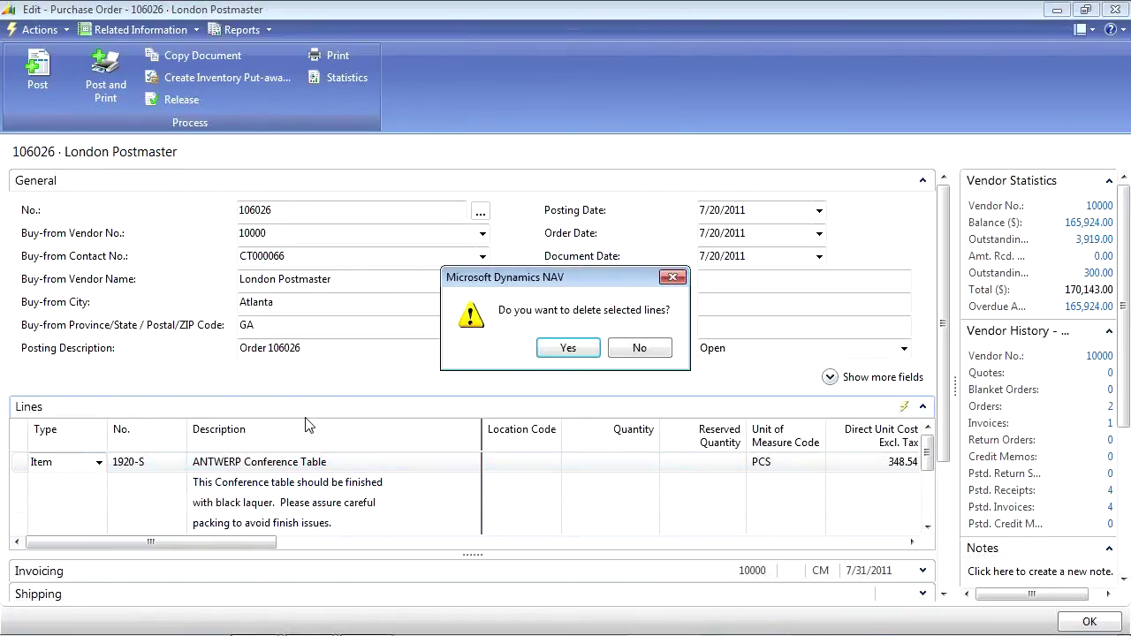
click(568, 348)
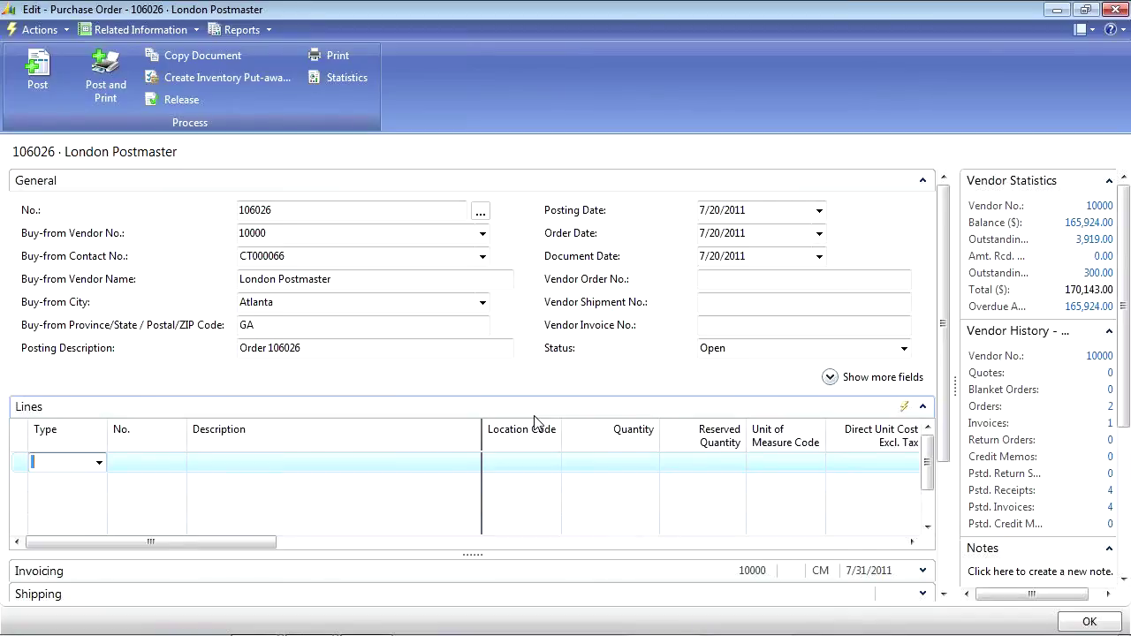
Step: Start a new order line of type Item and open the full item list from its number field
text(i)
click(160, 462)
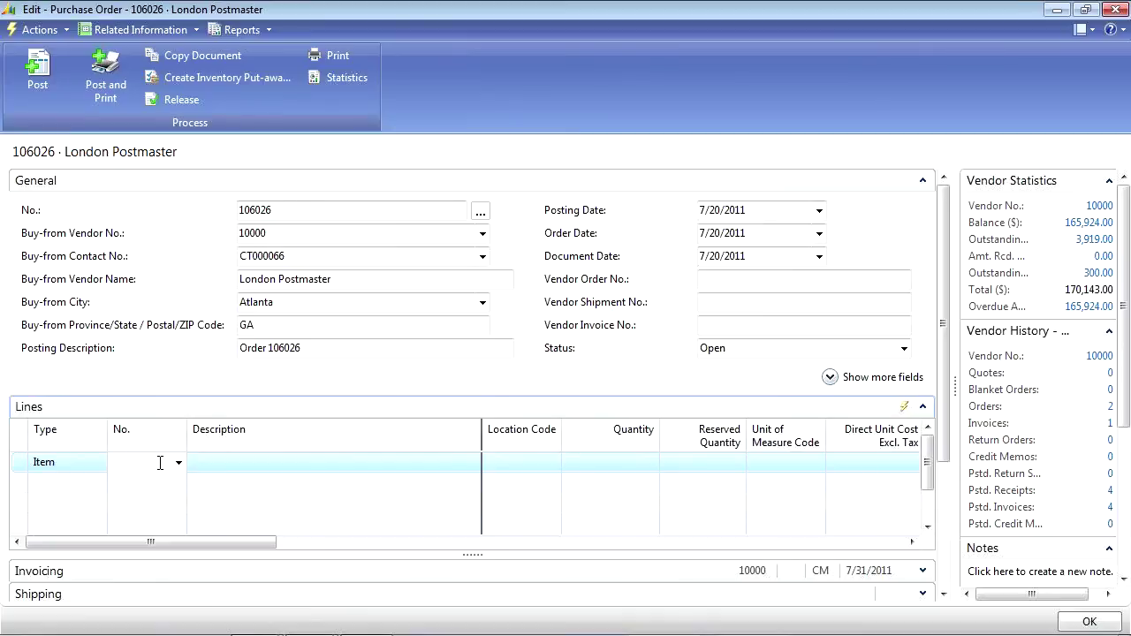
click(179, 462)
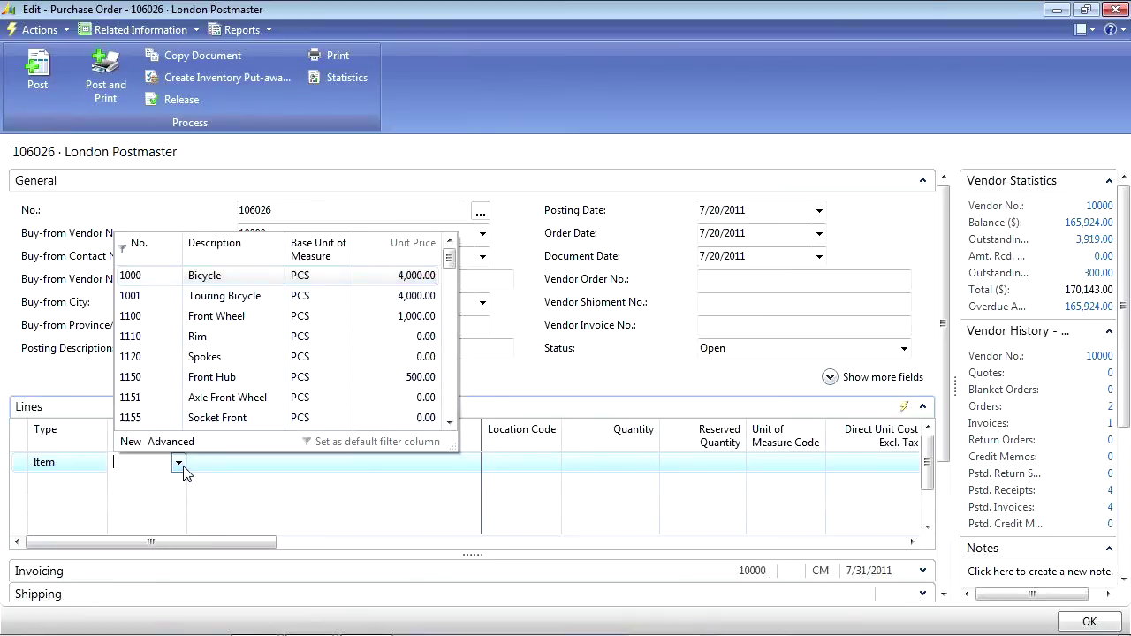
click(175, 456)
text(192)
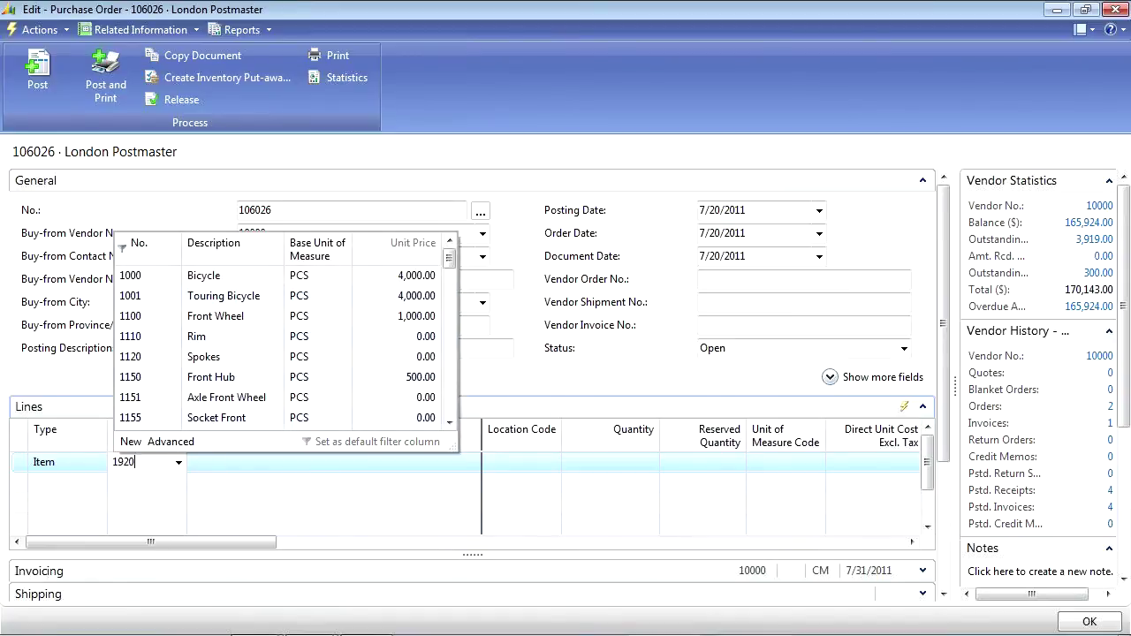
text(0)
click(170, 442)
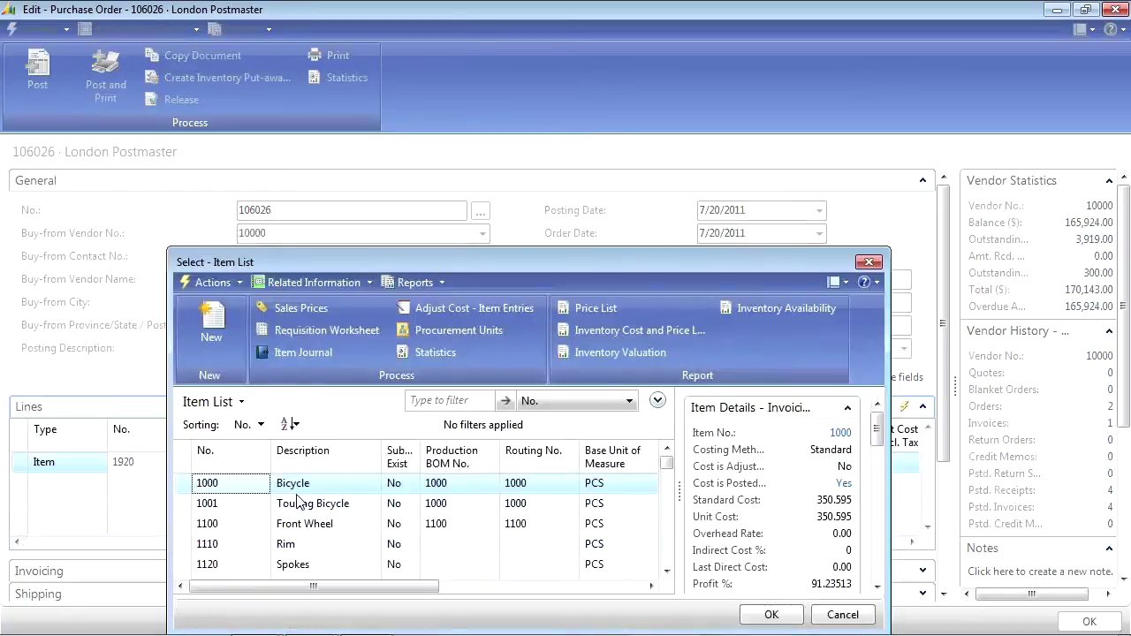
Step: Filter the item list by number 1920-S and open that item's card for editing
click(449, 400)
text(1920-s)
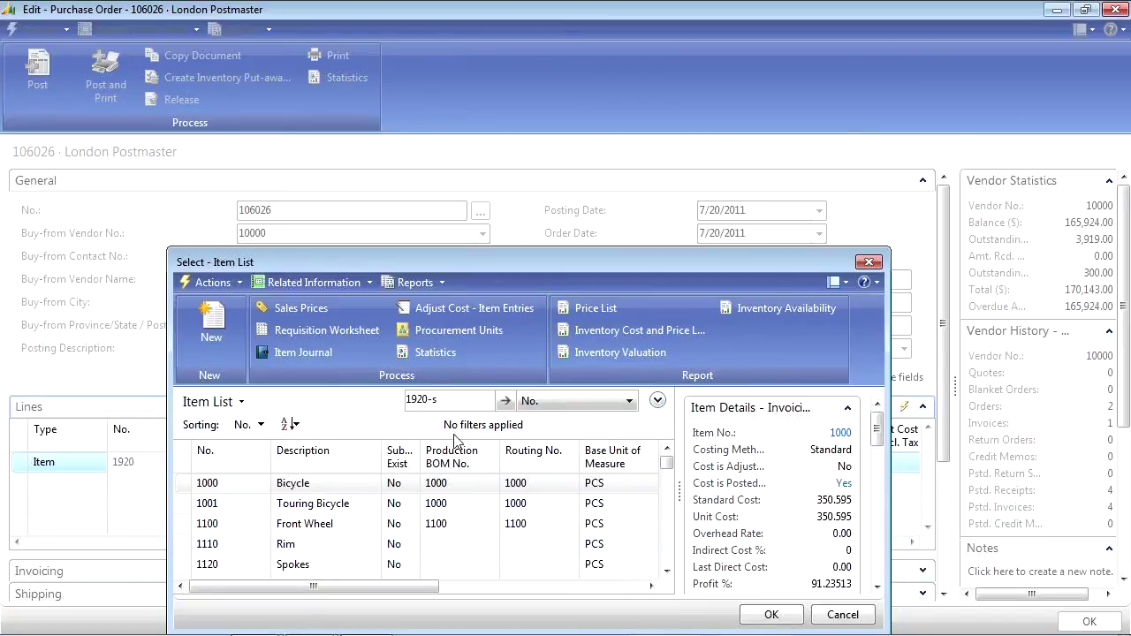
click(505, 401)
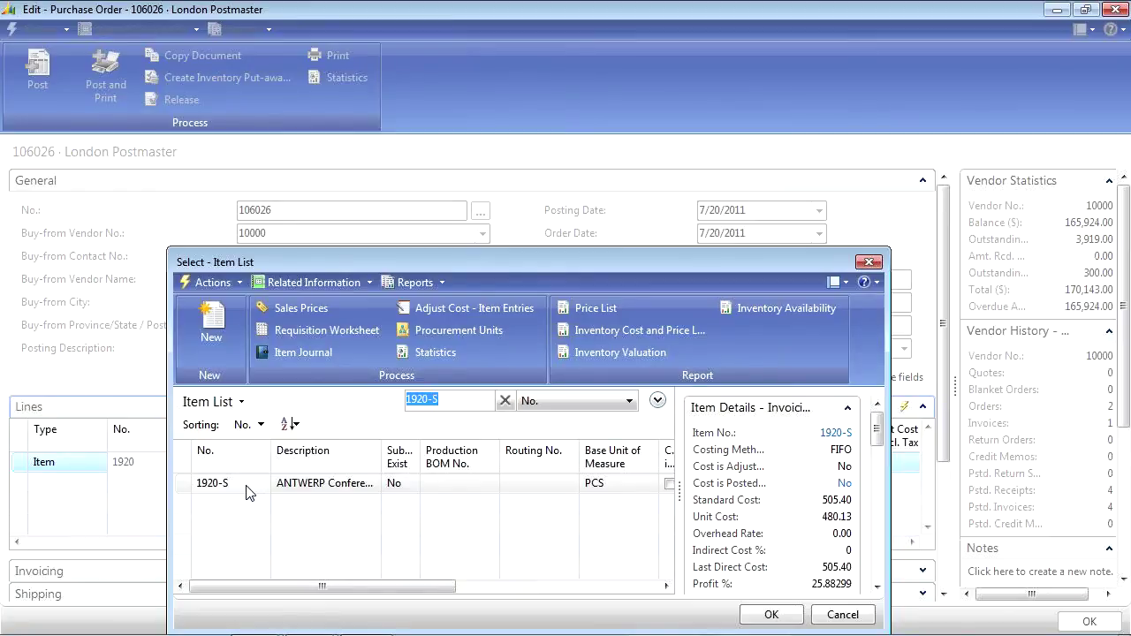
click(250, 491)
click(212, 282)
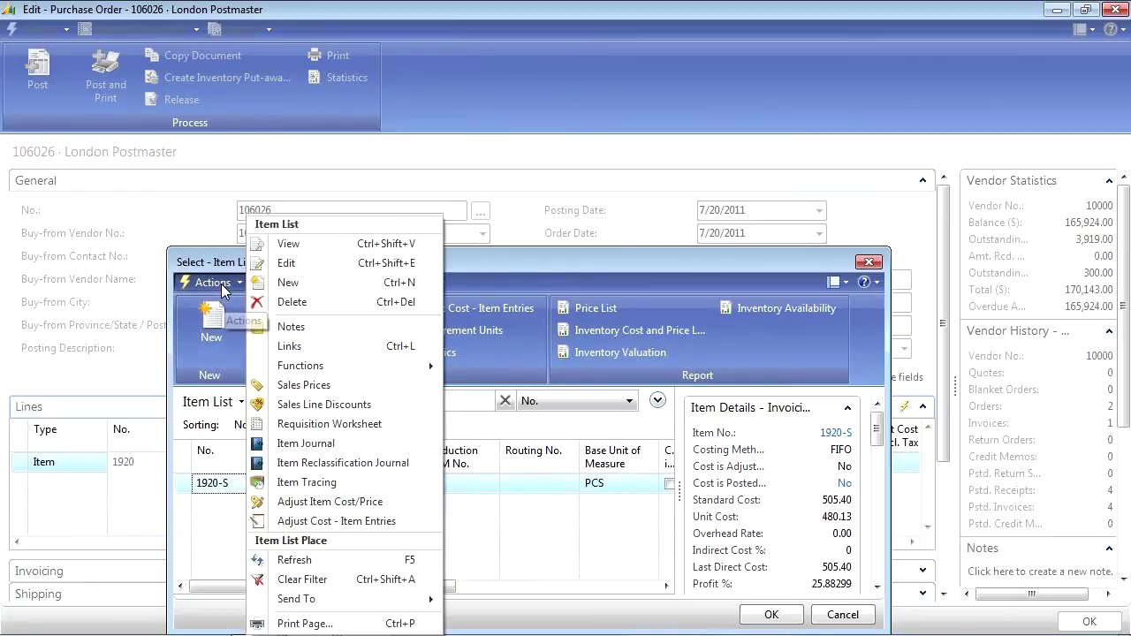
click(299, 268)
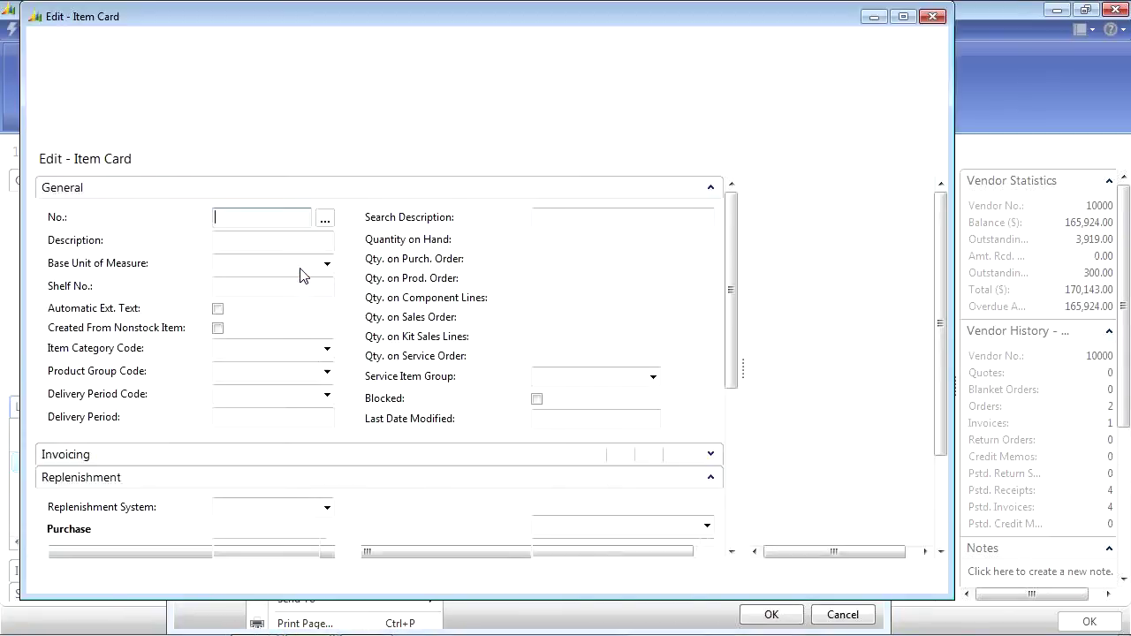
Step: Enable Automatic Ext. Text on the 1920-S item card, then return to the purchase order without picking from the item list
click(217, 309)
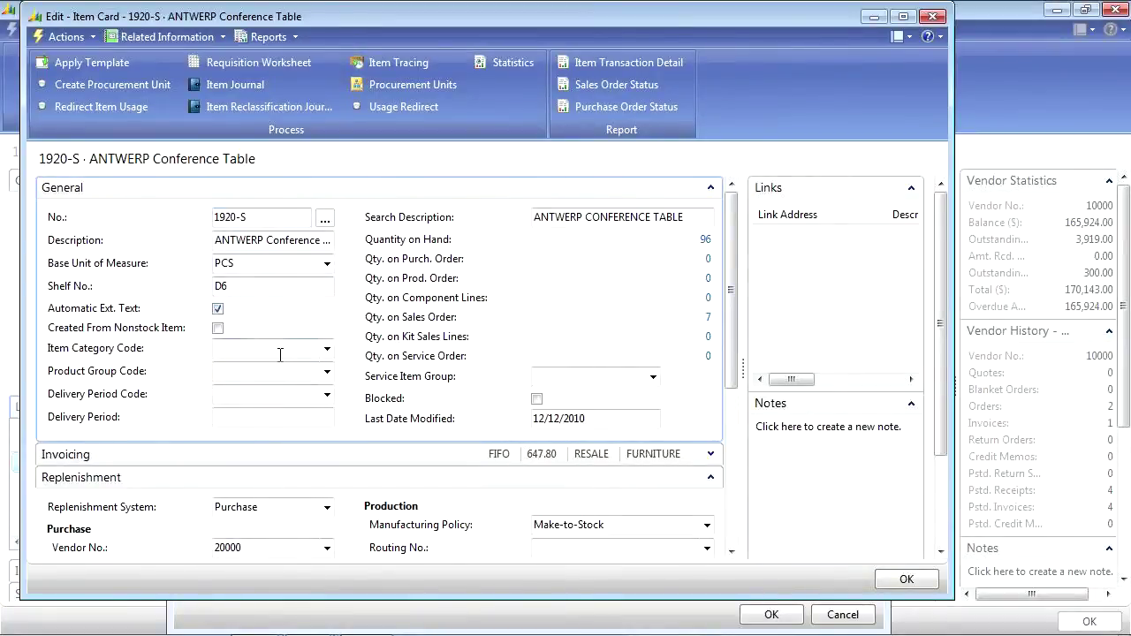
click(931, 576)
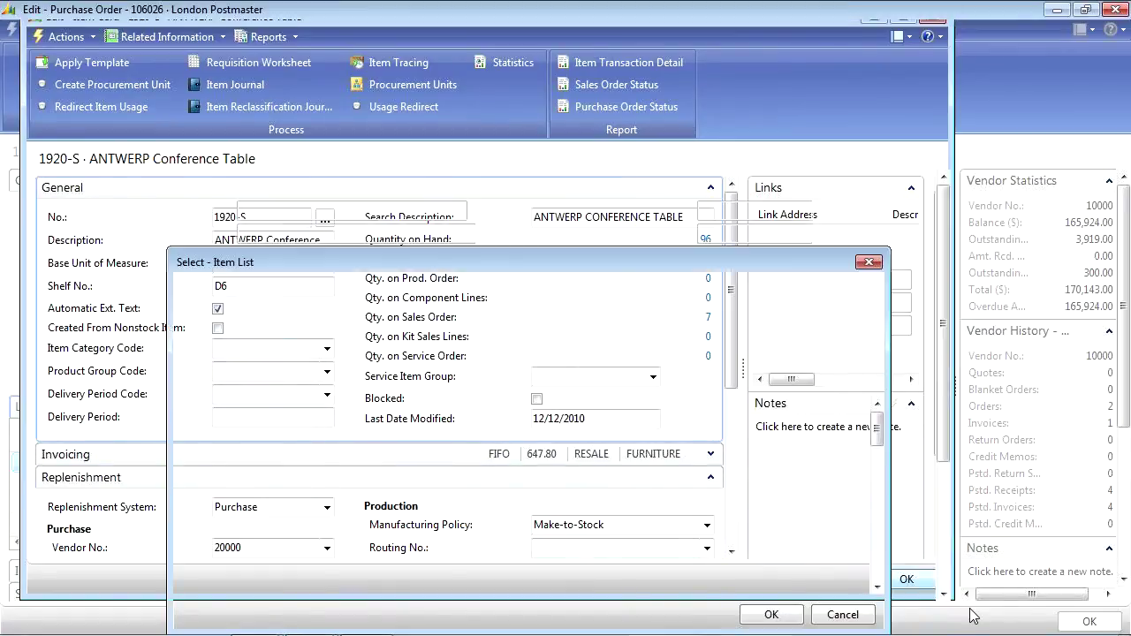
click(844, 614)
Step: Enter item 1920-S on the purchase order line so its extended text is inserted automatically
key(BackSpace)
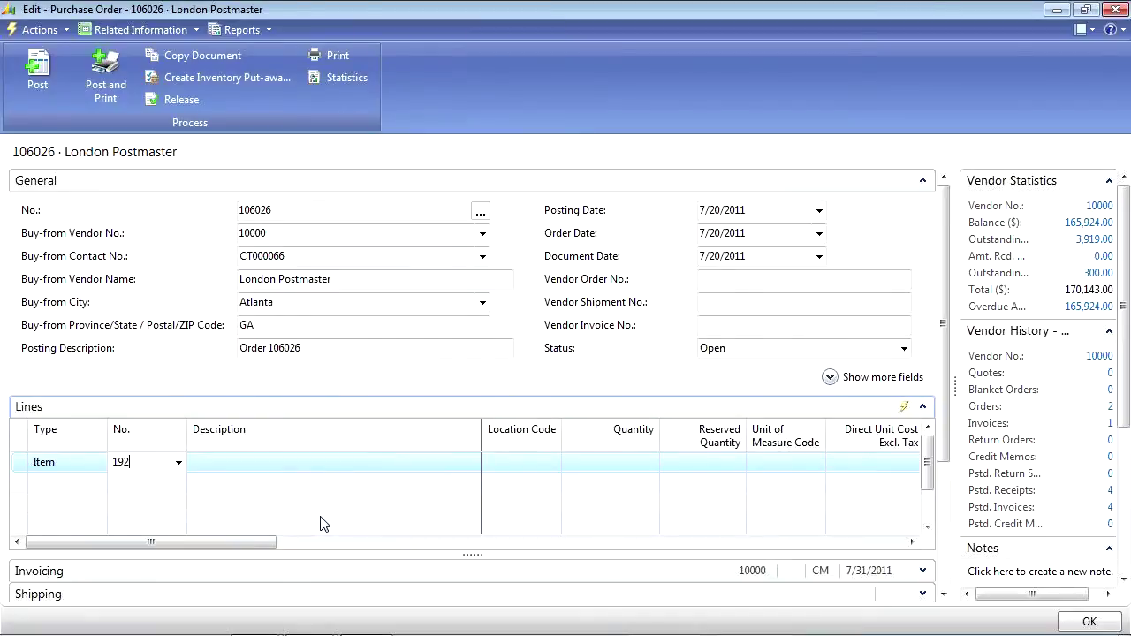
text(0)
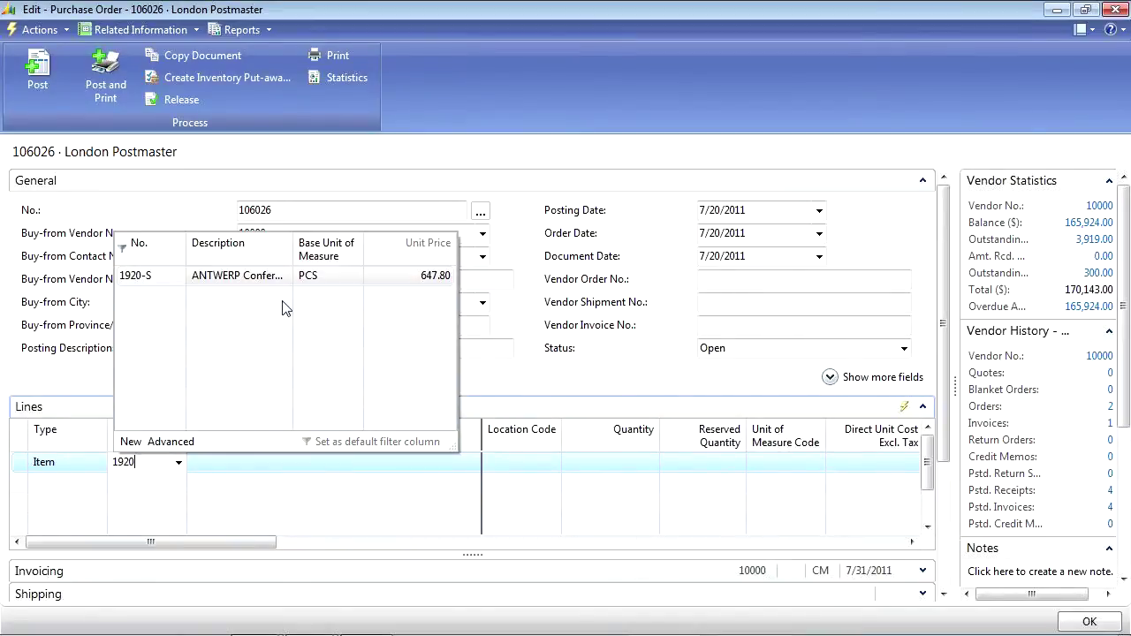
click(228, 278)
key(Tab)
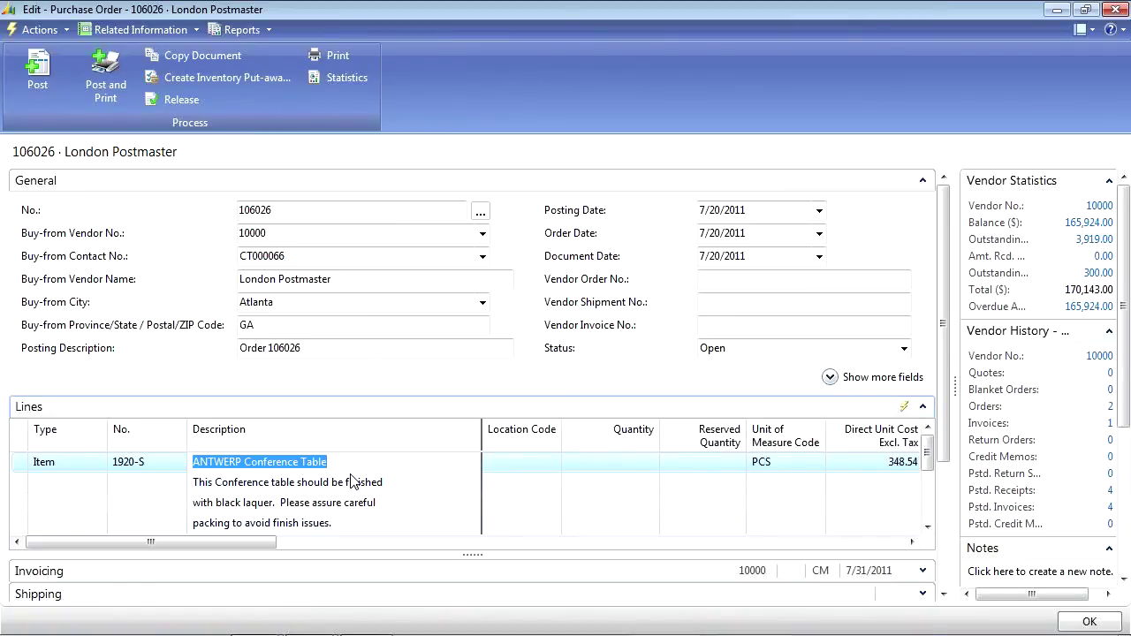
Step: Set the 1920-S order line's location code to BLUE and its quantity to 5
key(Tab)
text(BLUE)
key(Tab)
text(6)
text(5)
key(Tab)
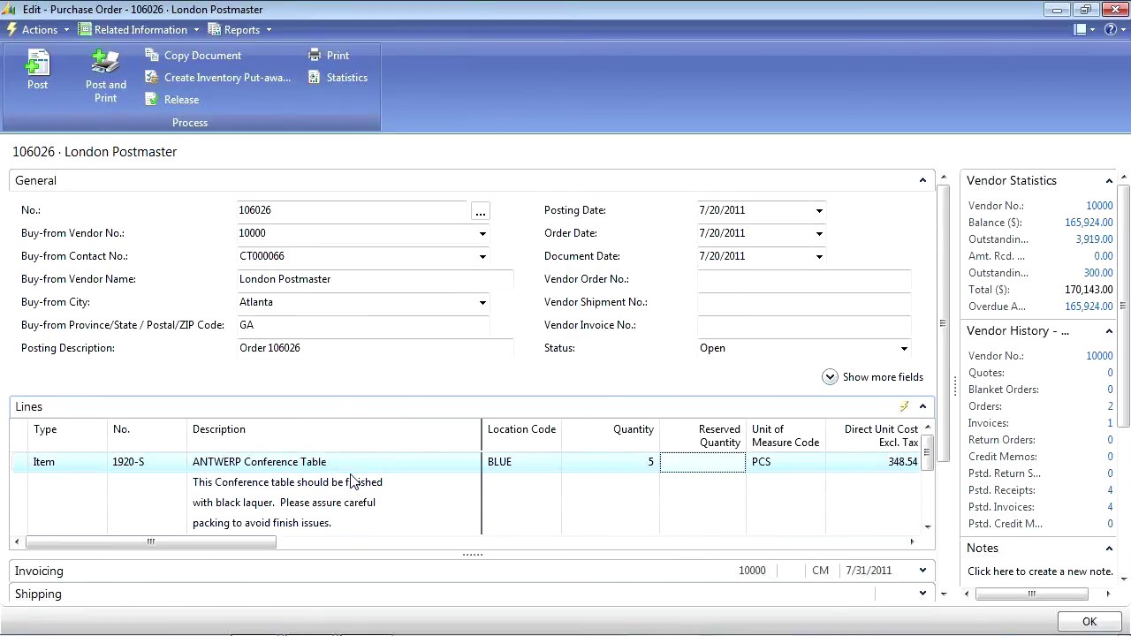
click(357, 503)
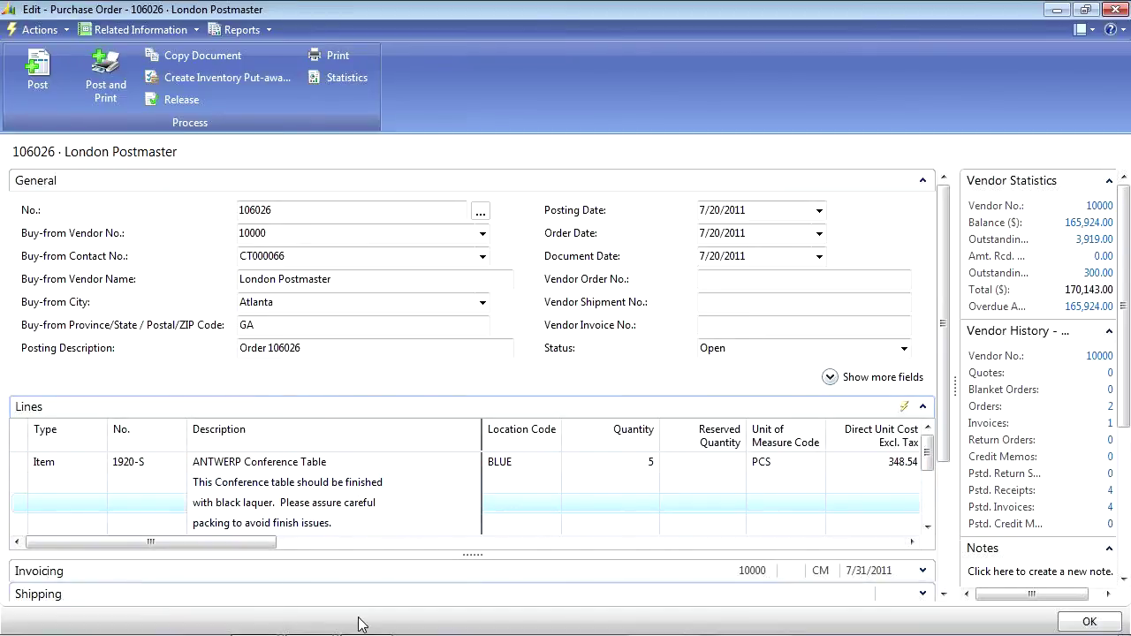
key(alt+Tab)
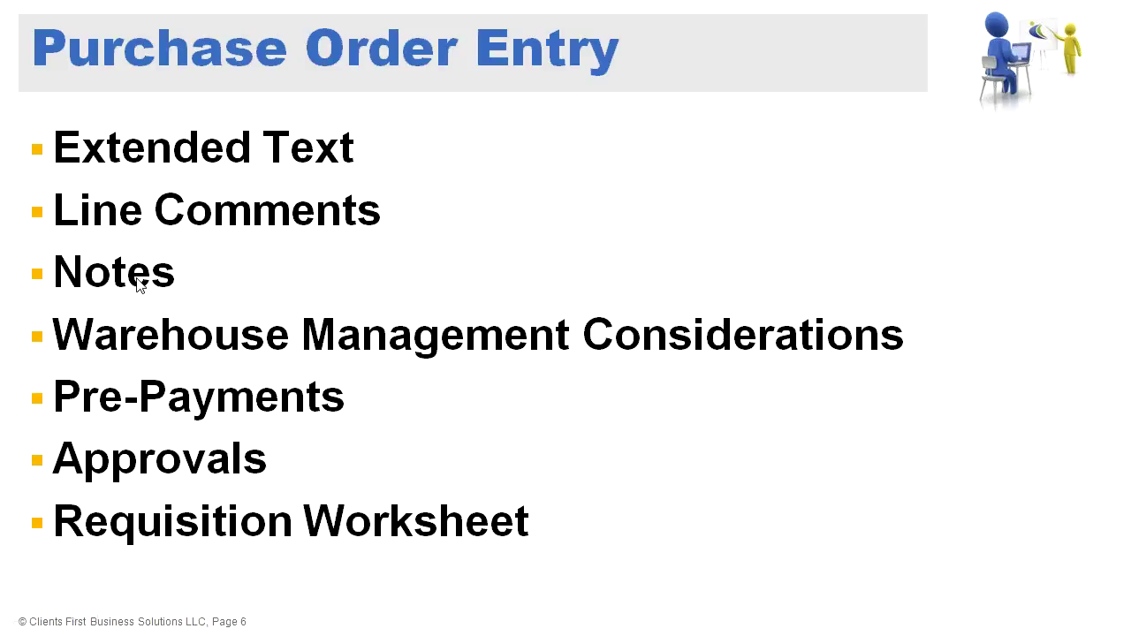
key(alt+Tab)
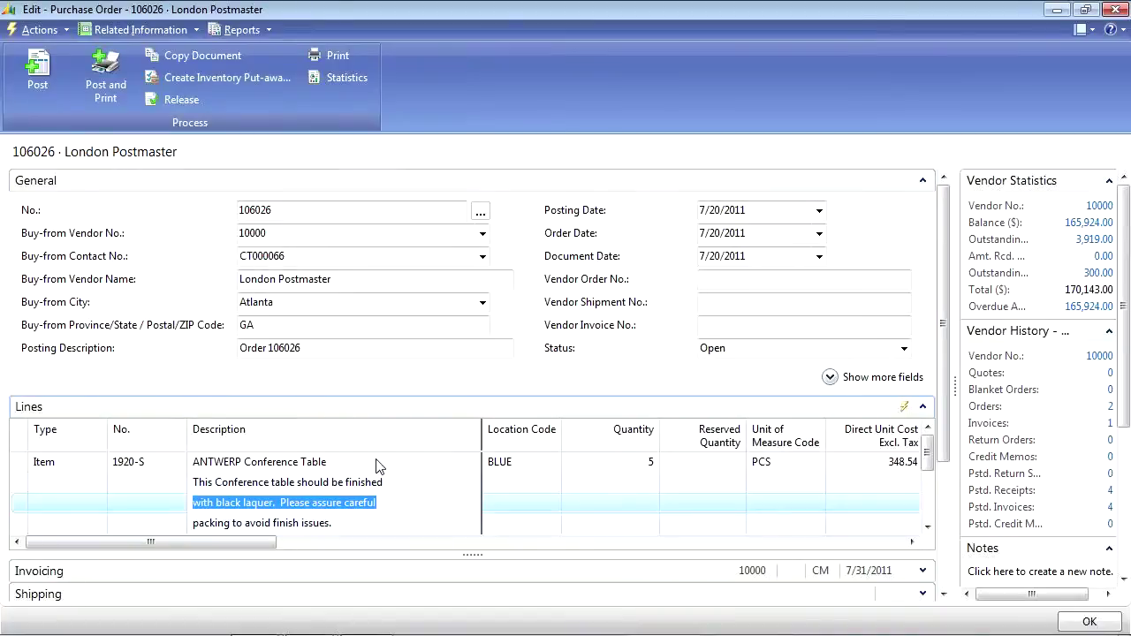
Step: Open the line comment sheet for the 1920-S order line and start a comment in its first row
click(376, 466)
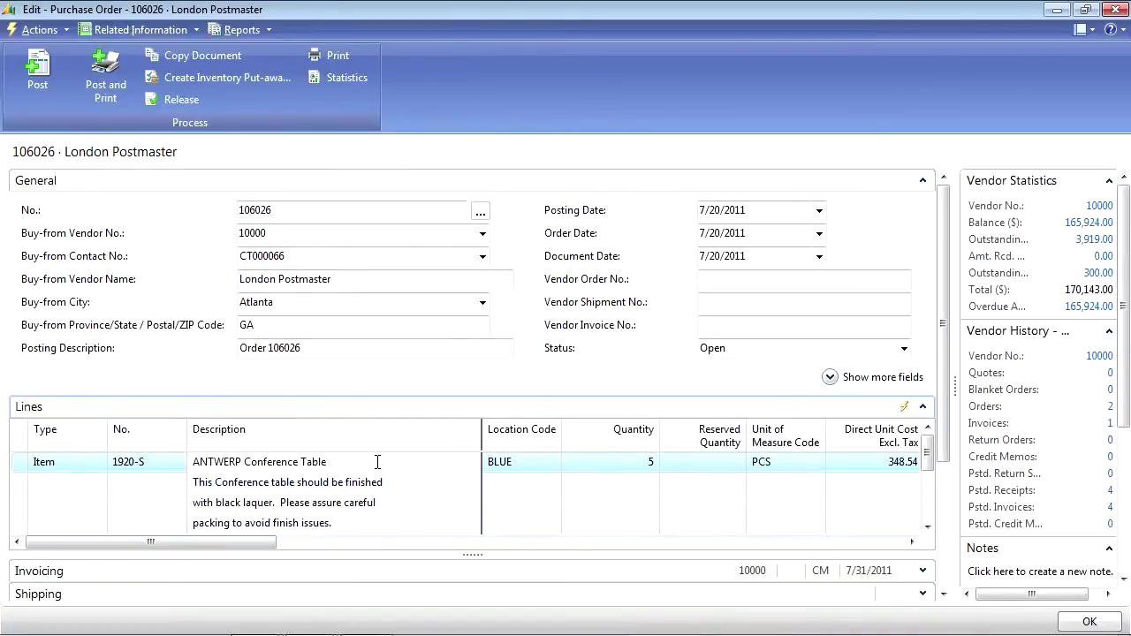
click(904, 408)
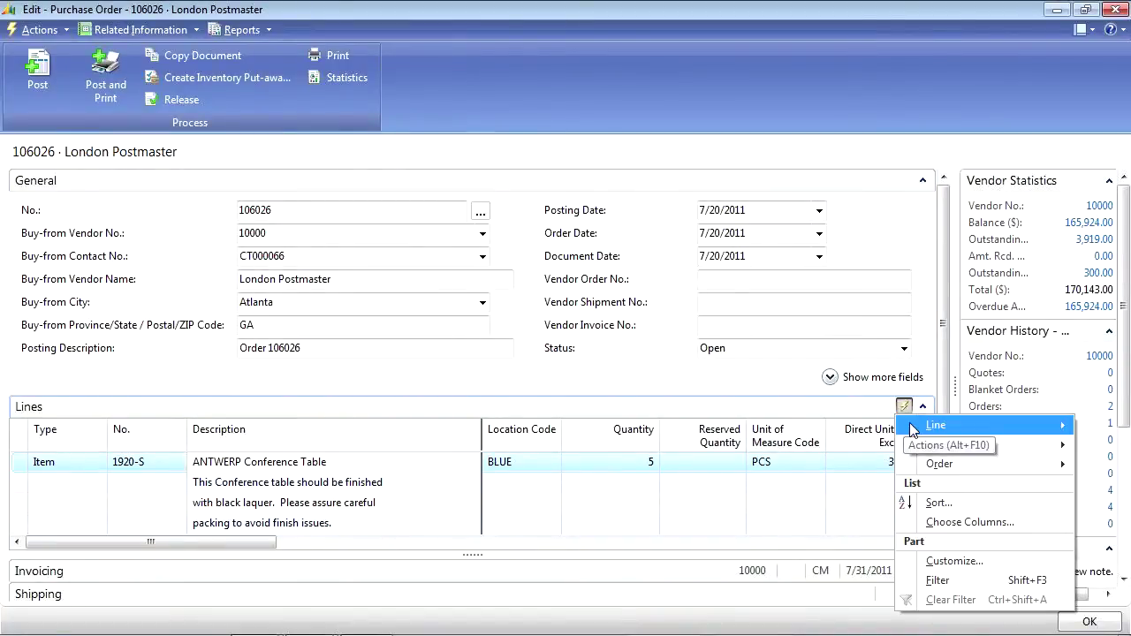
mouse_move(930, 428)
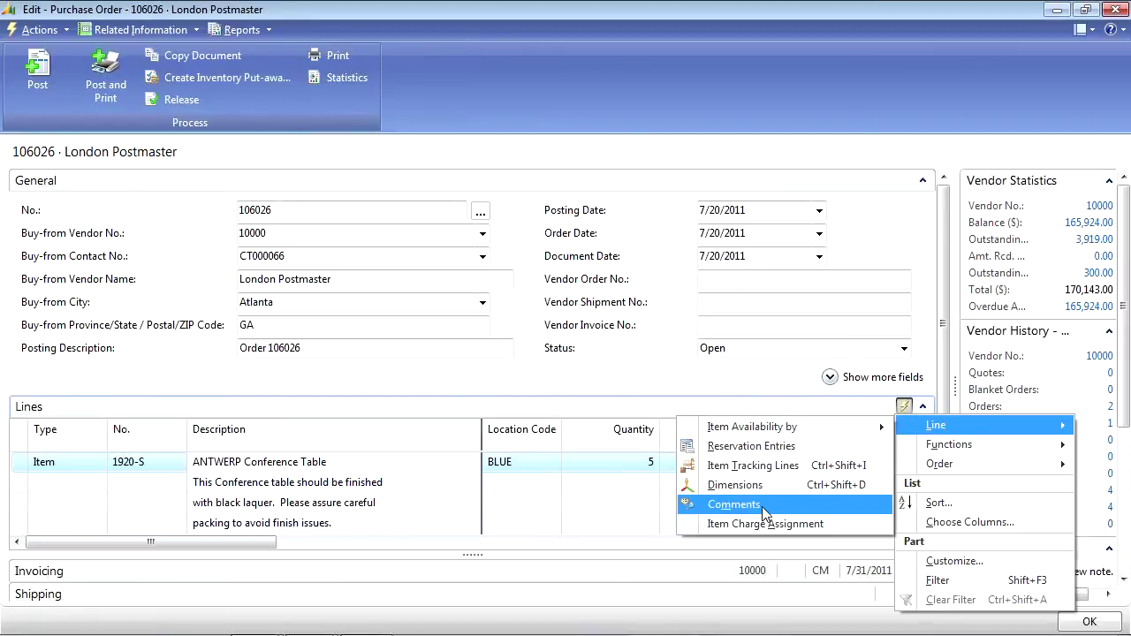
click(727, 511)
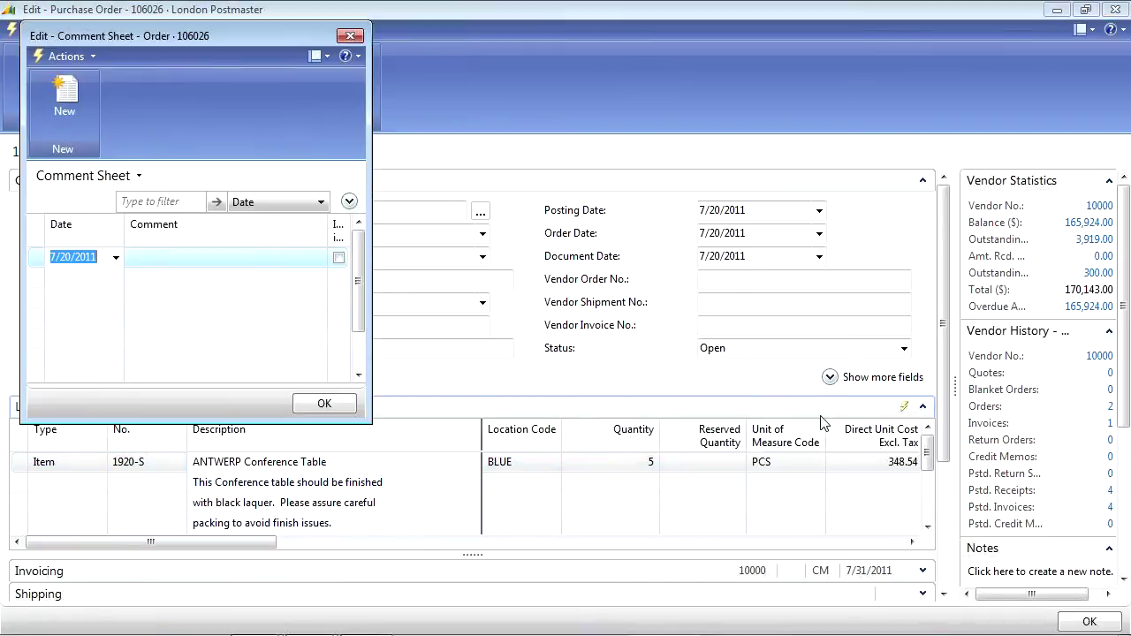
click(198, 264)
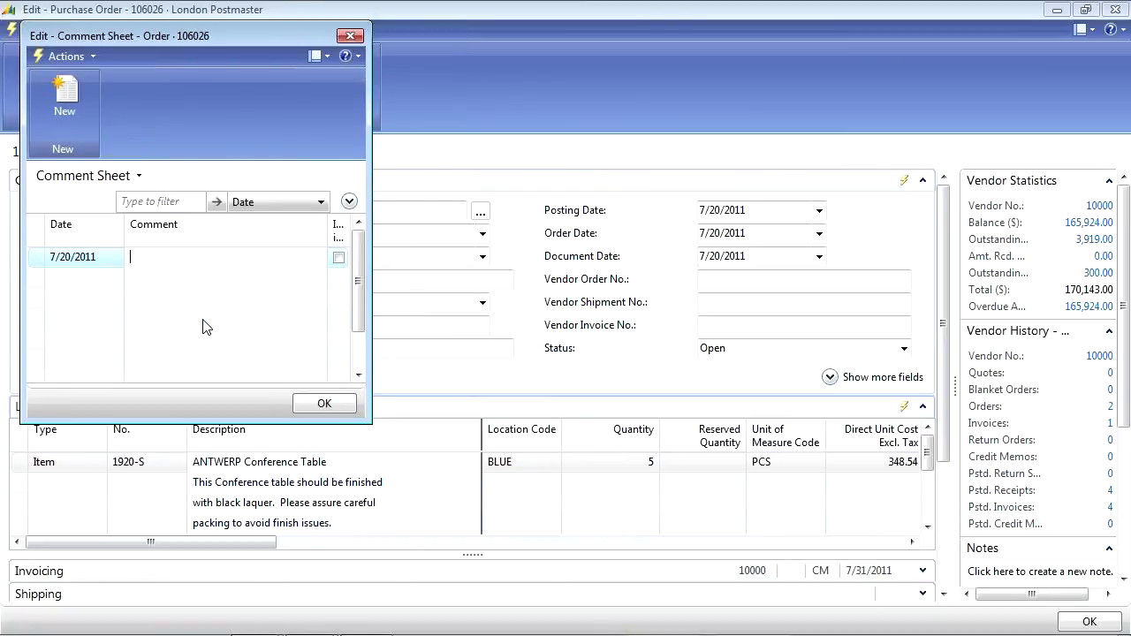
text(tHIS VE)
key(Caps_Lock)
key(BackSpace)
key(BackSpace)
key(BackSpace)
key(BackSpace)
key(BackSpace)
key(BackSpace)
key(BackSpace)
Step: Write "This vendor has been delivering these" as the first row of the line comment
text(This)
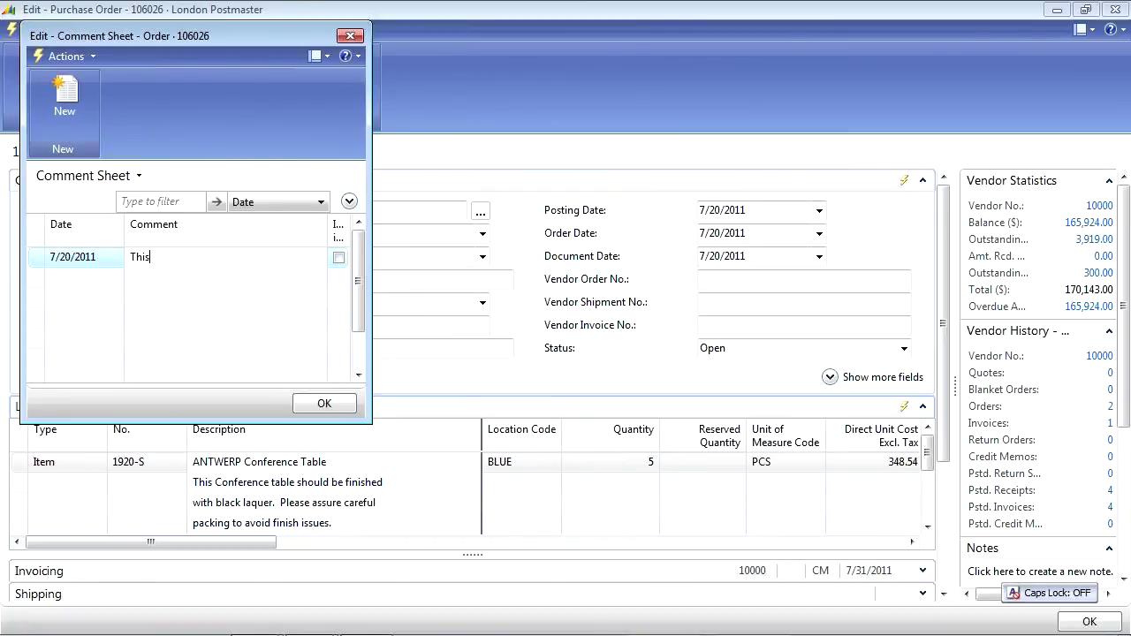
text( vendor has bene)
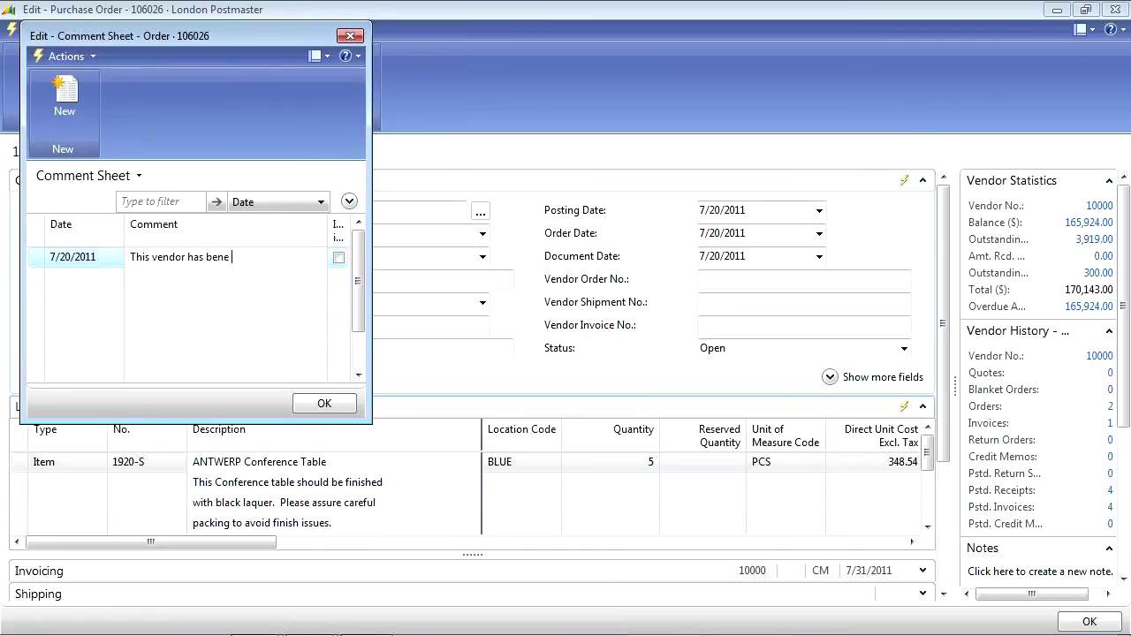
key(BackSpace)
key(BackSpace)
key(BackSpace)
text(en )
text(delivering these)
text(s)
key(BackSpace)
Step: Continue the comment on two more rows with "items with finish isses. Hopefully our" and "Extended Text will help.", and close the comment sheet
key(Down)
text(items with )
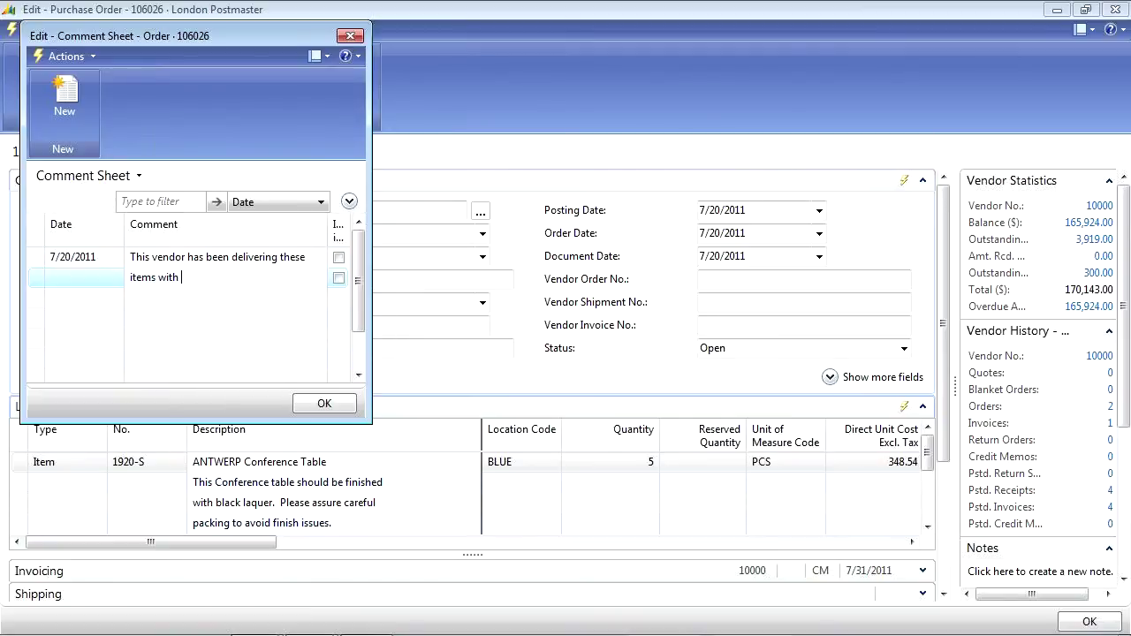
text(finish isses.  Hopefully our)
key(Down)
text(Extende)
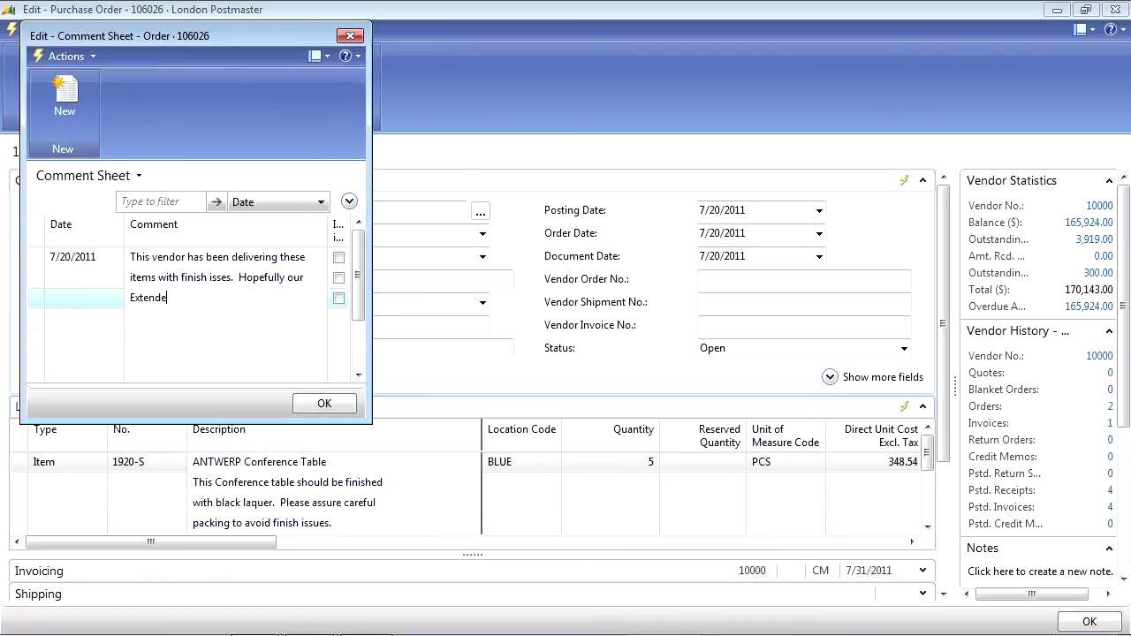
text(d Text will help.)
key(shift+Home)
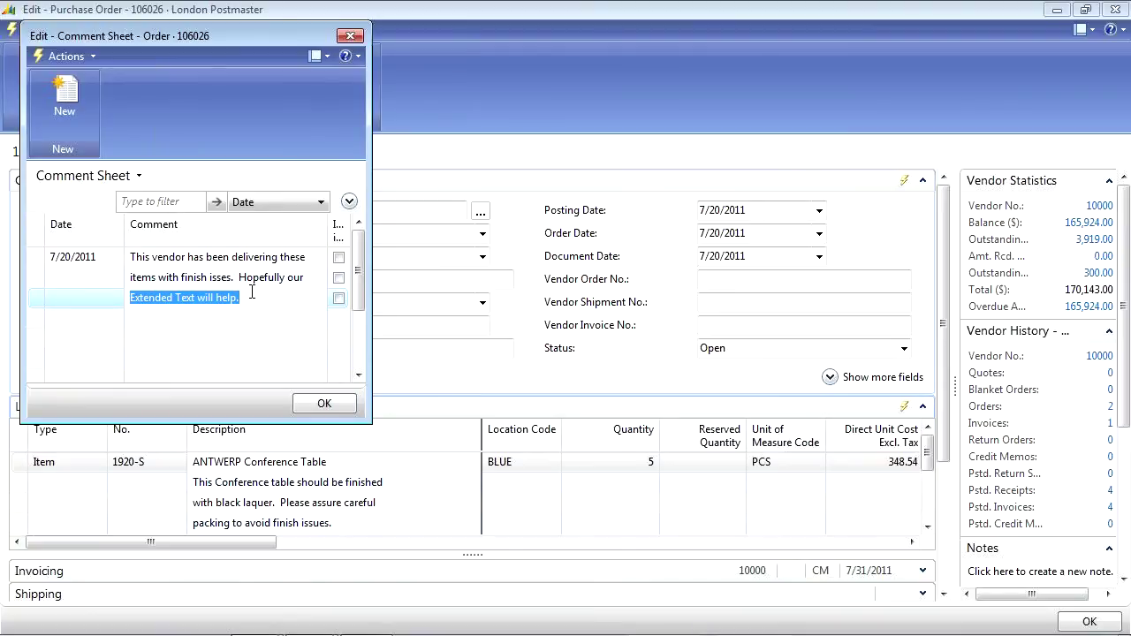
click(362, 37)
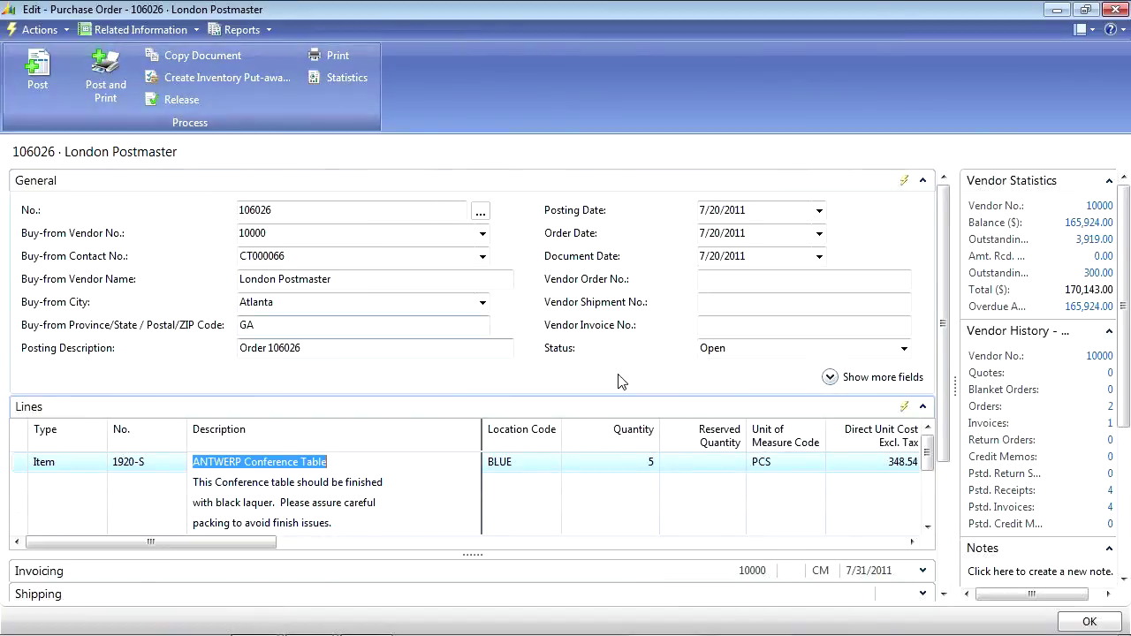
Step: Start a new note on purchase order 106026
click(376, 467)
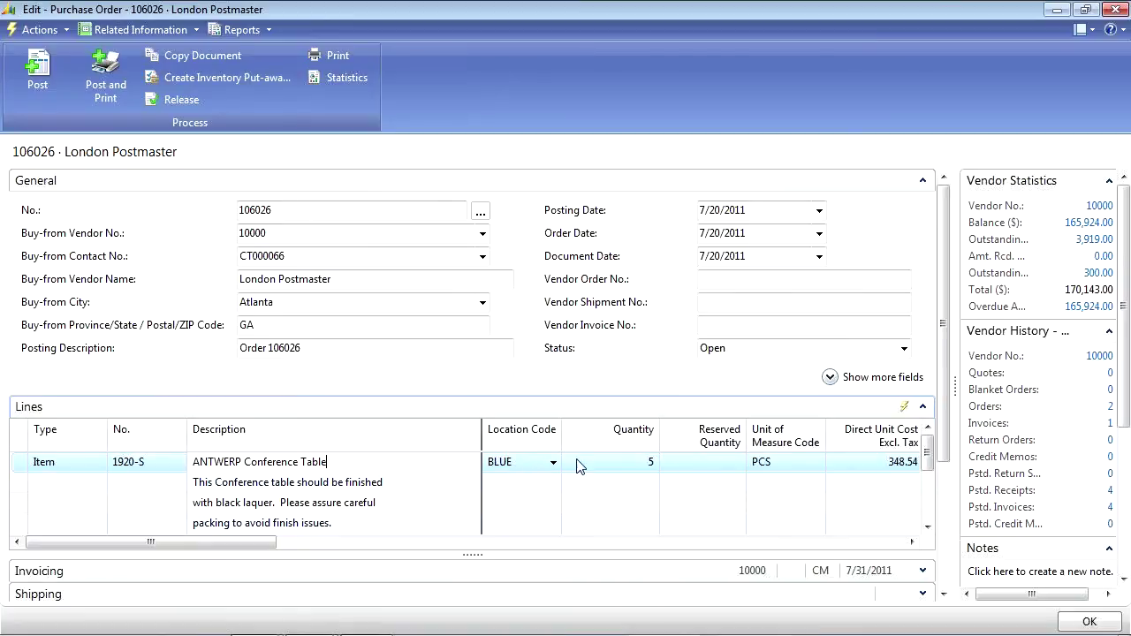
scroll(1125, 433, down, 3)
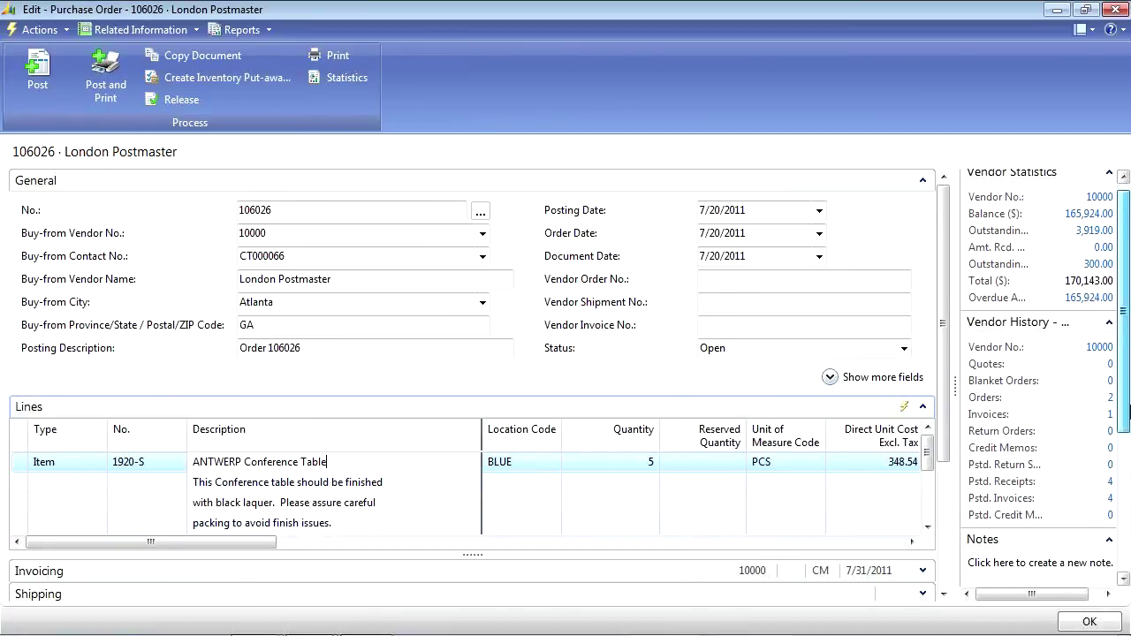
drag(1129, 455, 1128, 517)
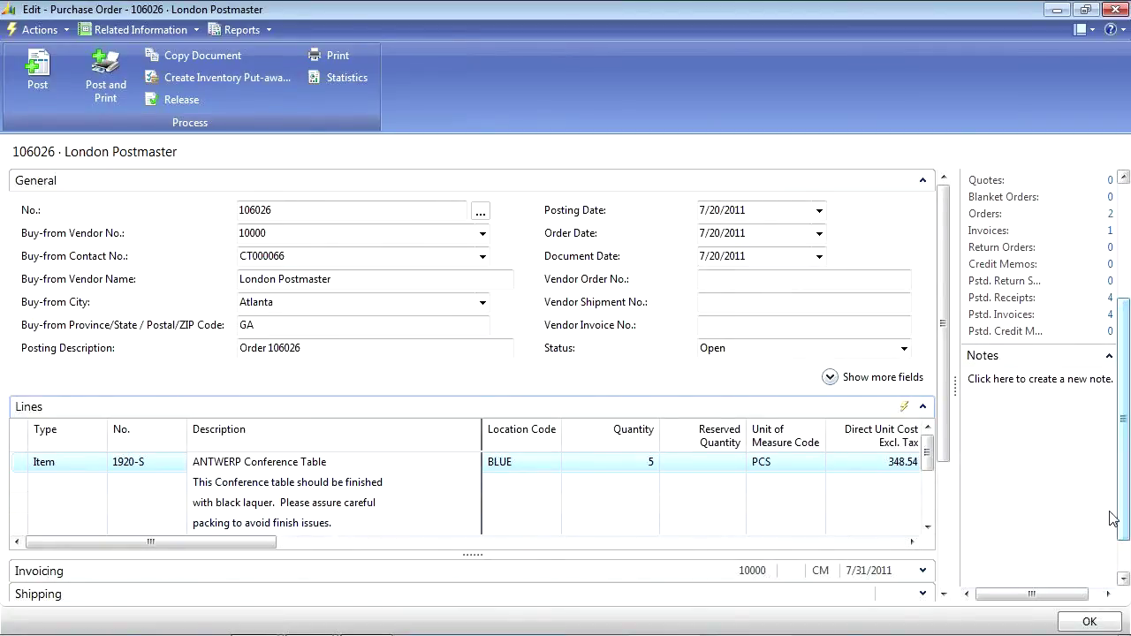
click(1025, 379)
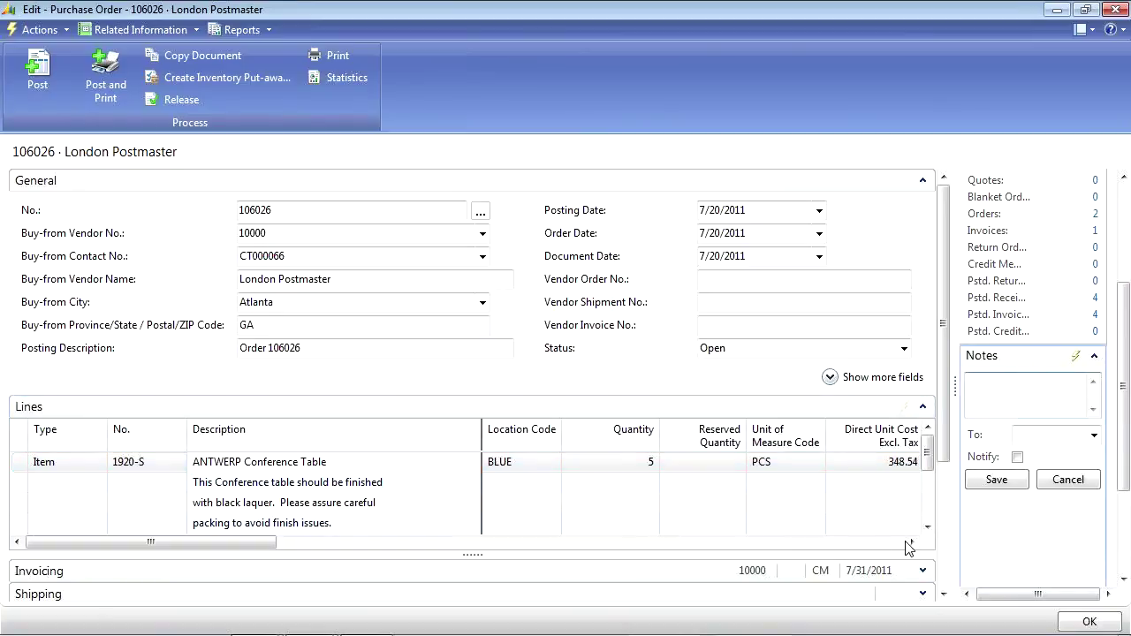
Step: Write the note "Please carefully inspect the finish on the tables prior to receiving."
text(Please cae)
text(efully inspect thes)
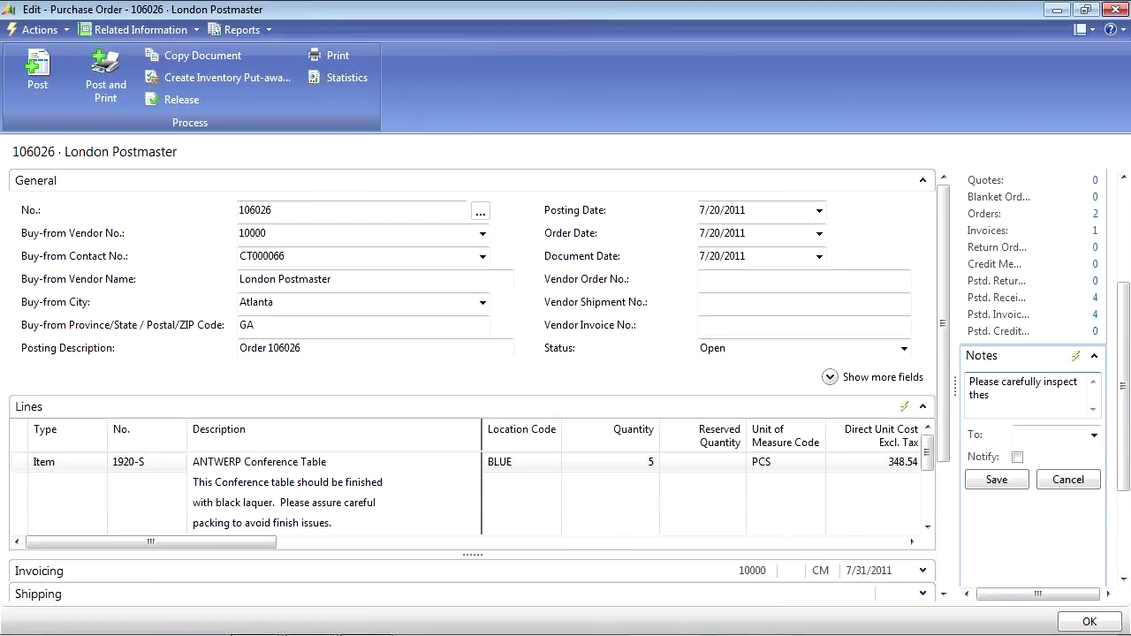
key(BackSpace)
text(finish on the ta)
text(bles prior to posti)
text(ng rece)
key(BackSpace)
key(BackSpace)
key(BackSpace)
key(BackSpace)
key(BackSpace)
key(BackSpace)
key(BackSpace)
key(BackSpace)
key(BackSpace)
key(BackSpace)
key(BackSpace)
key(BackSpace)
text(re)
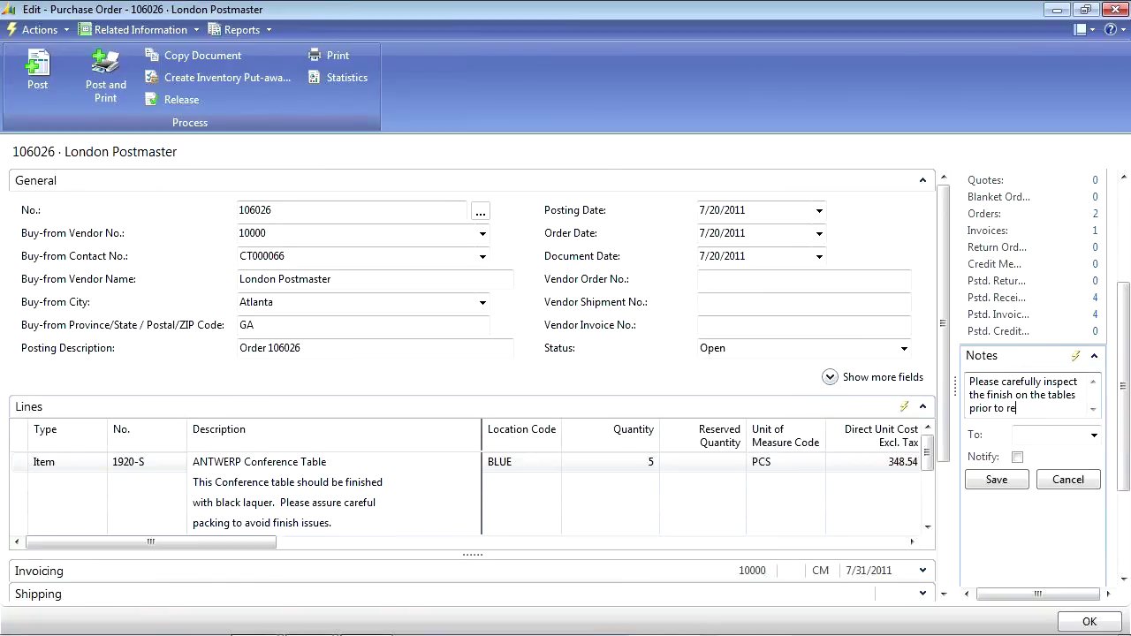
text(ceiving.)
Step: Address the note to the listed user, turn on Notify, save it, and return to the order lines
click(1094, 435)
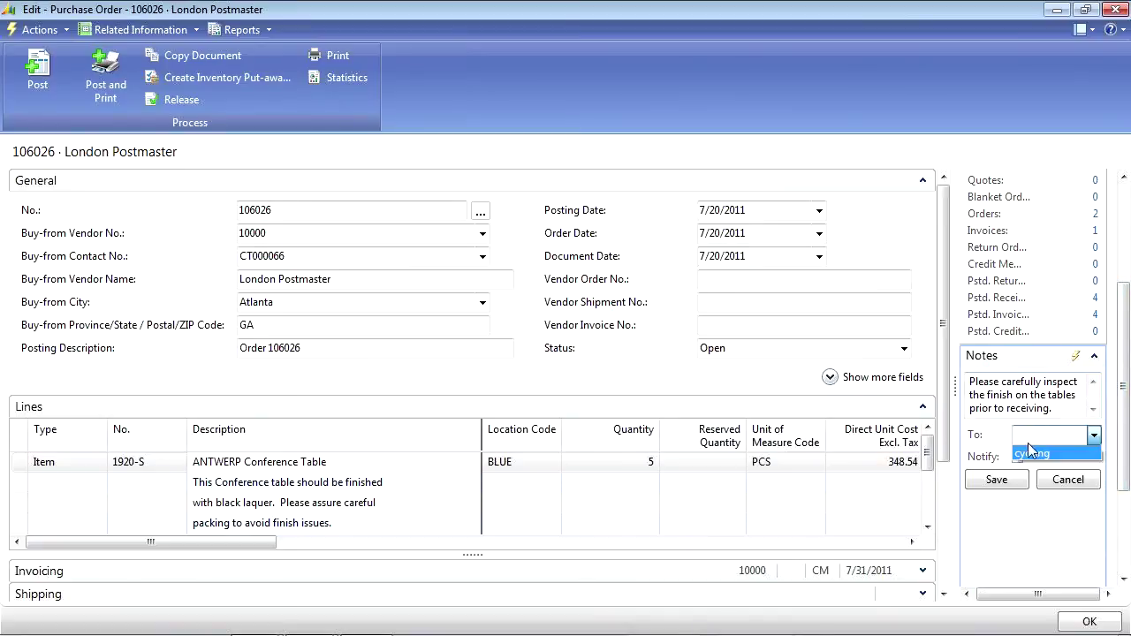
click(1034, 442)
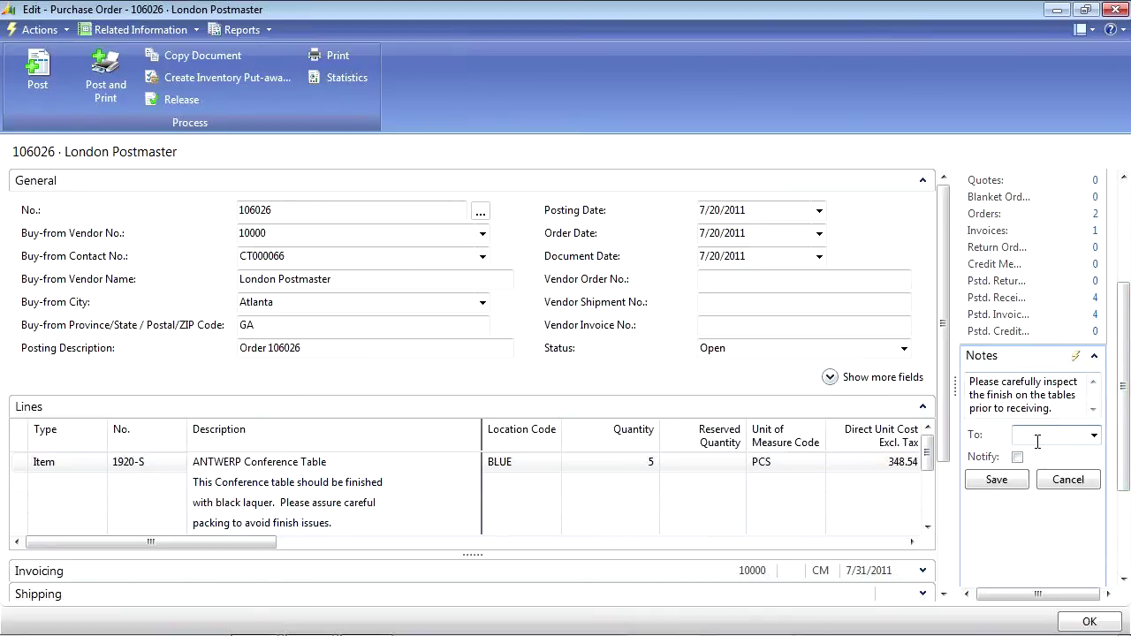
click(1094, 434)
key(Return)
click(1017, 457)
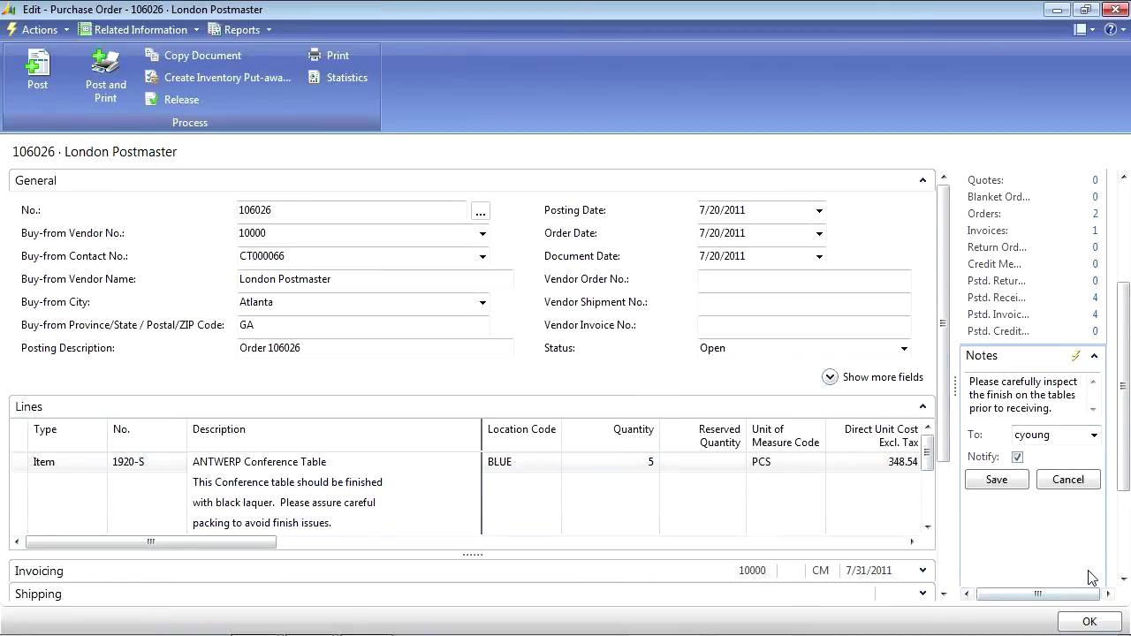
click(996, 479)
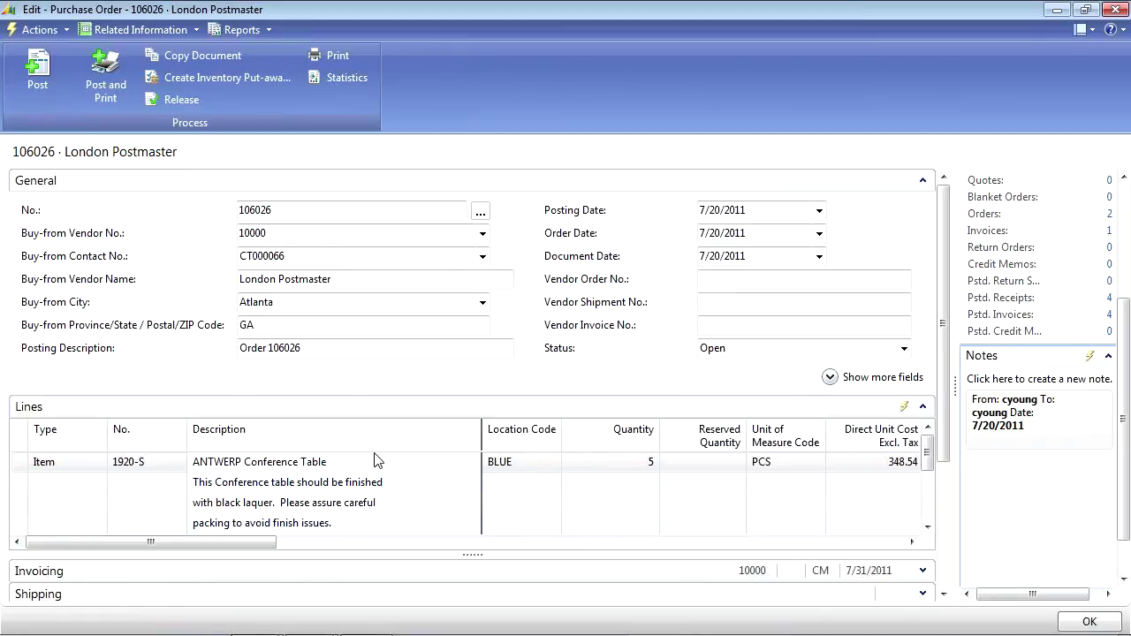
click(442, 501)
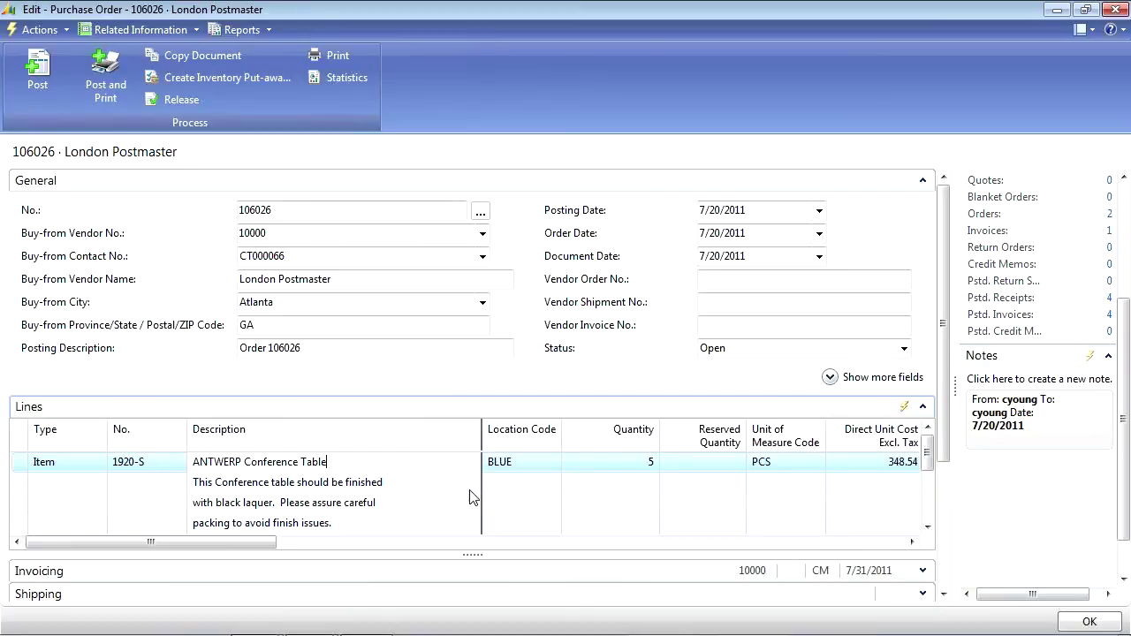
Step: Switch to the running PowerPoint slide show of the Purchase Order Entry training to read its topic list
drag(1126, 411, 1128, 376)
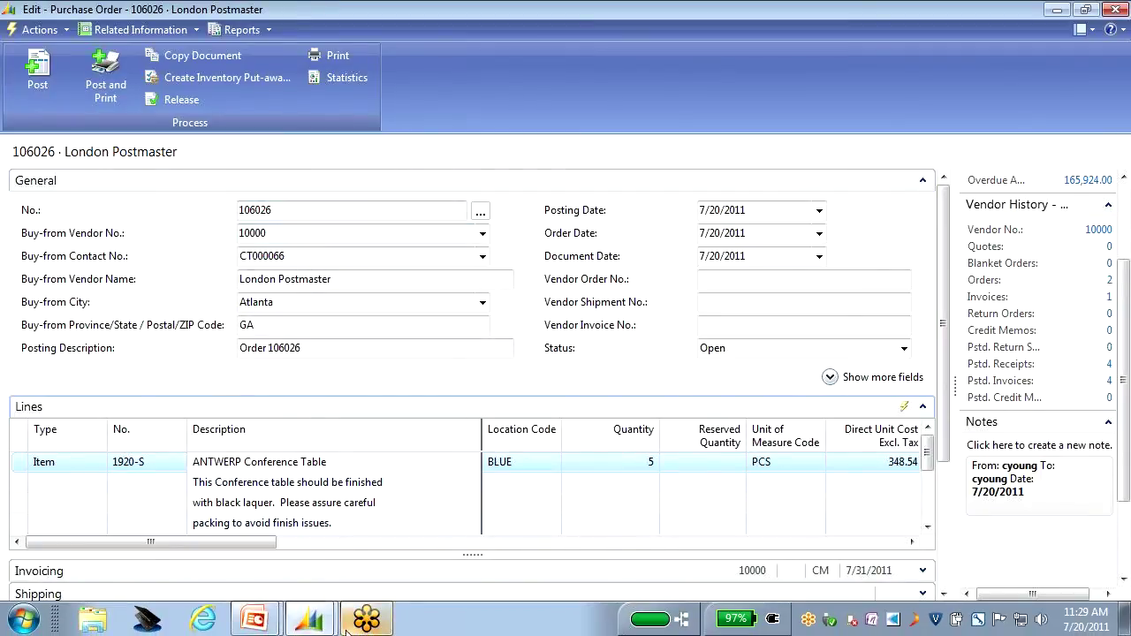
mouse_move(260, 624)
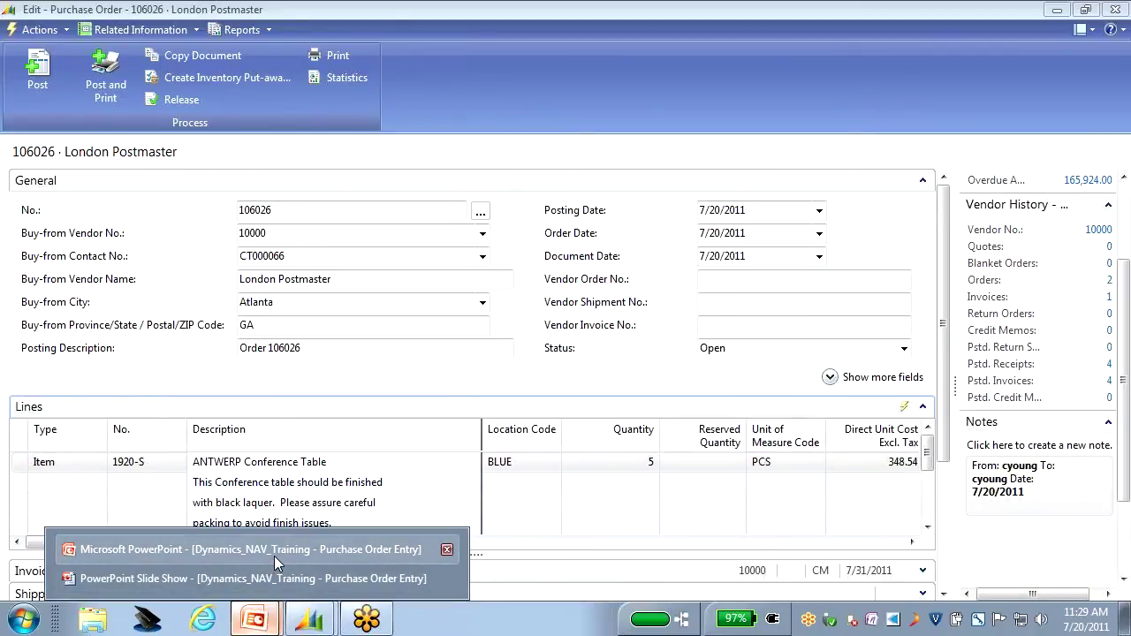
click(268, 577)
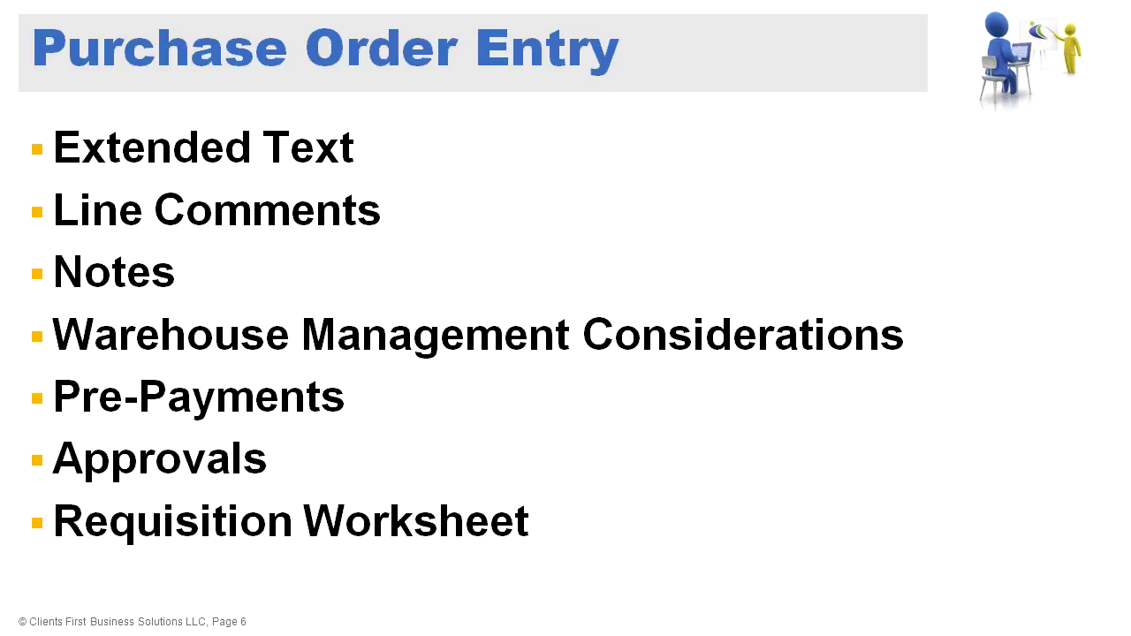
Step: Return to purchase order 106026 in Dynamics NAV, set its Prepayment % to 50, and answer the prompt
key(alt+Tab)
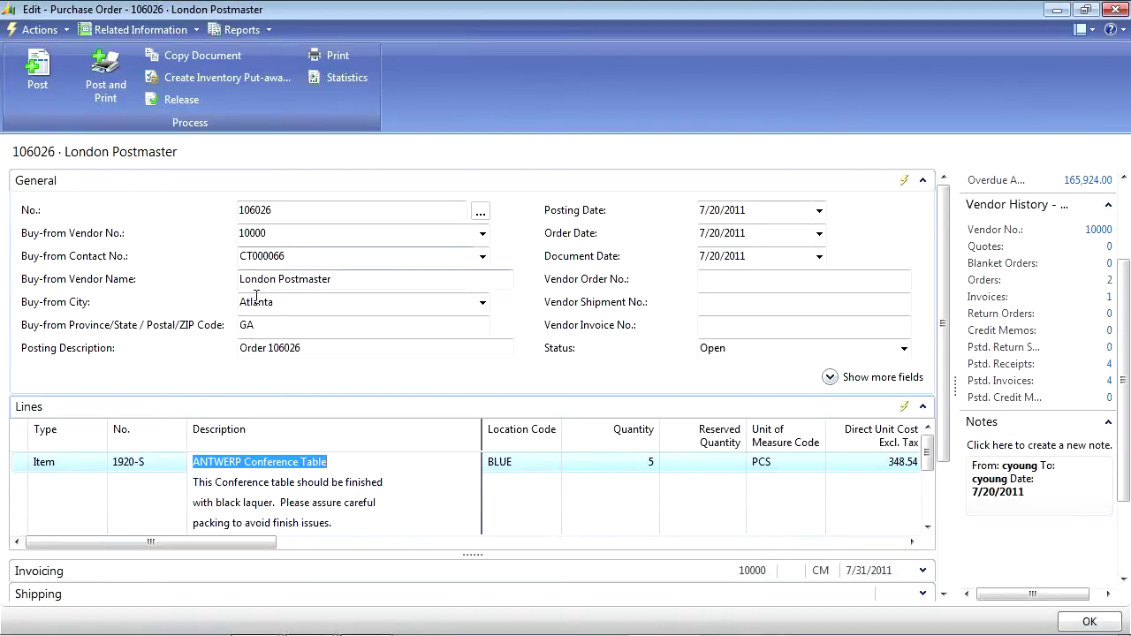
scroll(941, 336, down, 5)
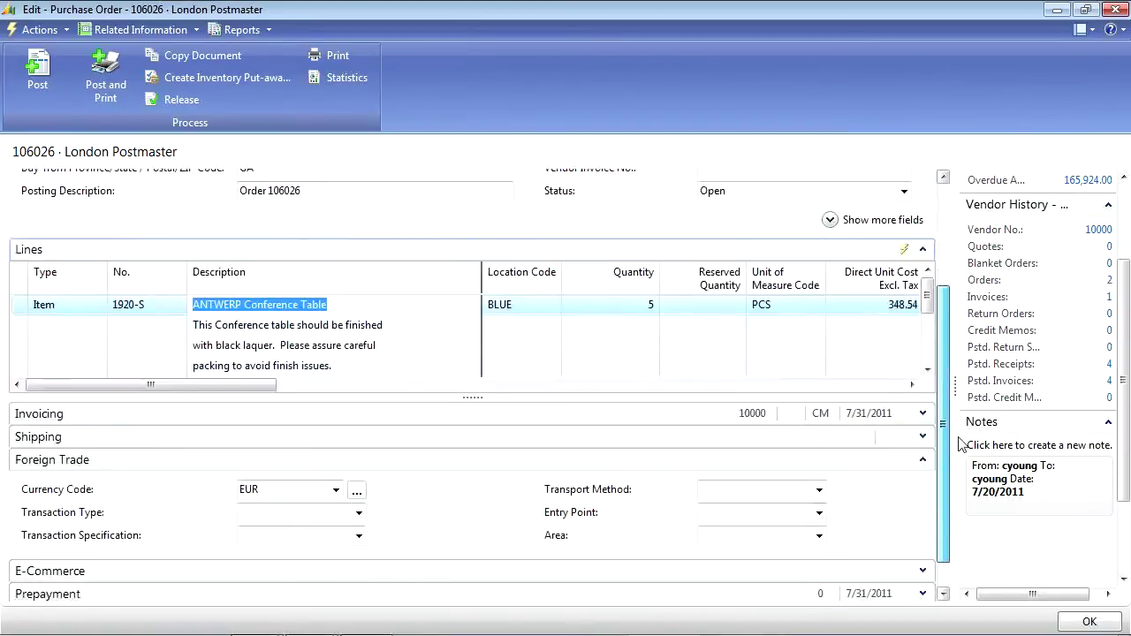
click(923, 559)
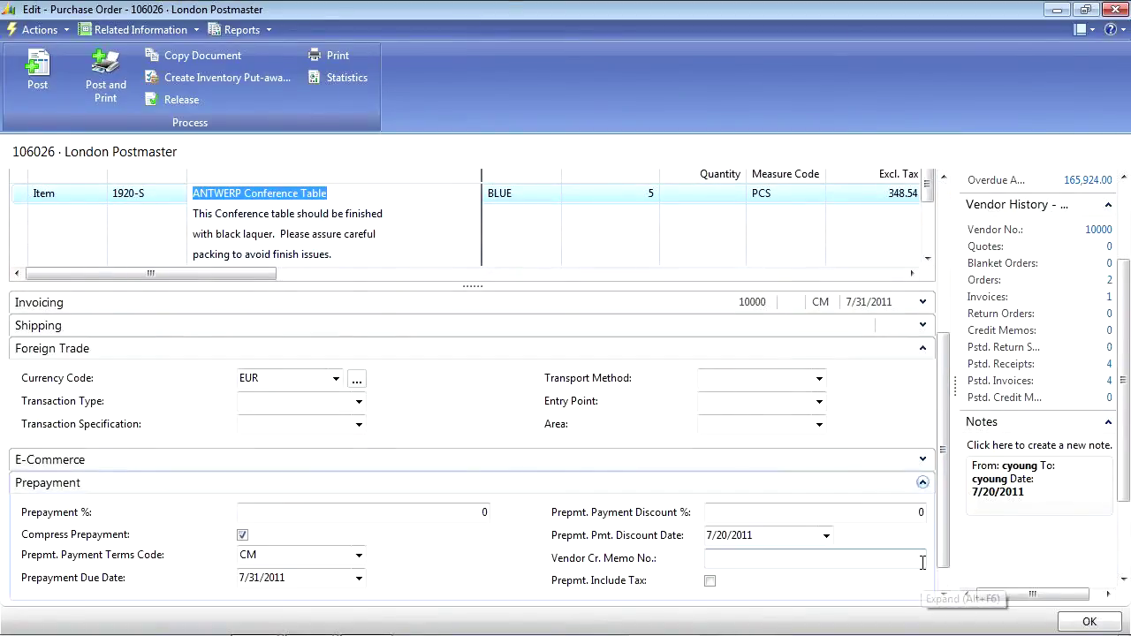
click(442, 514)
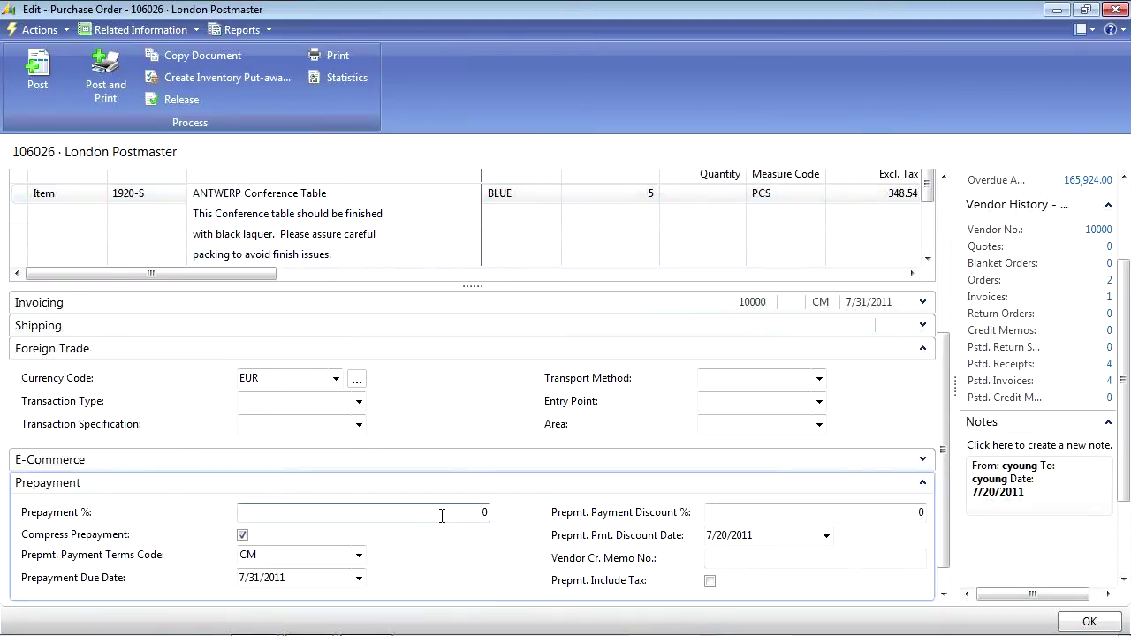
drag(441, 515, 500, 510)
text(50)
key(Tab)
key(Left)
key(Return)
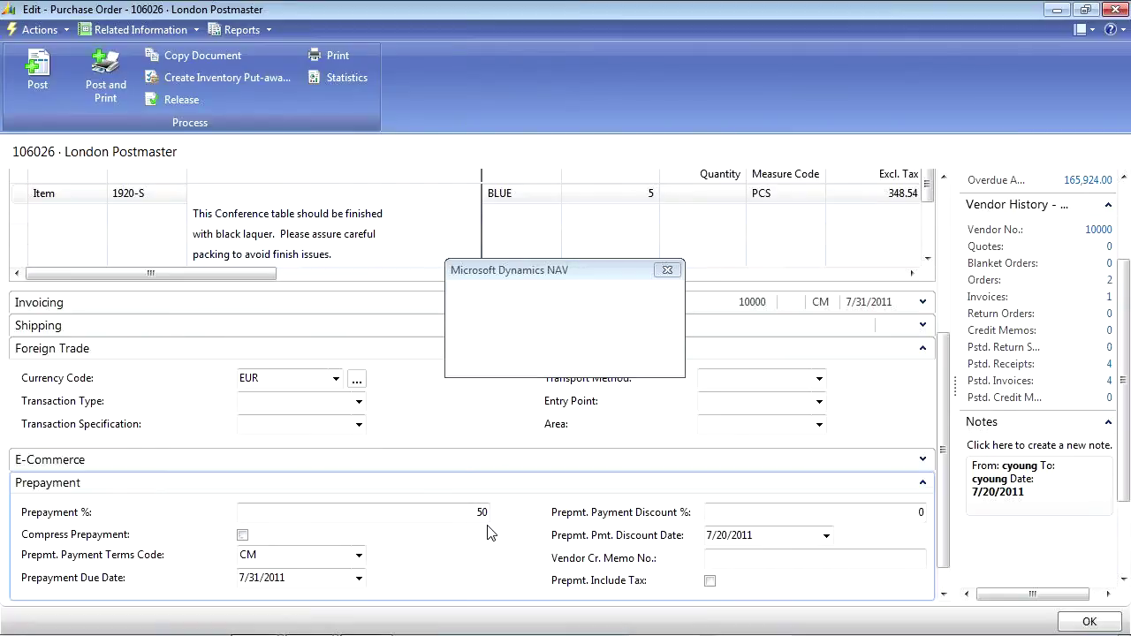
click(714, 194)
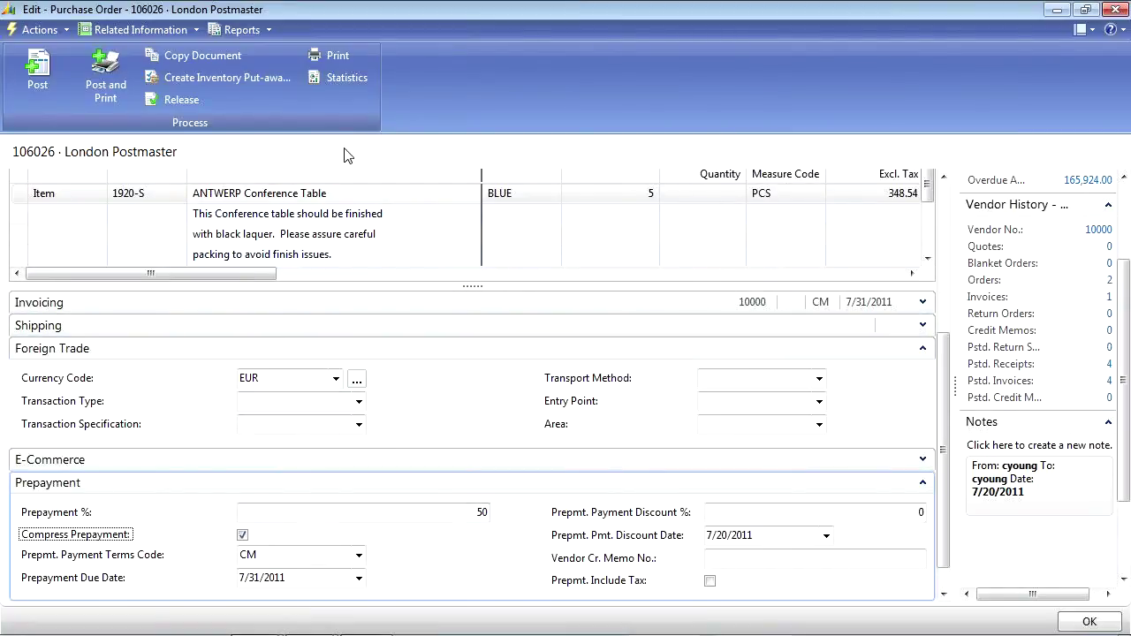
Step: Examine the order's prepayment posting options, such as Post Prepayment Invoice, without running any, and return to the PowerPoint slide show
click(36, 31)
mouse_move(86, 198)
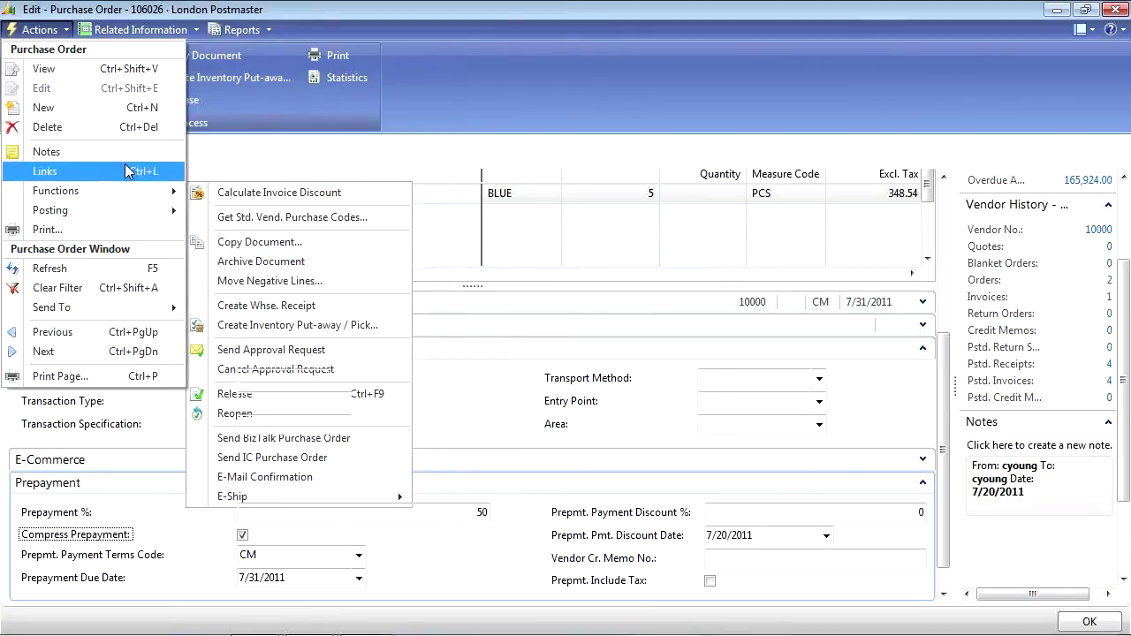
mouse_move(118, 210)
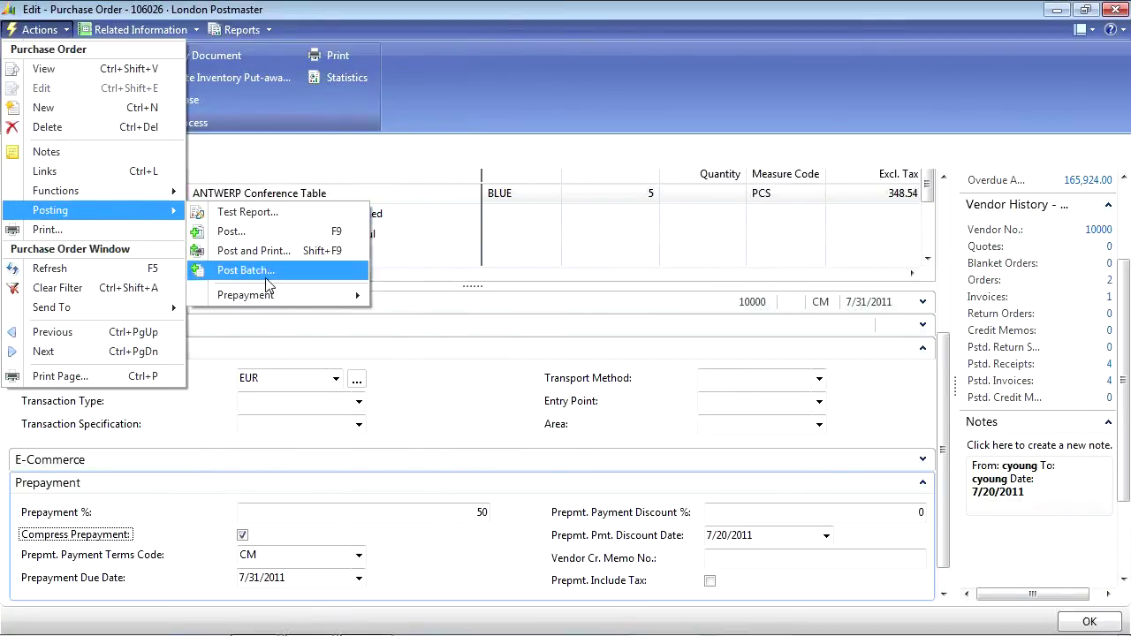
mouse_move(268, 296)
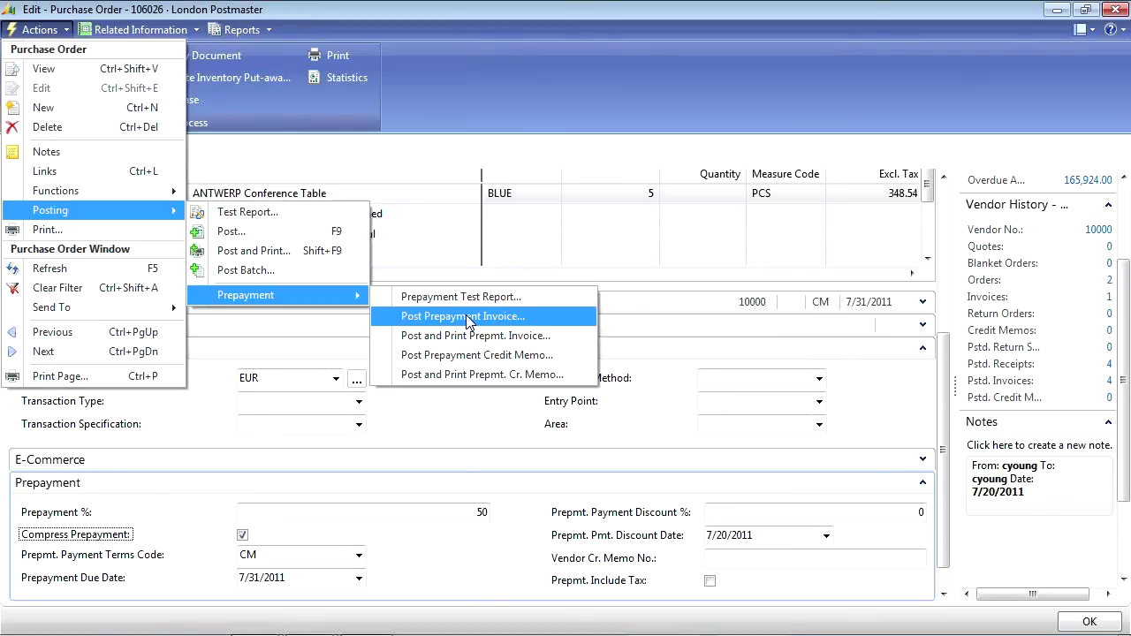
click(528, 111)
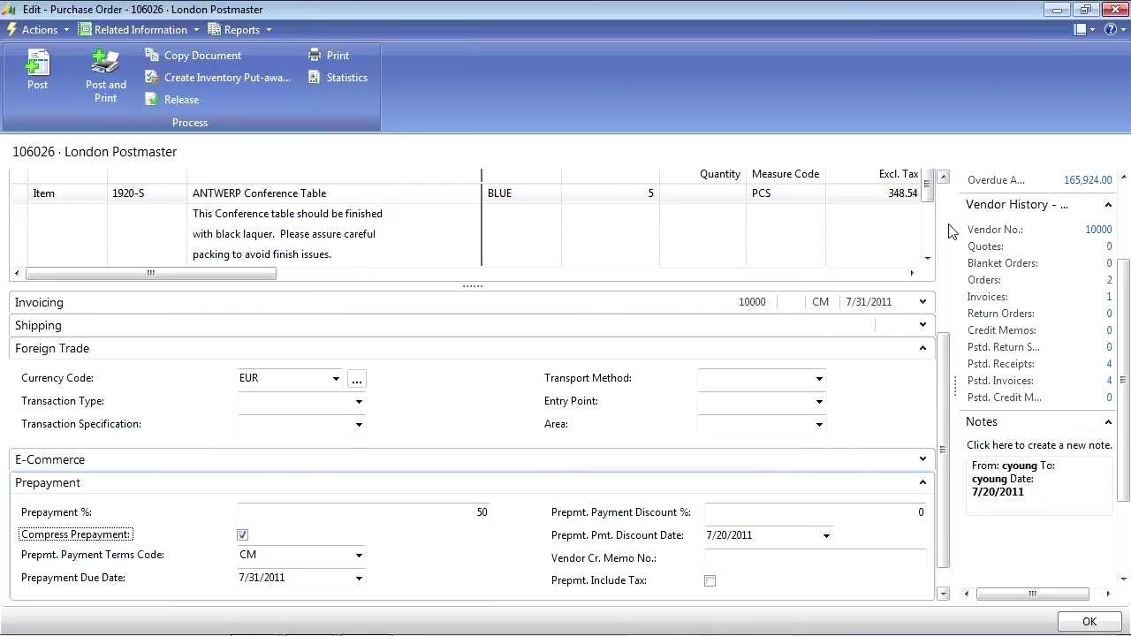
click(1123, 177)
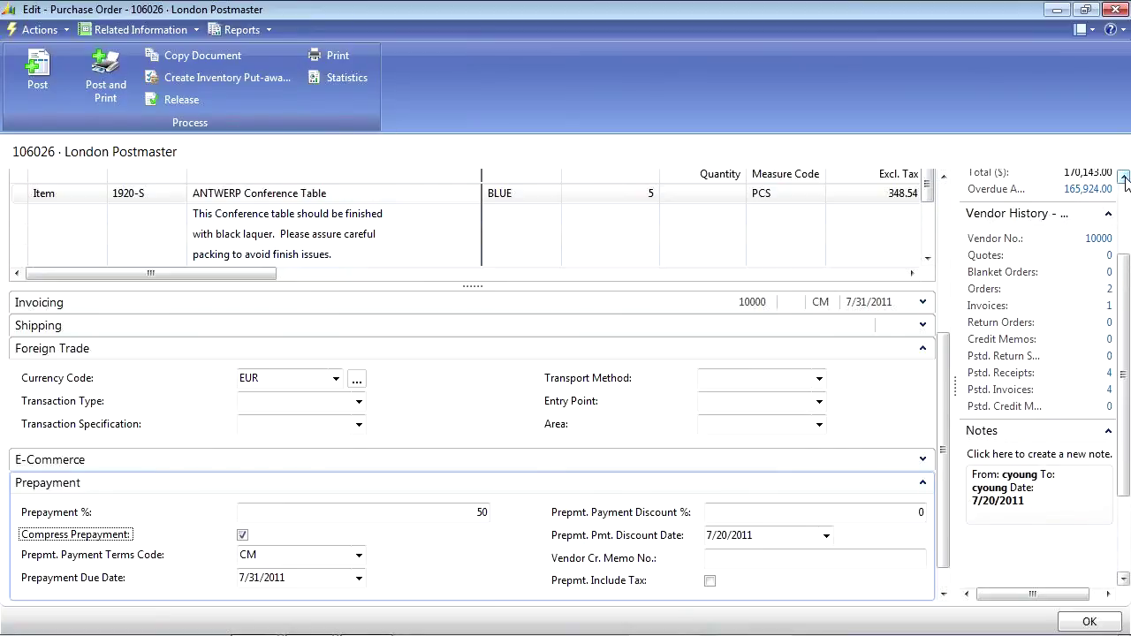
click(942, 178)
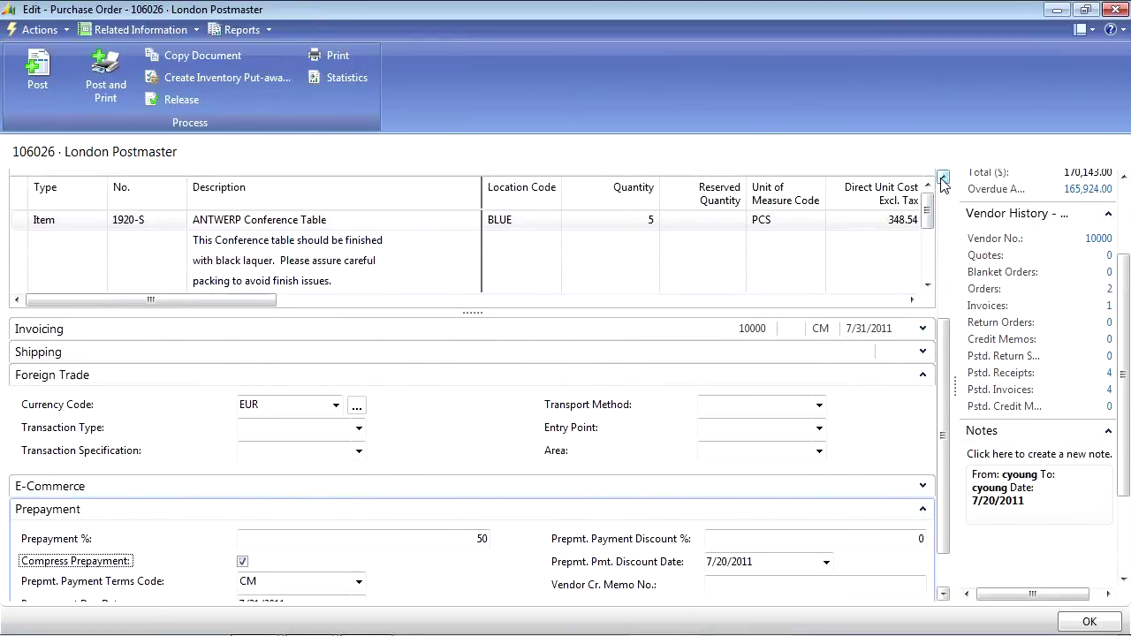
key(alt+Tab)
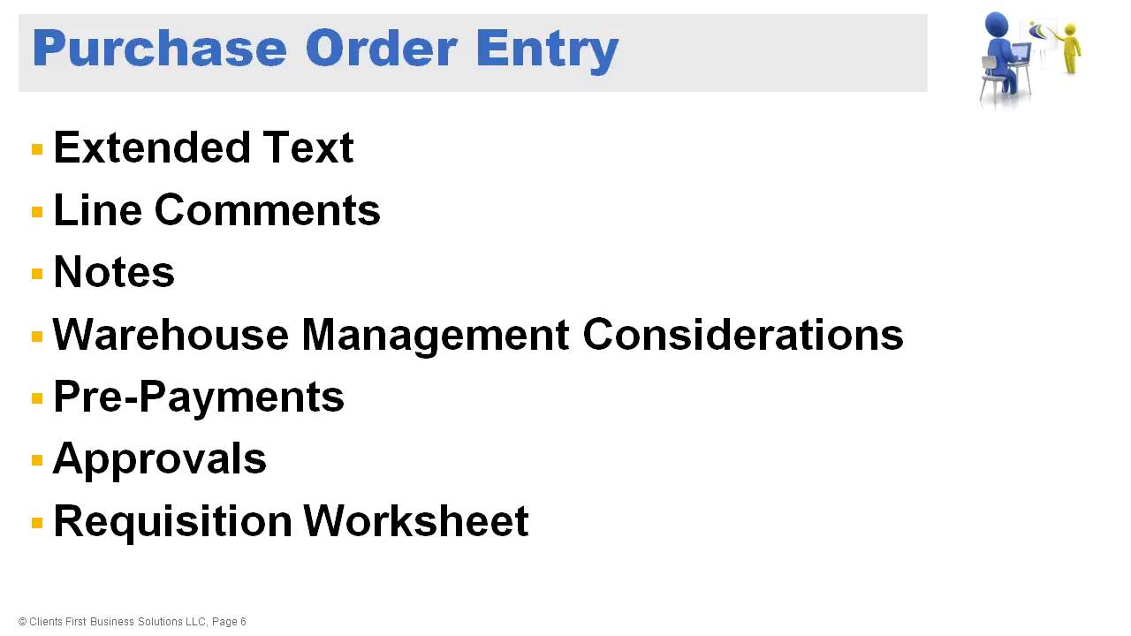
Step: Back in Dynamics NAV, inspect the order's available Status values without choosing one, and view its purchase order statistics
key(alt+Tab)
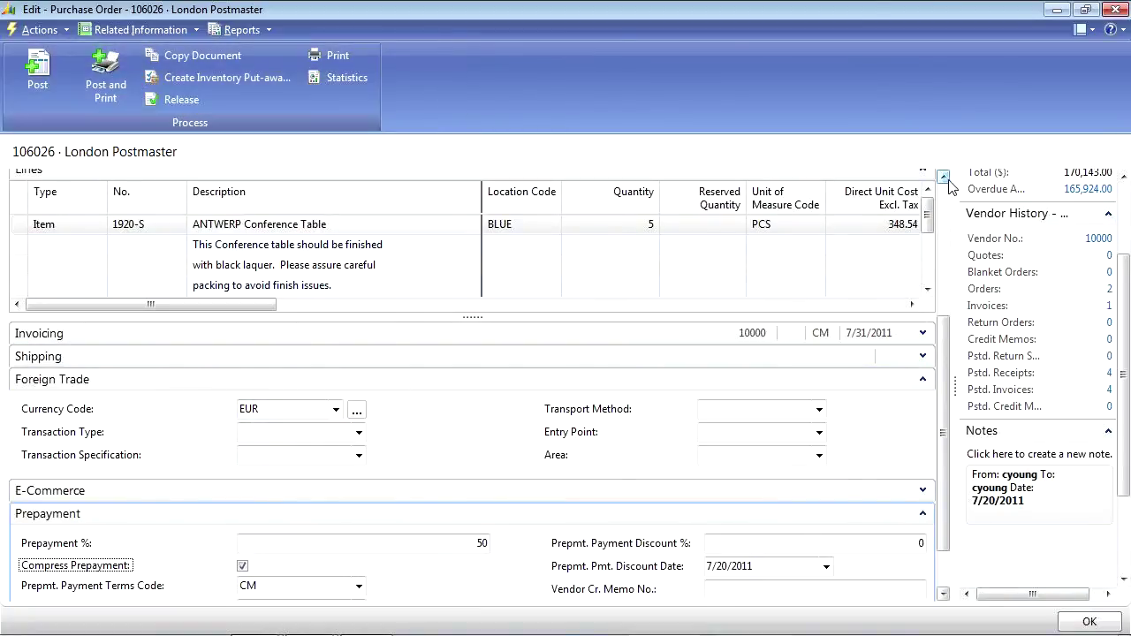
scroll(942, 181, up, 5)
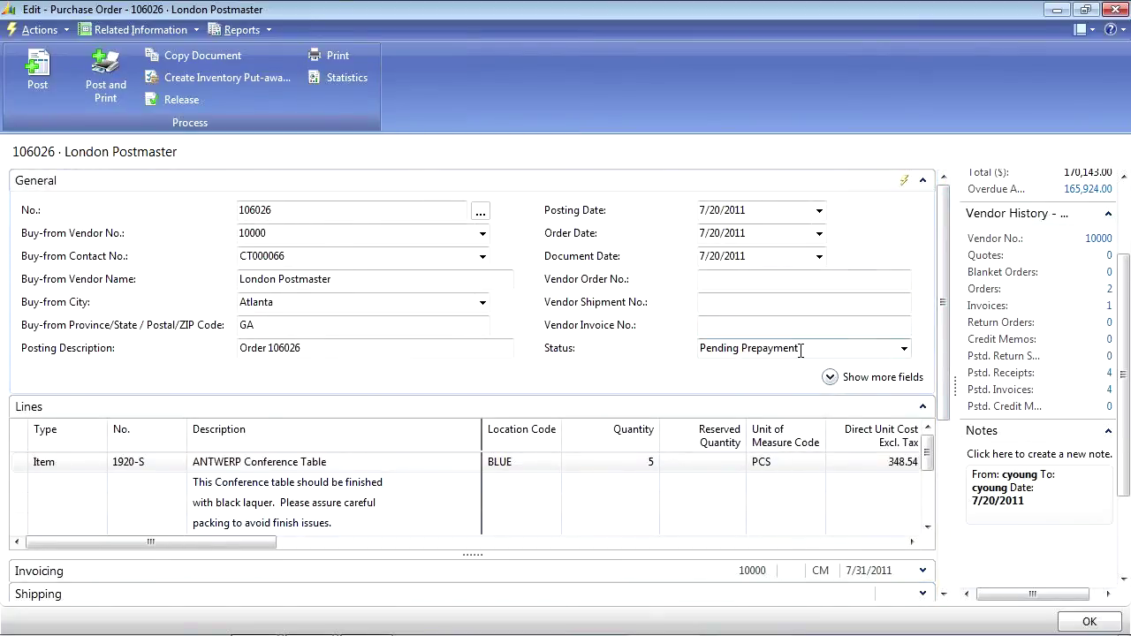
click(904, 350)
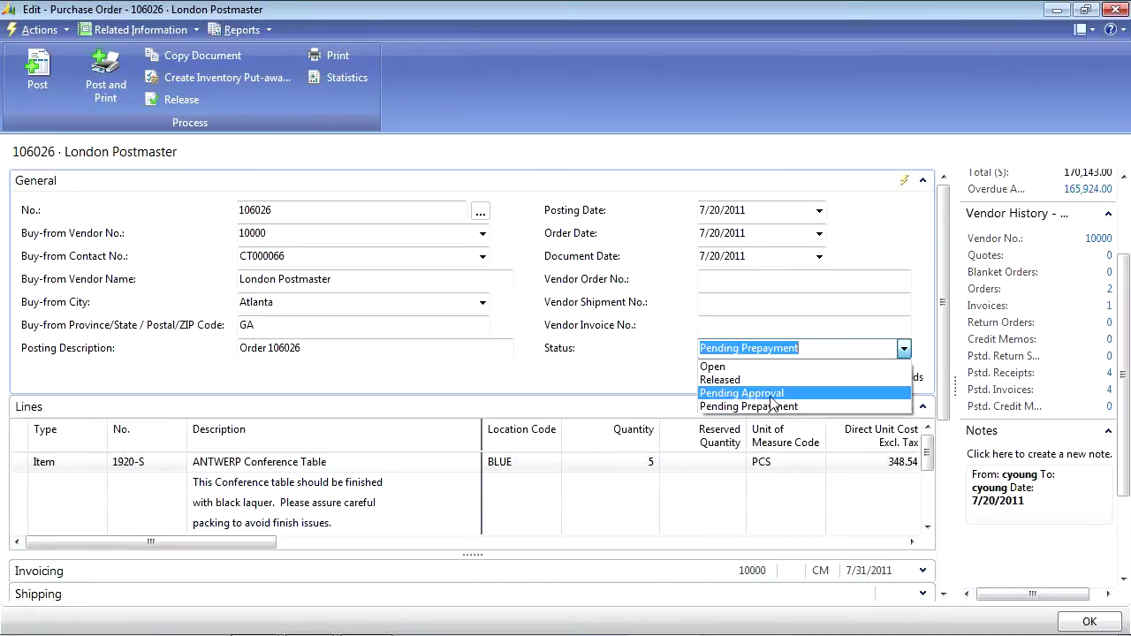
click(533, 372)
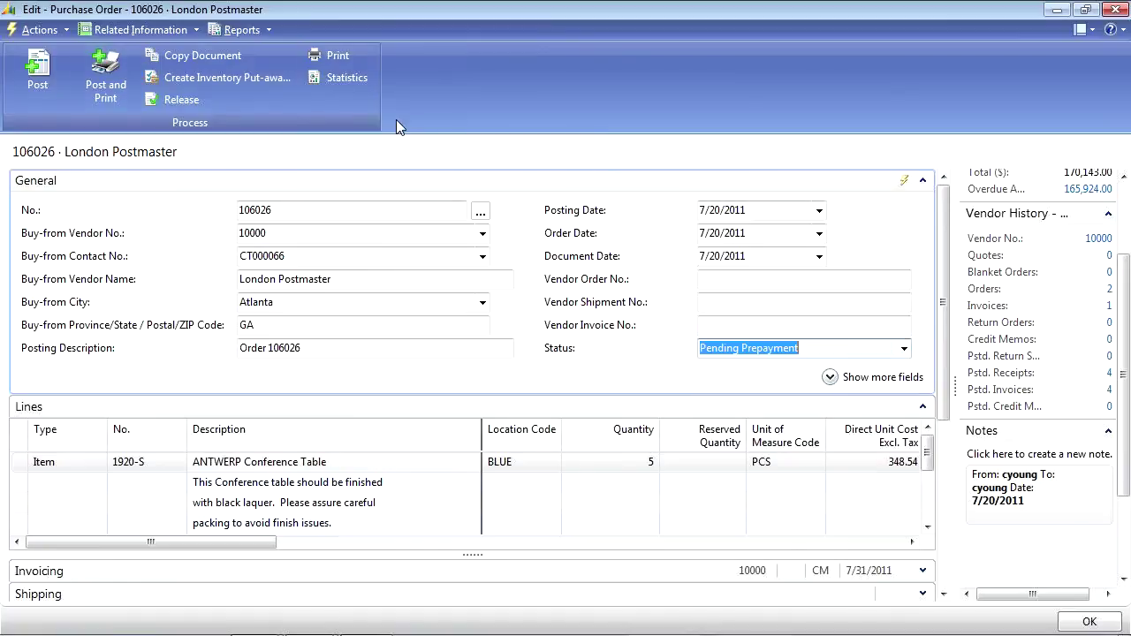
click(340, 78)
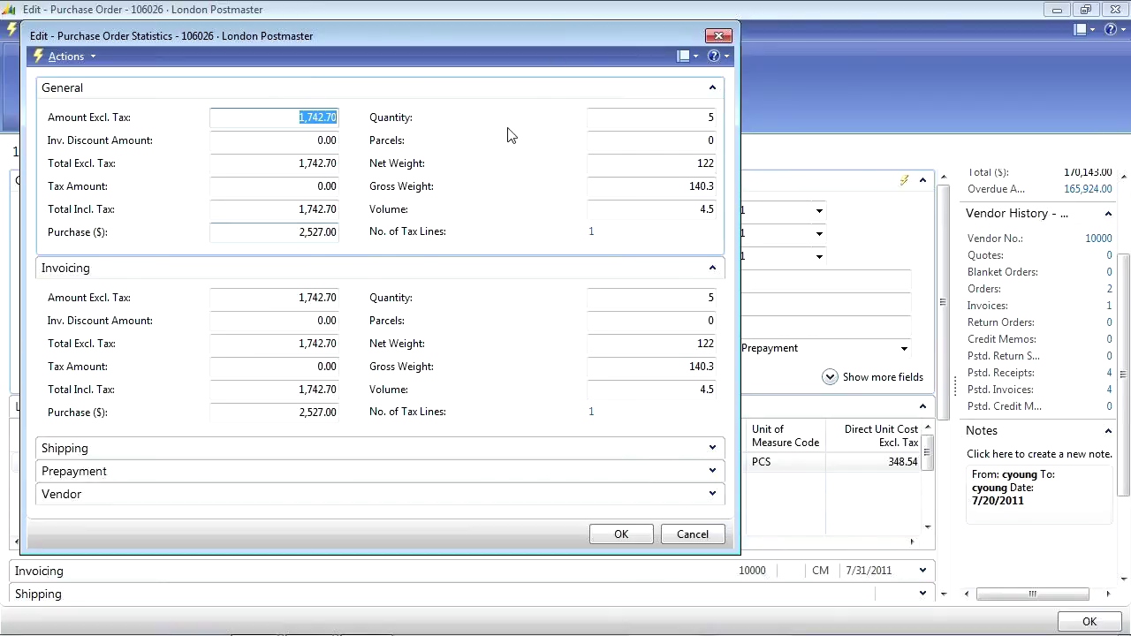
click(718, 36)
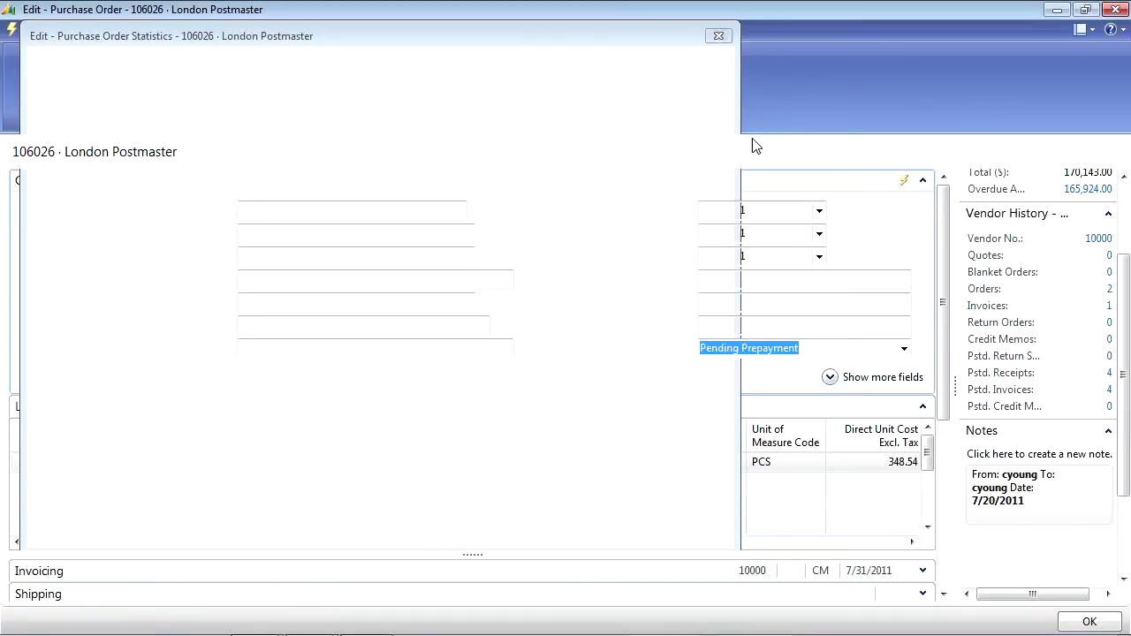
Step: Find the Send Approval Request function for the order without running it, and switch to the PowerPoint slides
click(27, 30)
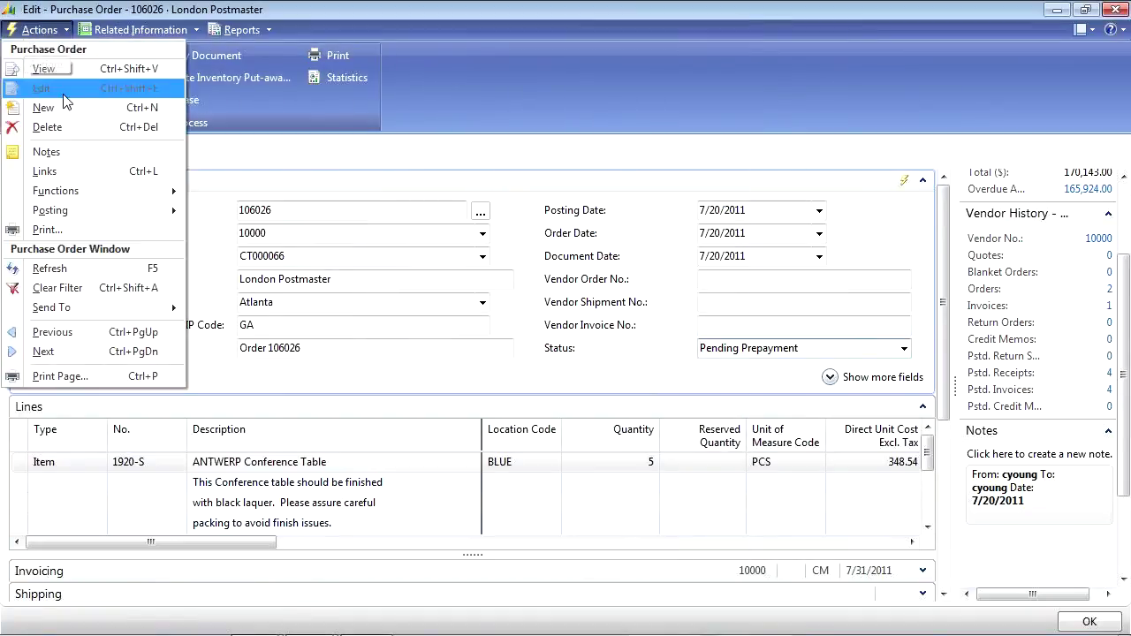
mouse_move(74, 189)
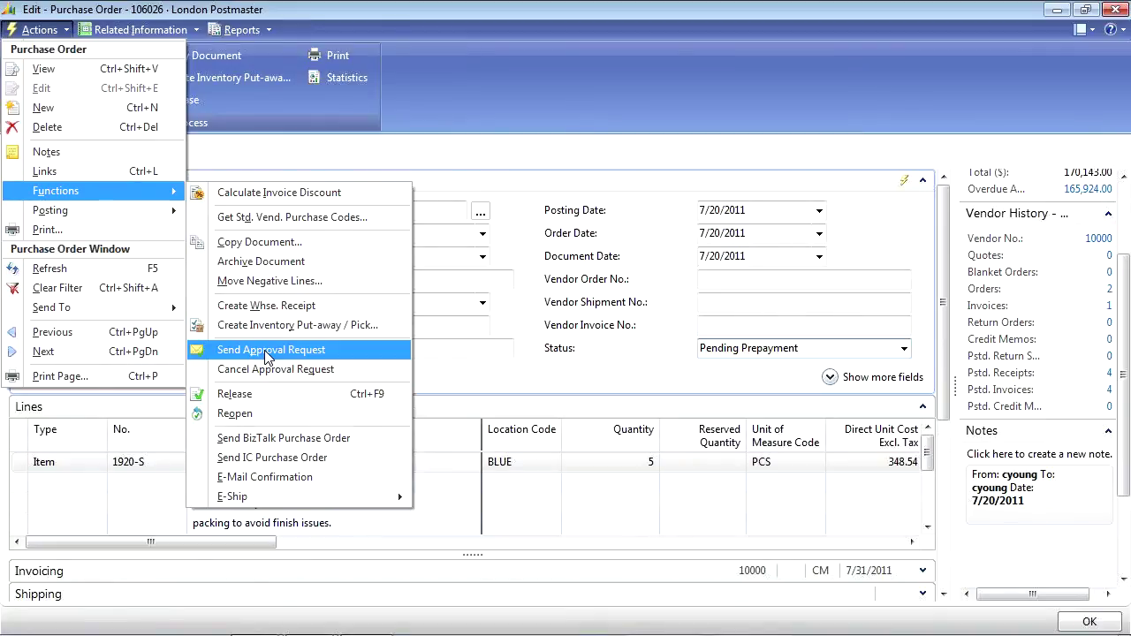
key(alt+Tab)
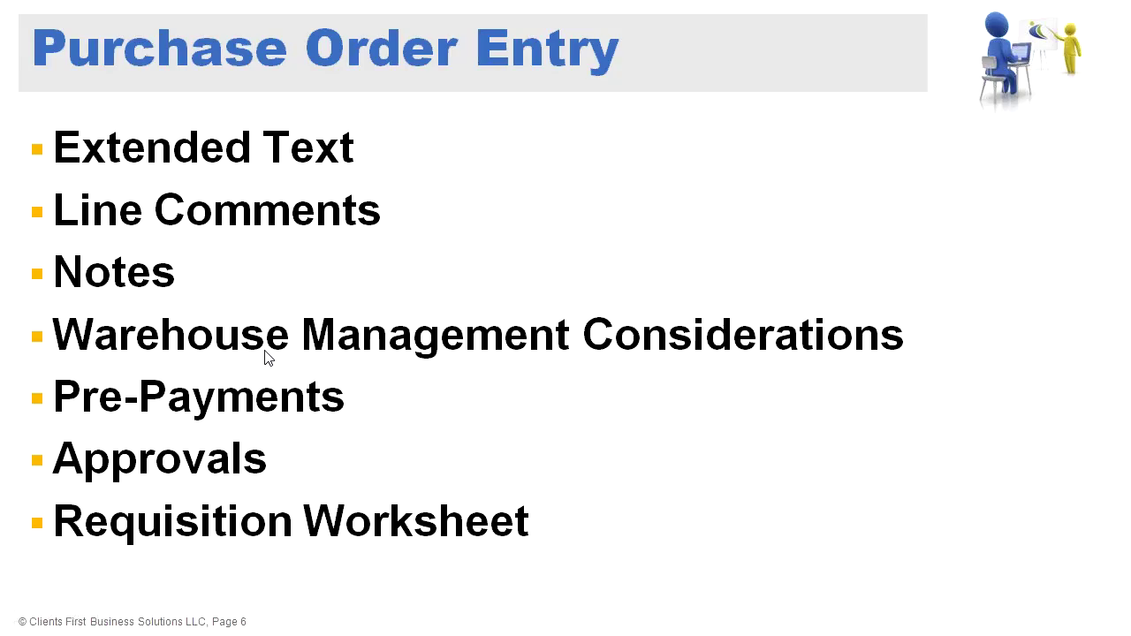